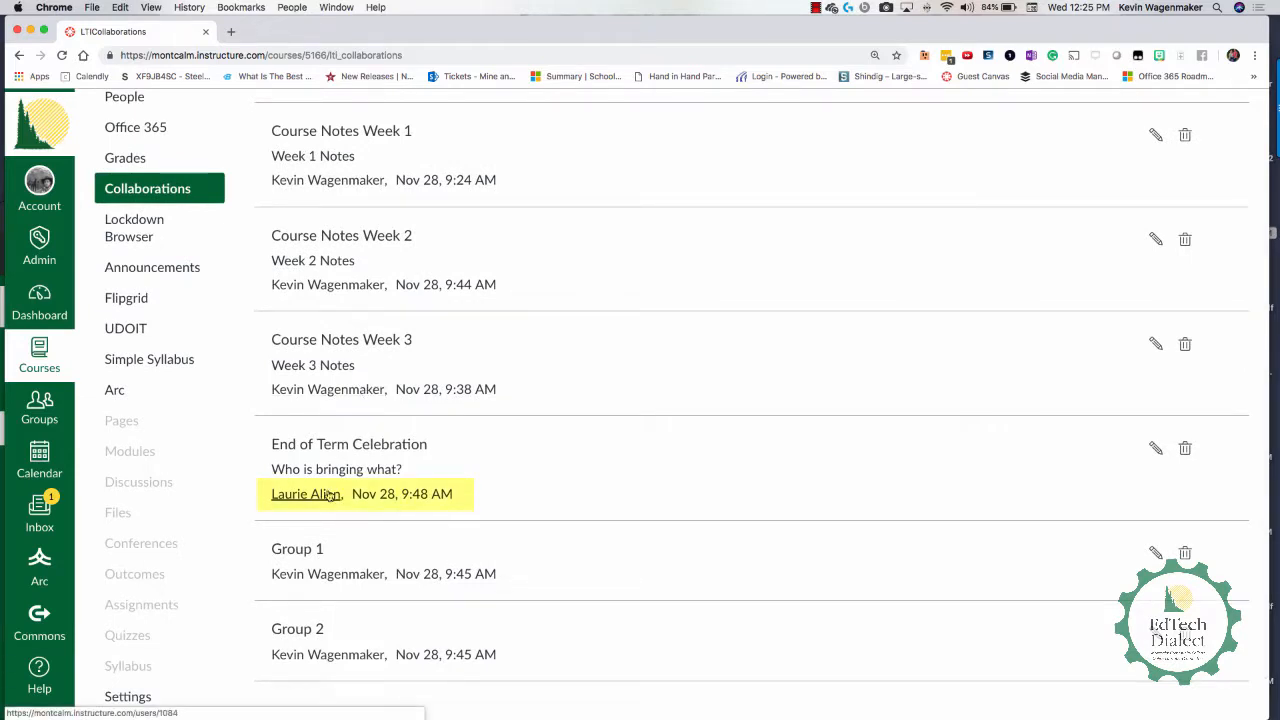
Start a new collaboration and choose Word as its document type
scroll(360, 405, "up", 2)
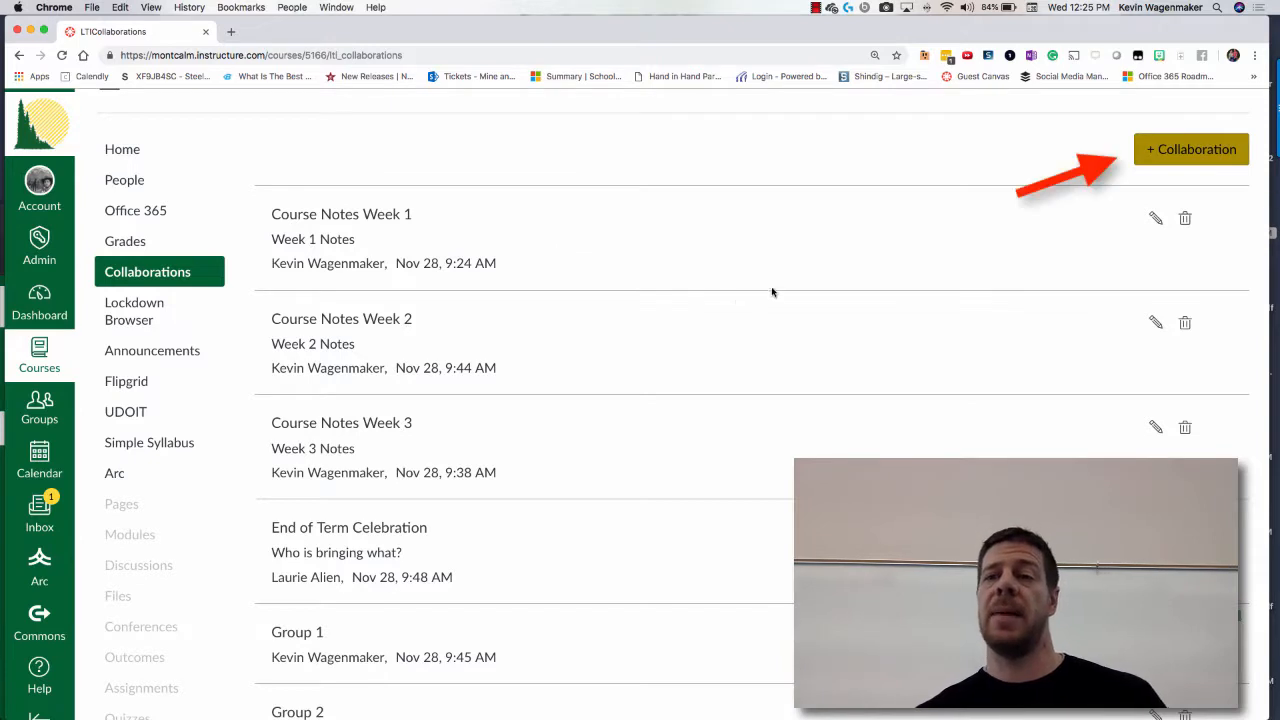
left_click(1176, 160)
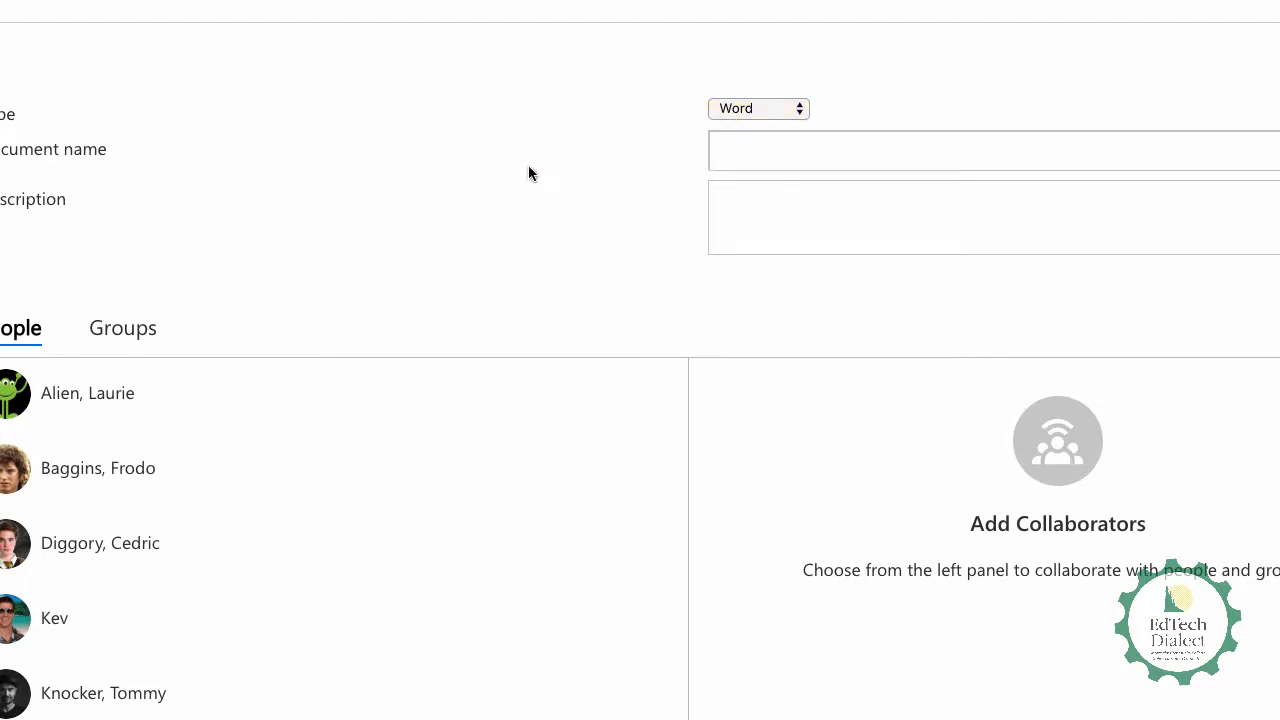
scroll(526, 166, "up", 1)
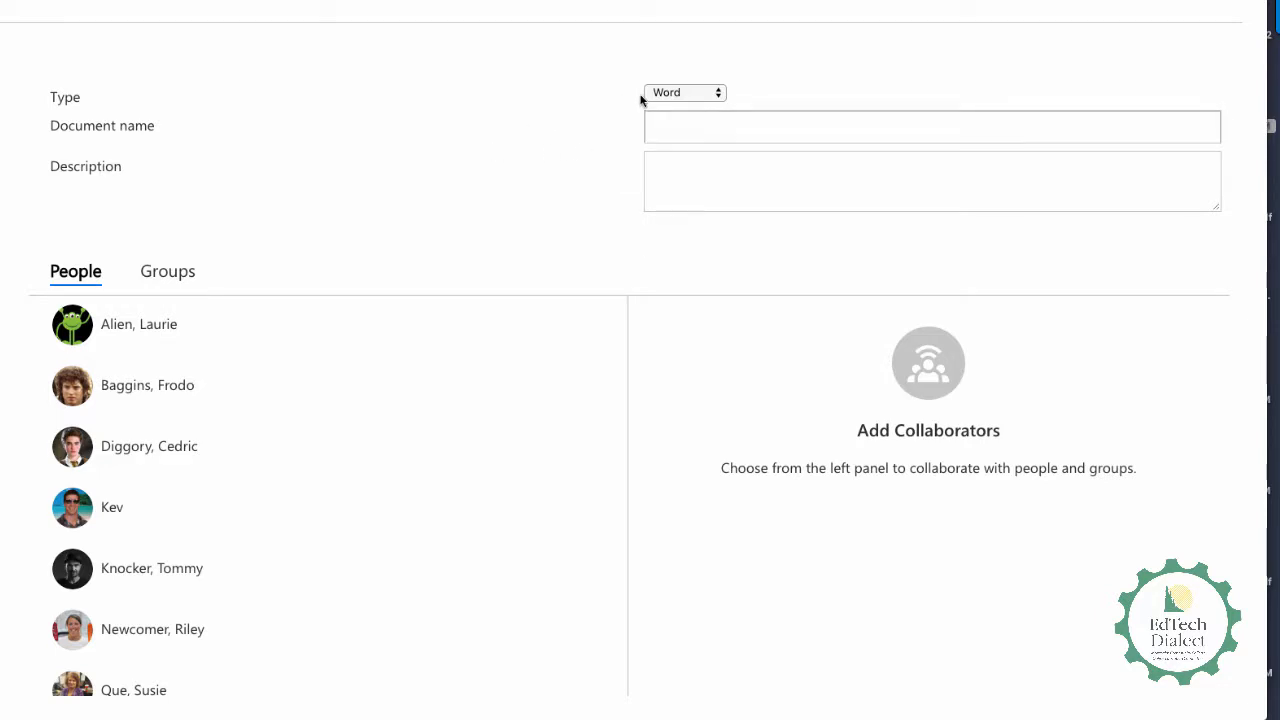
left_click(686, 97)
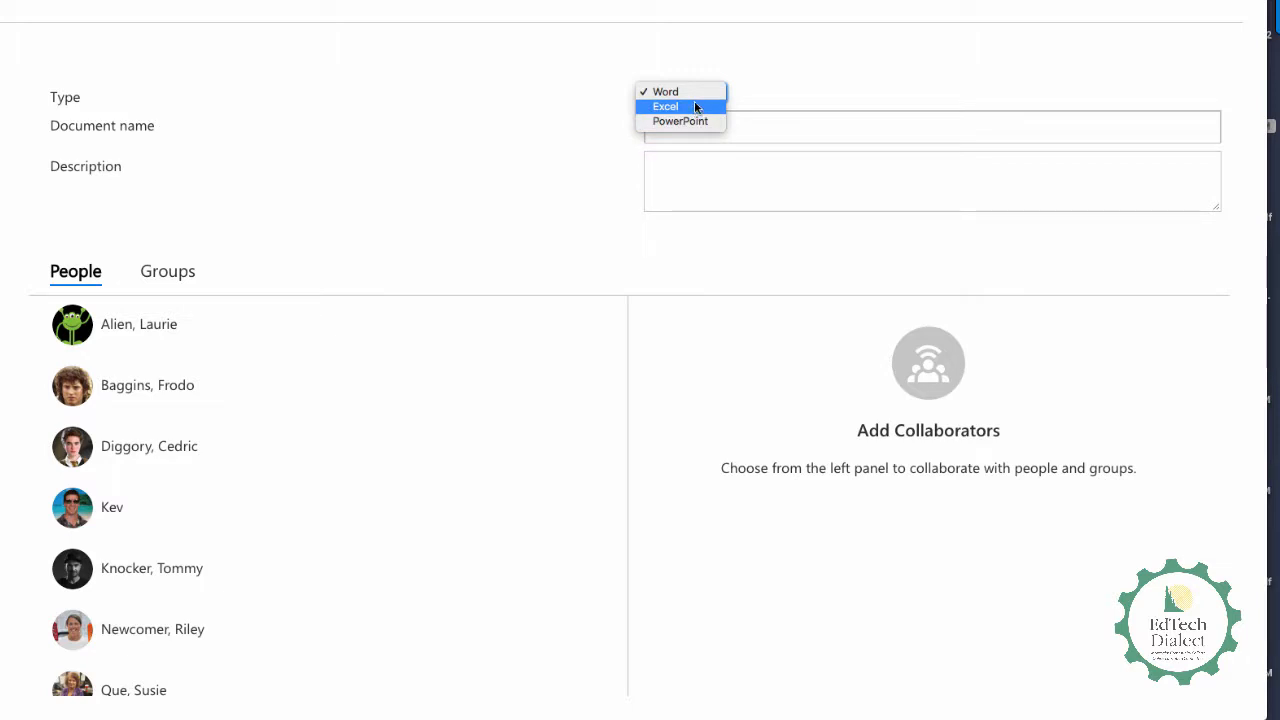
left_click(690, 93)
Name the document Week 4 Notes and enter A description as its description
left_click(688, 118)
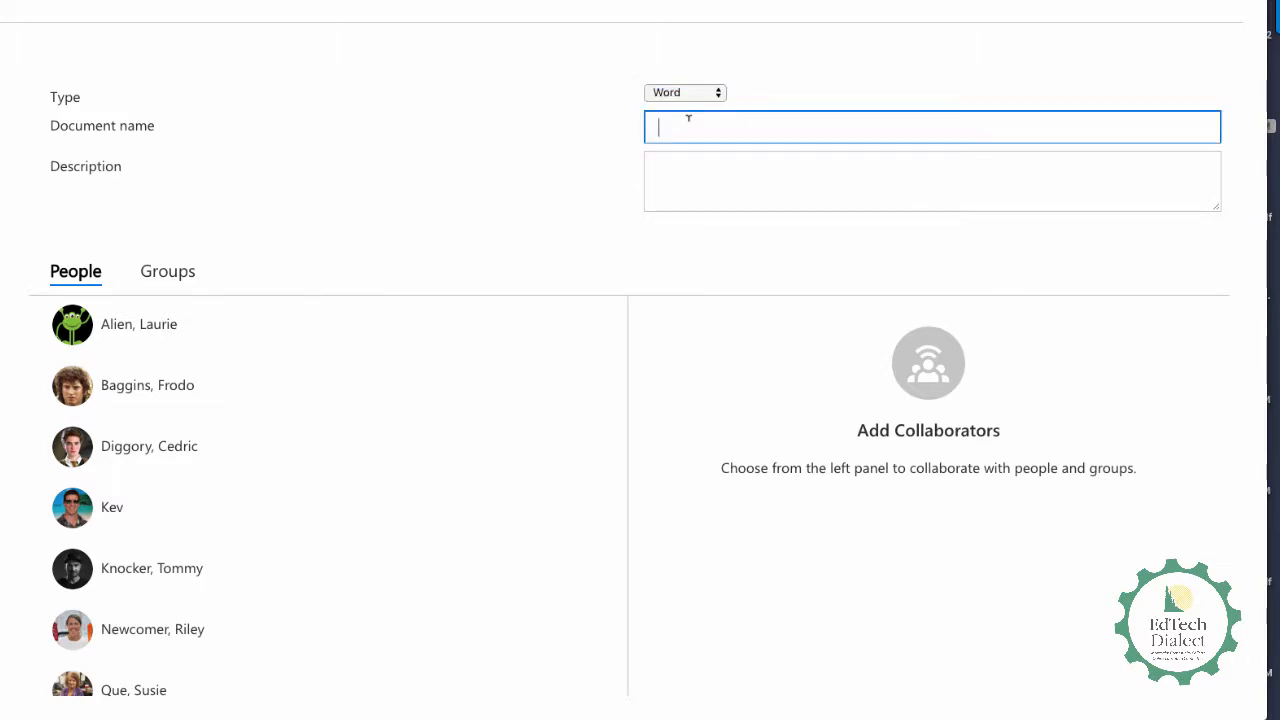
type("Week 4 Notes")
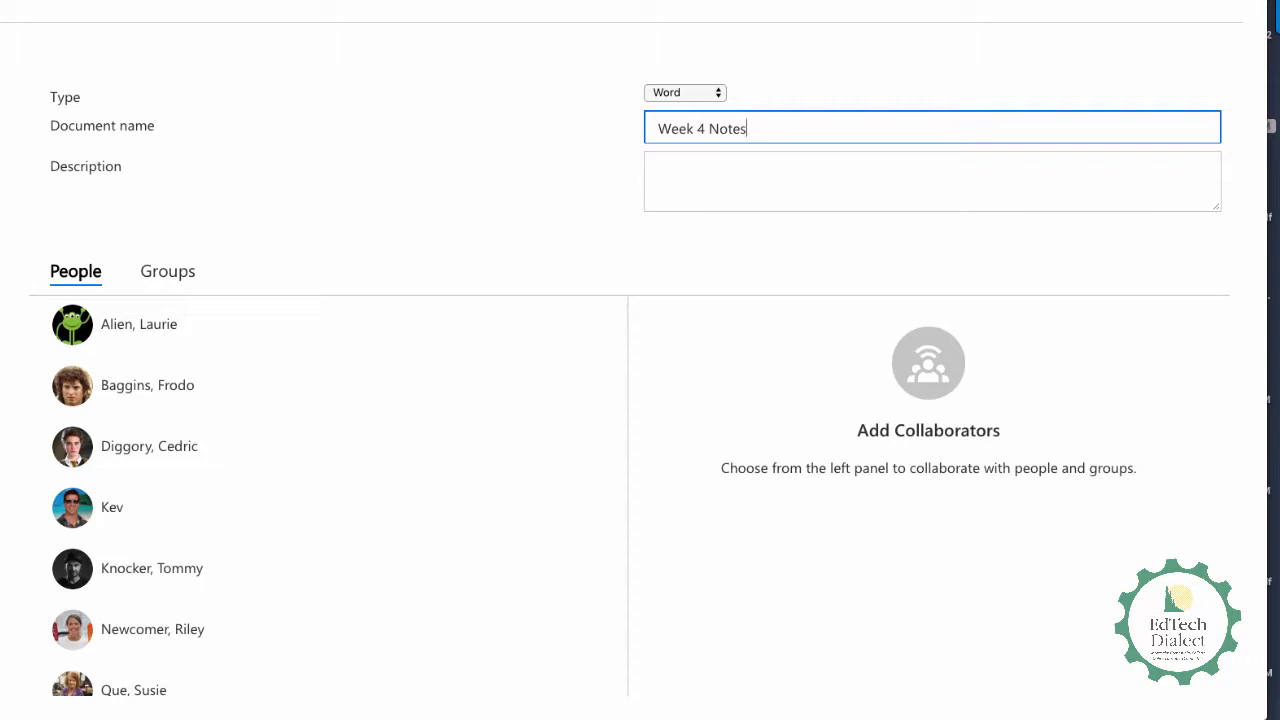
left_click(671, 172)
type("A description")
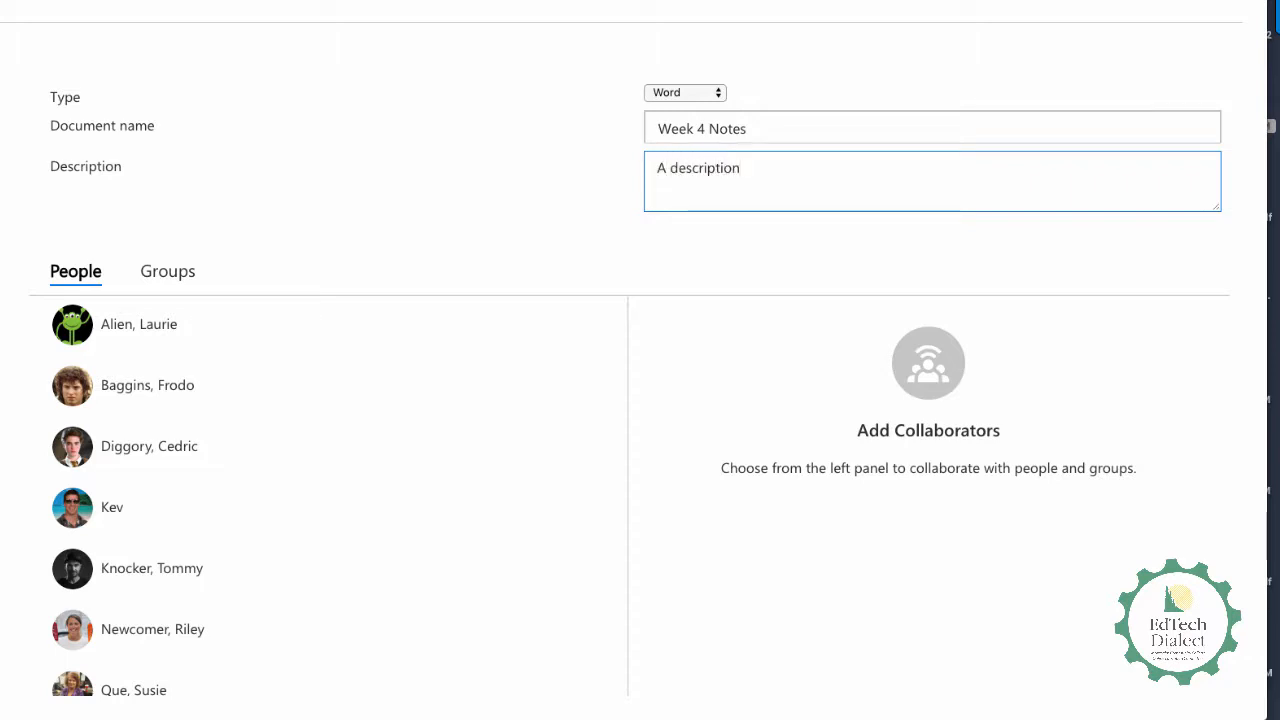
Add every person in the course's people list as a collaborator on Week 4 Notes
scroll(400, 387, "down", 1)
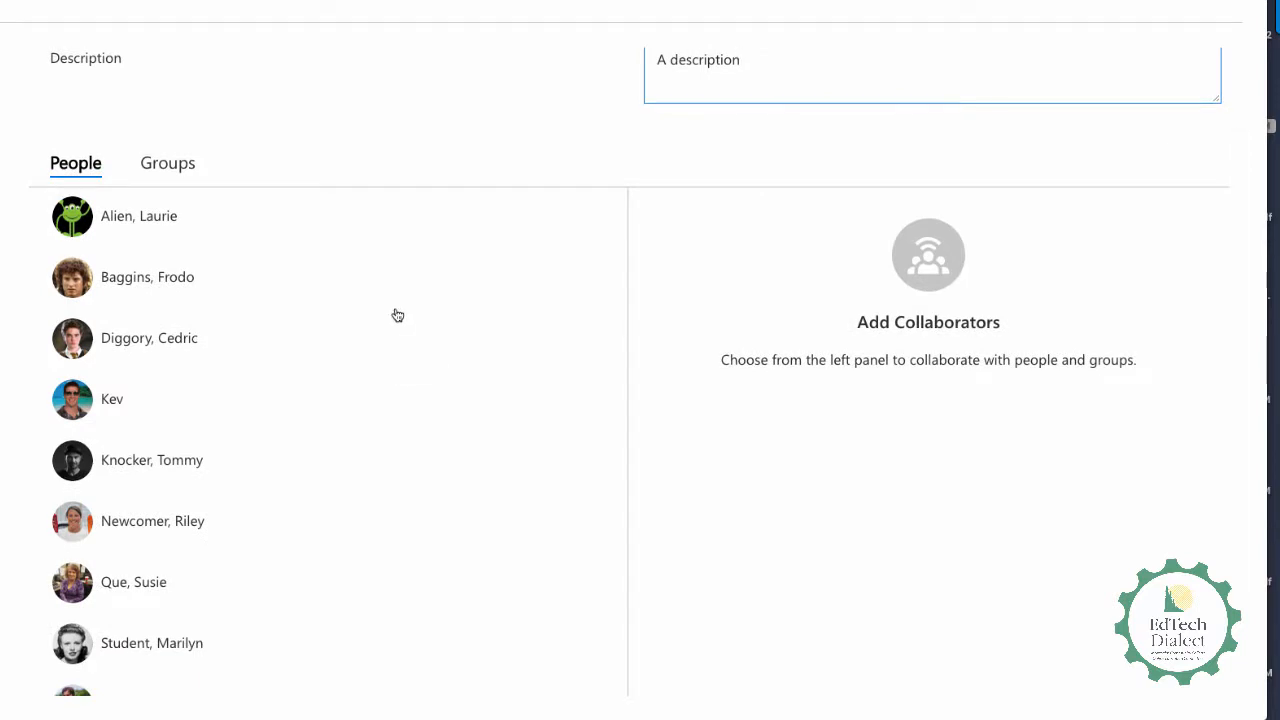
scroll(397, 315, "up", 1)
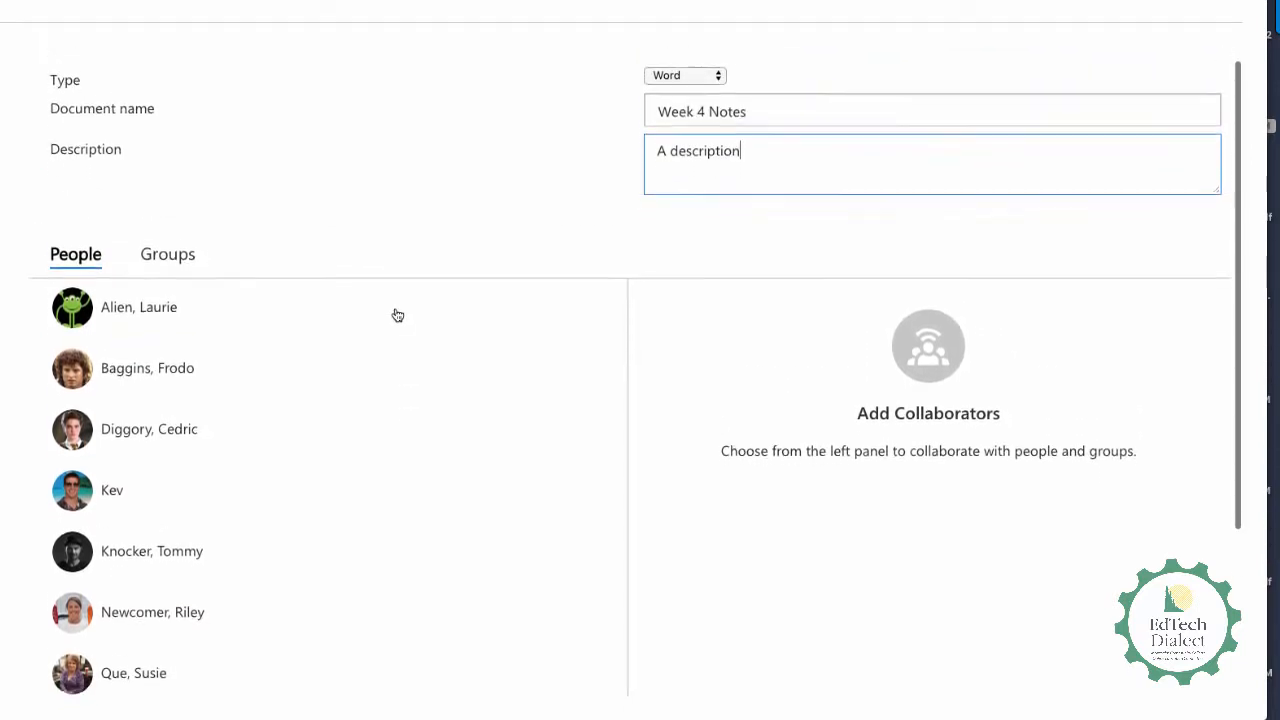
scroll(394, 314, "down", 1)
left_click(148, 250)
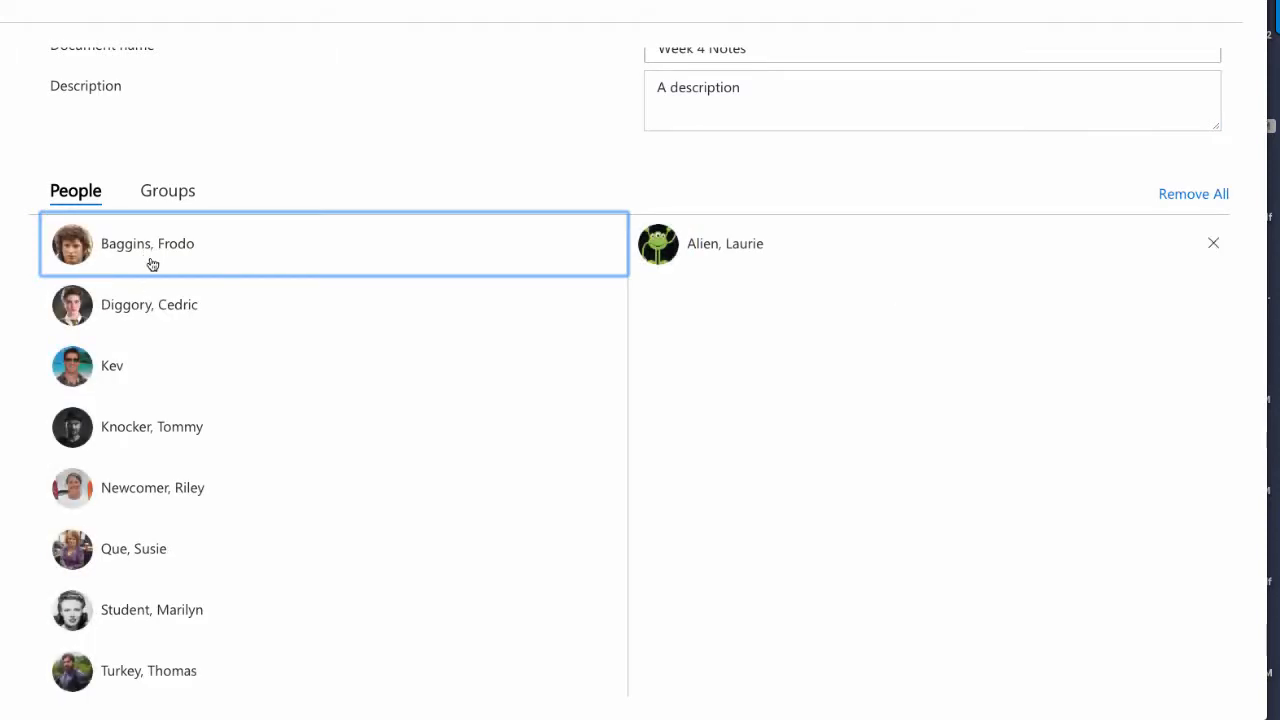
left_click(152, 256)
left_click(154, 251)
left_click(156, 252)
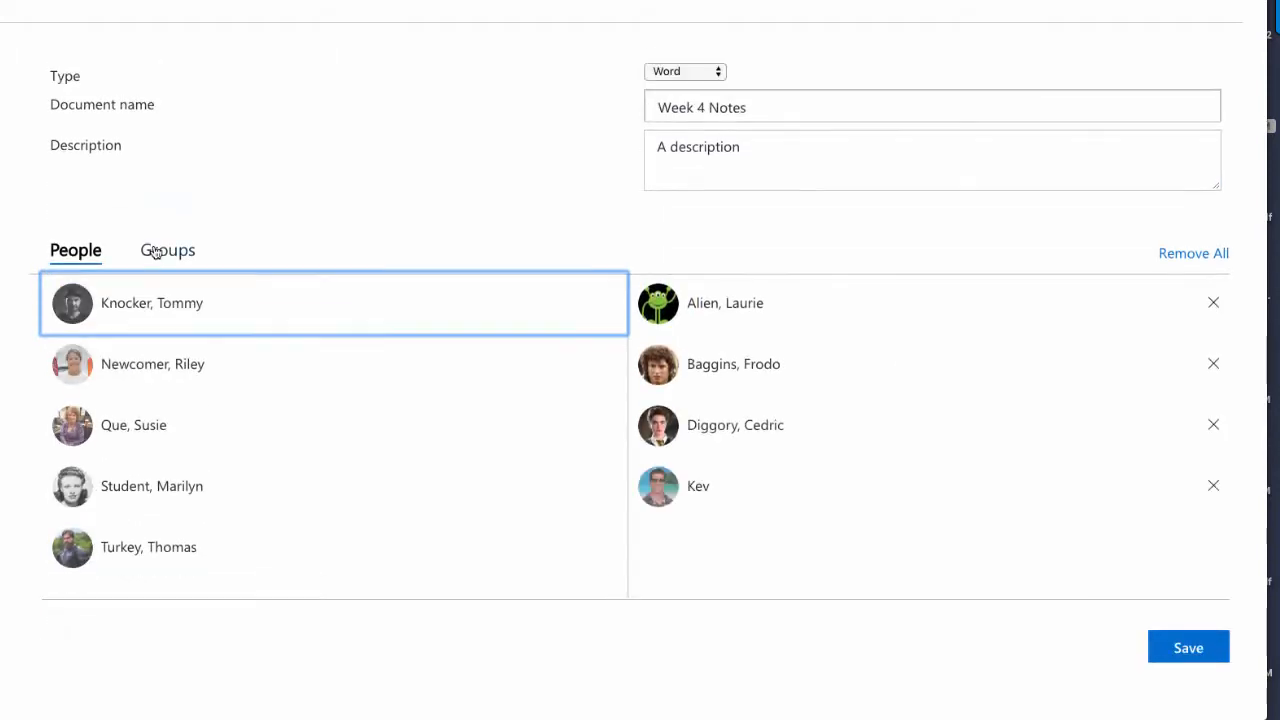
left_click(157, 294)
left_click(158, 346)
left_click(159, 346)
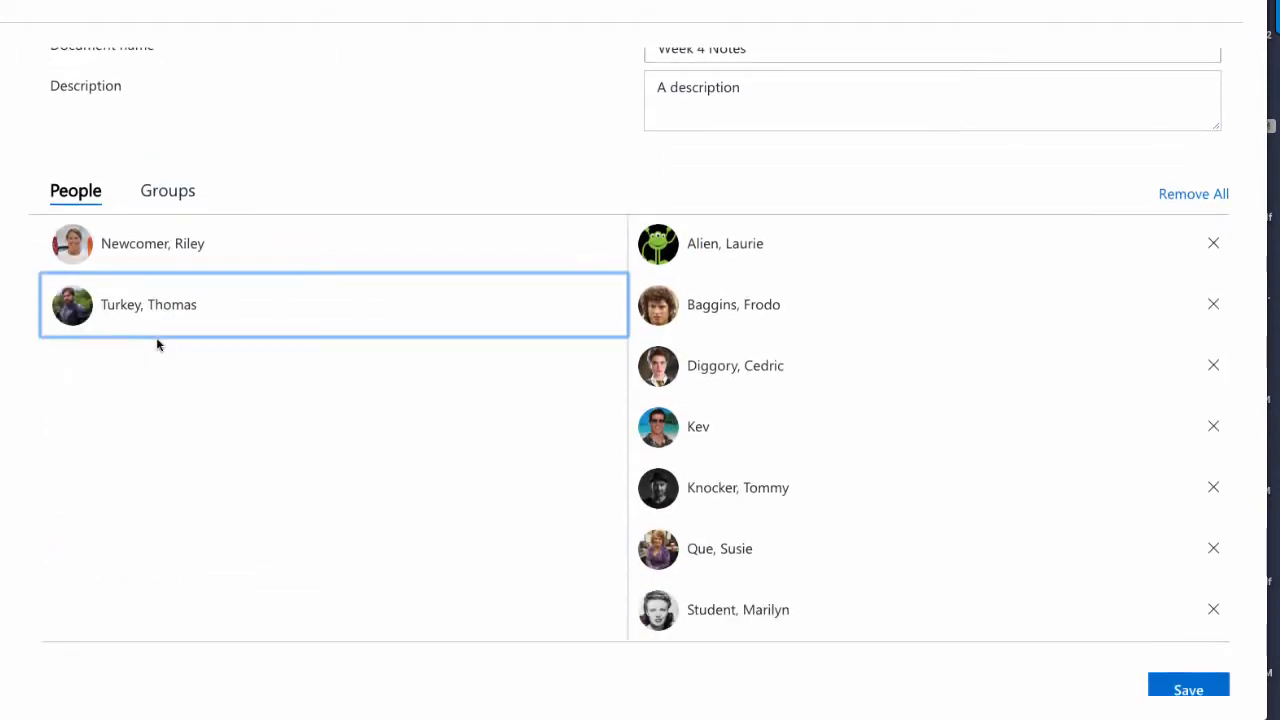
left_click(160, 323)
left_click(170, 262)
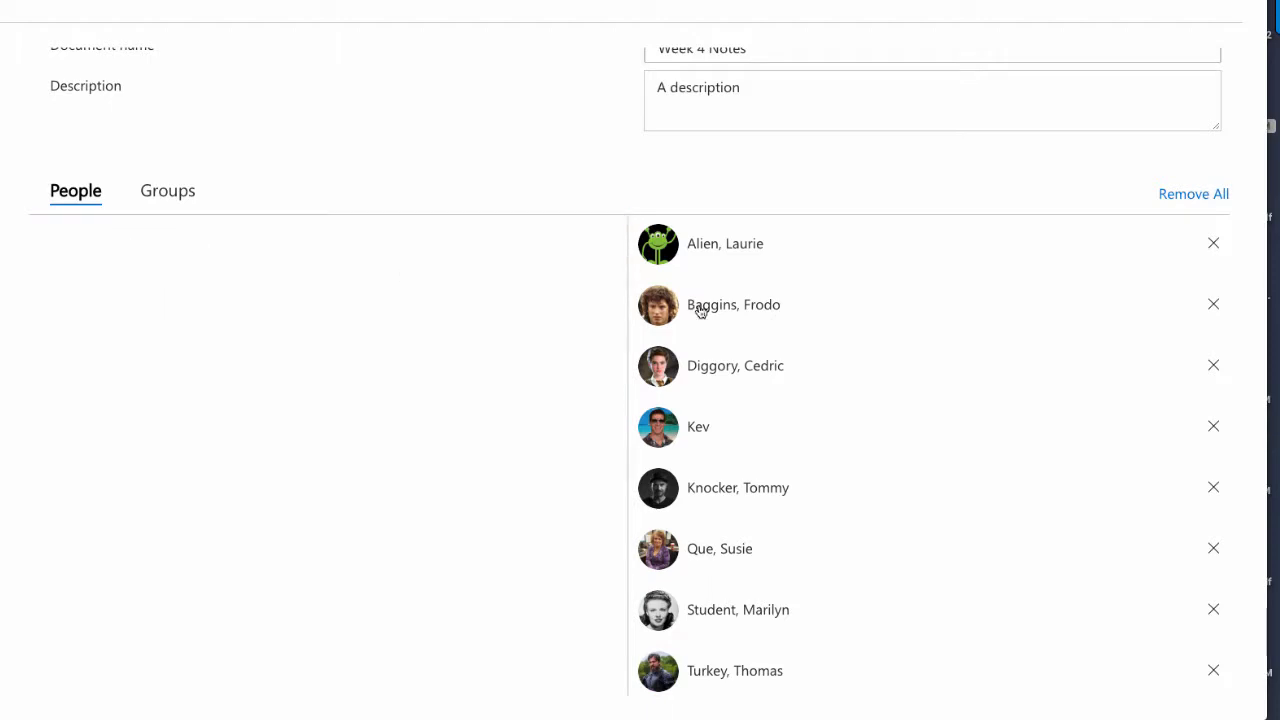
Remove the five people directly below the first collaborator from Week 4 Notes and save the collaboration
left_click(1213, 304)
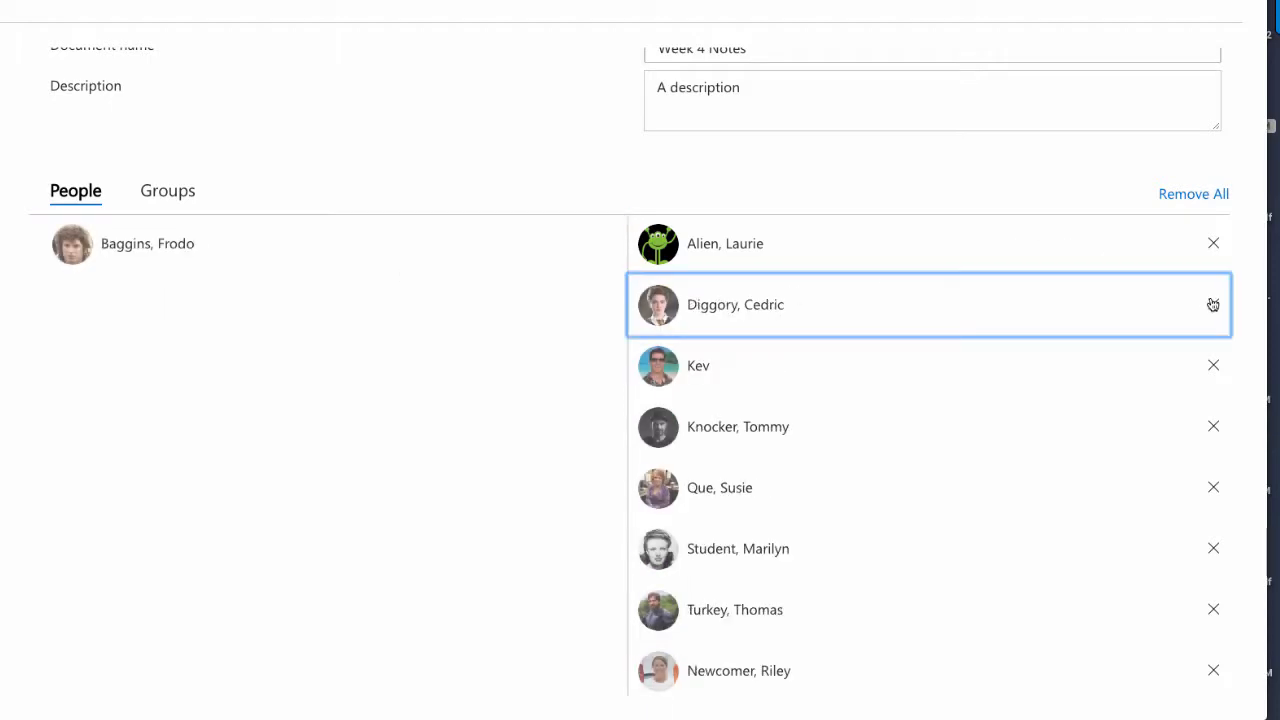
left_click(1212, 304)
left_click(1213, 306)
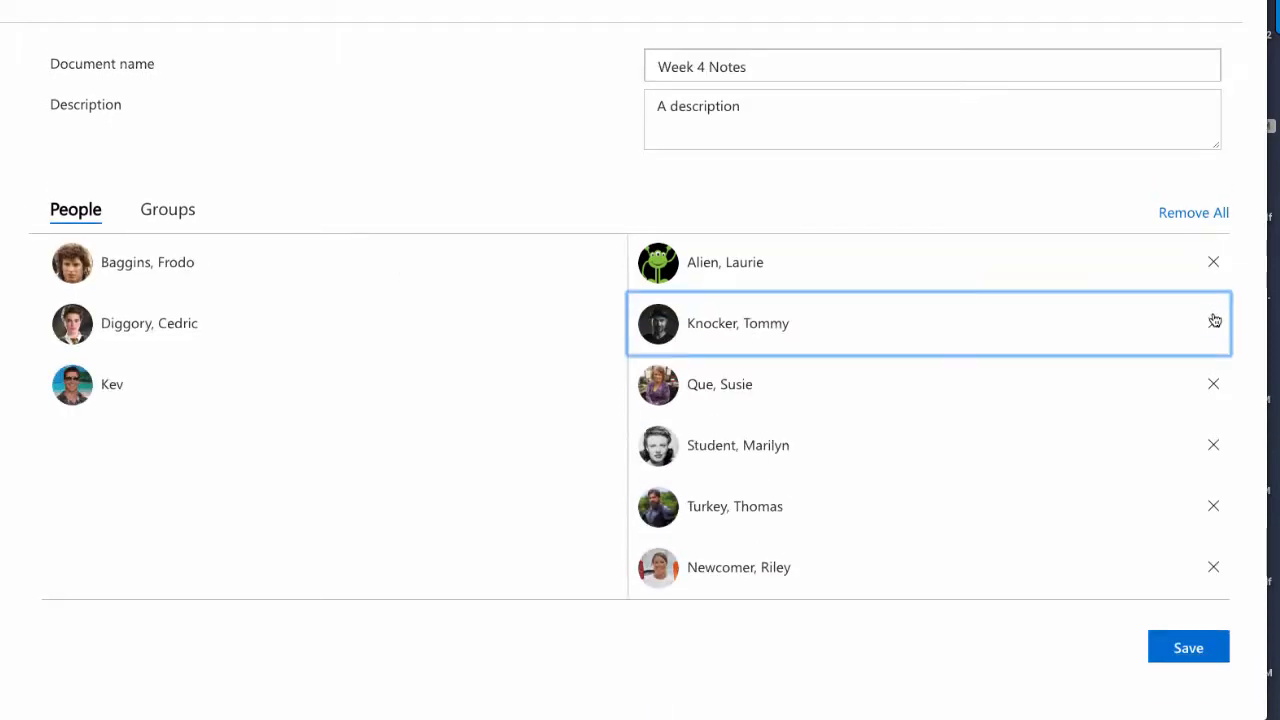
left_click(1214, 320)
left_click(1214, 363)
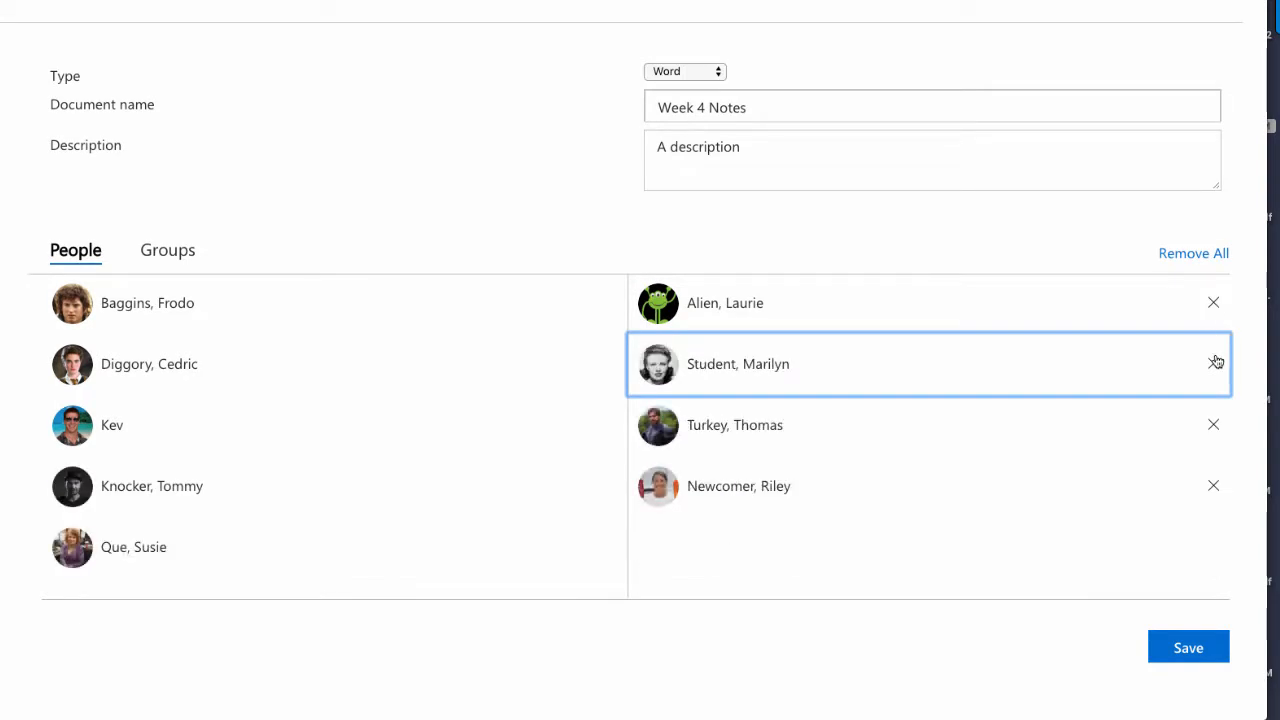
left_click(1188, 648)
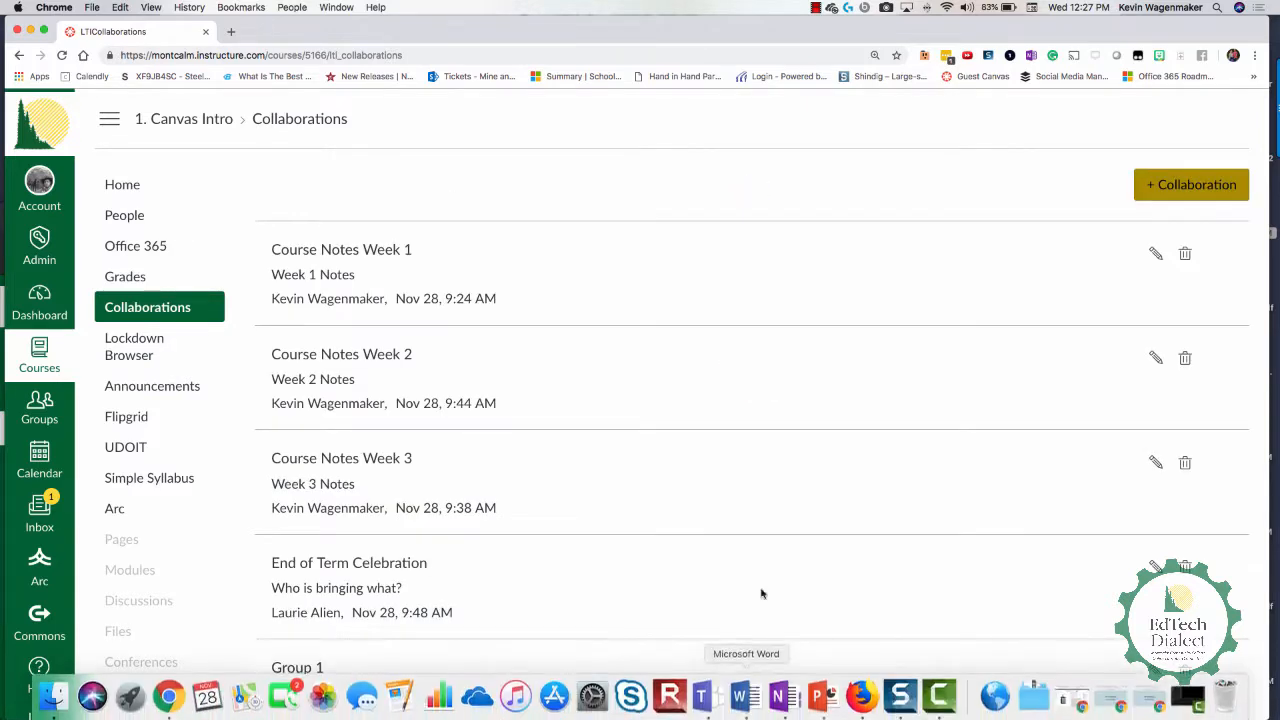
Switch to Firefox, where the same course's Collaborations page is open from a student's account
scroll(785, 478, "down", 5)
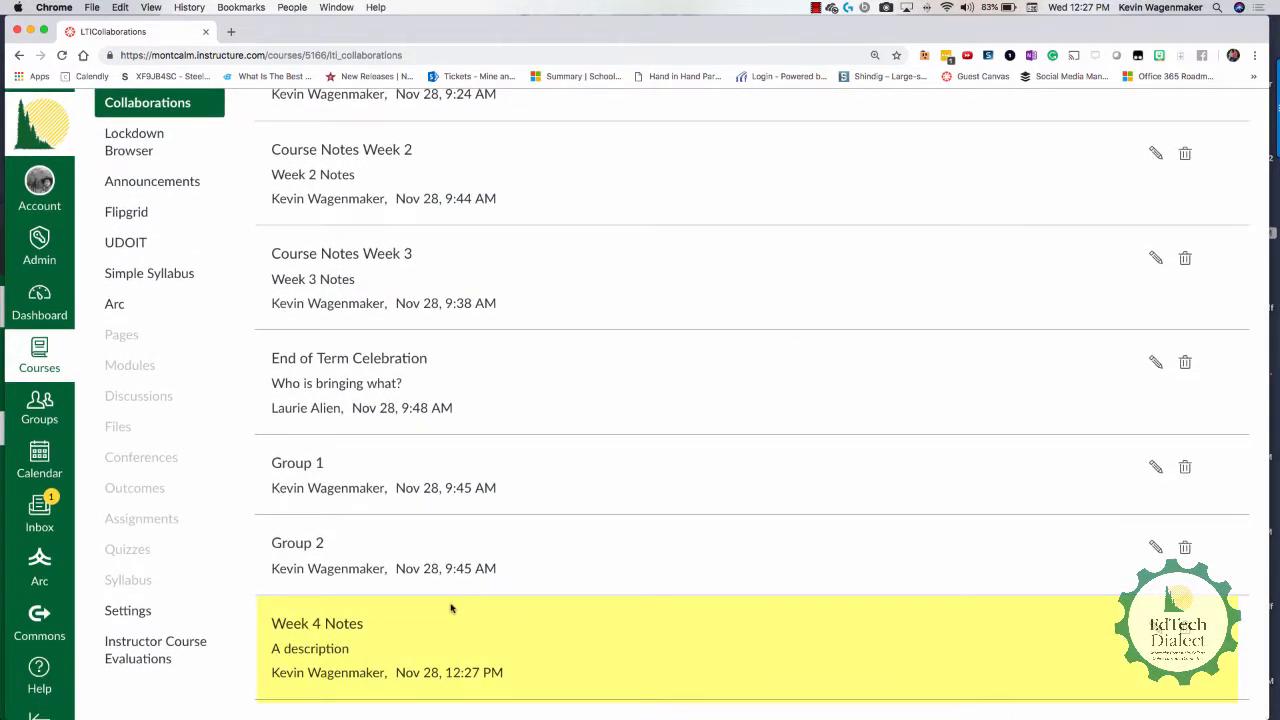
key("super+Tab")
key("super+Tab")
key("super+Tab")
key("super+Tab")
key("super+Tab")
key("super+Tab")
key("super+Tab")
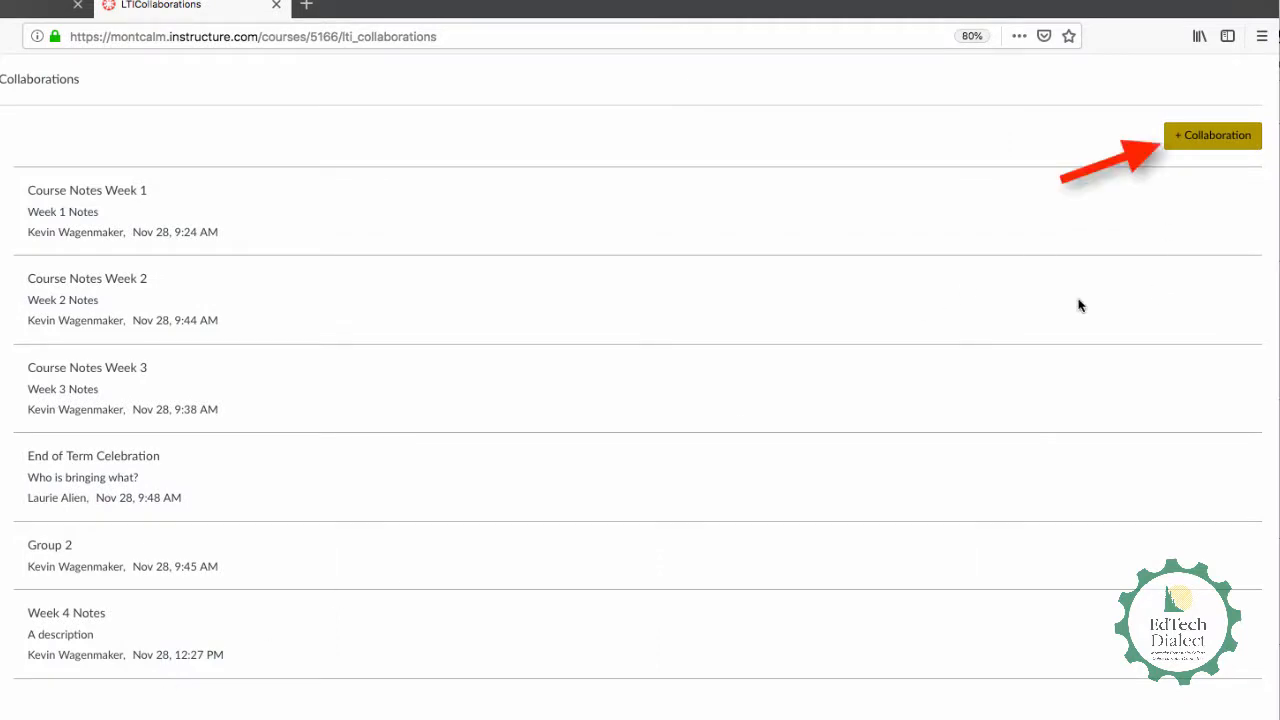
Start a new collaboration and add the third and second people in the people list as collaborators
left_click(1216, 136)
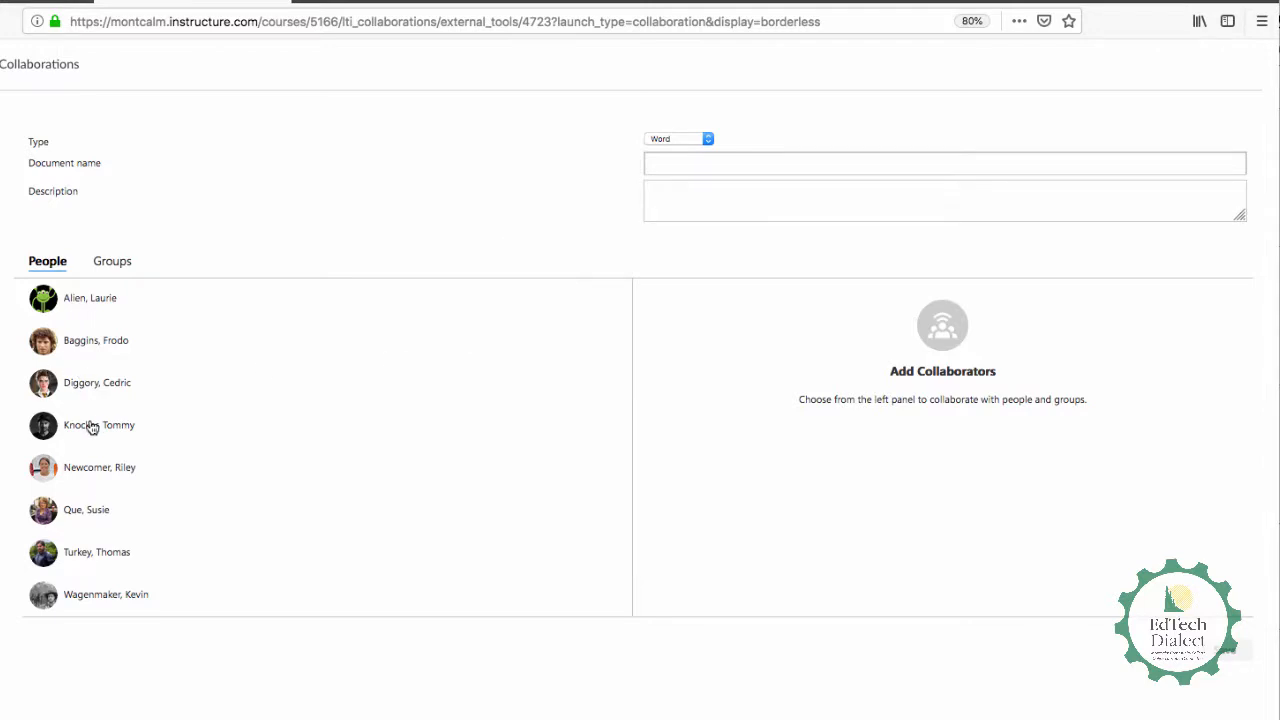
left_click(97, 386)
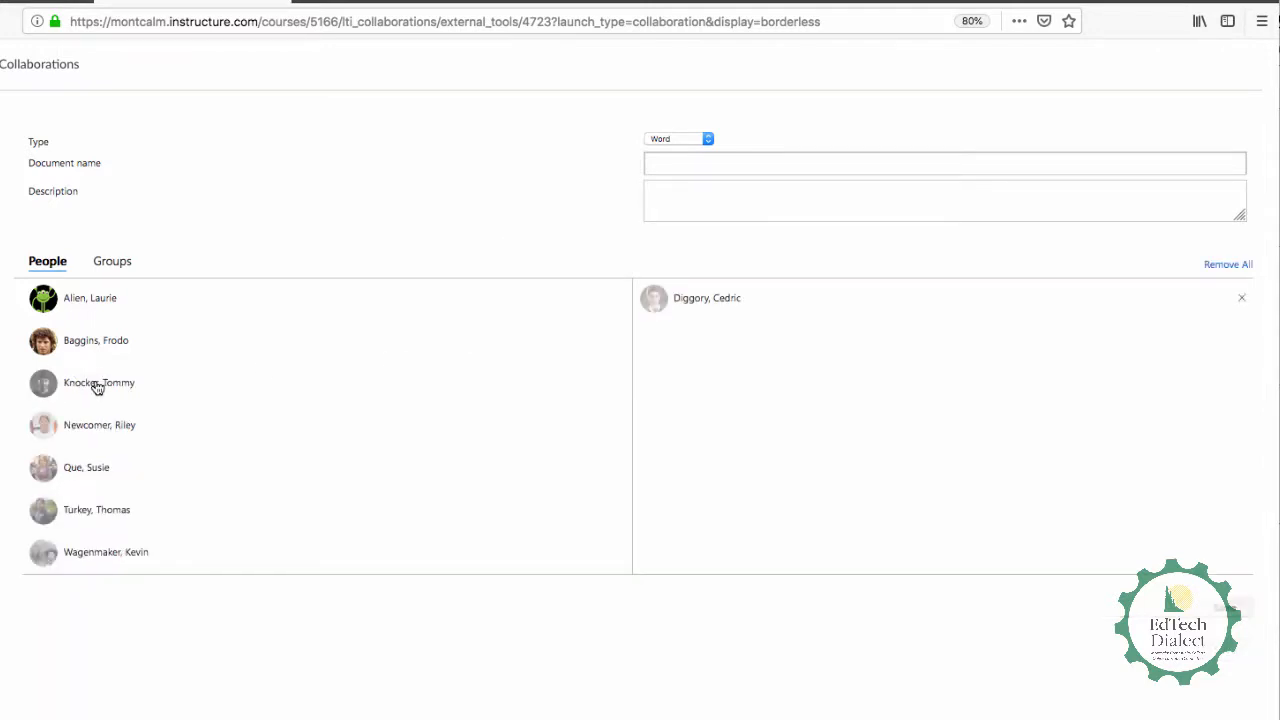
left_click(103, 347)
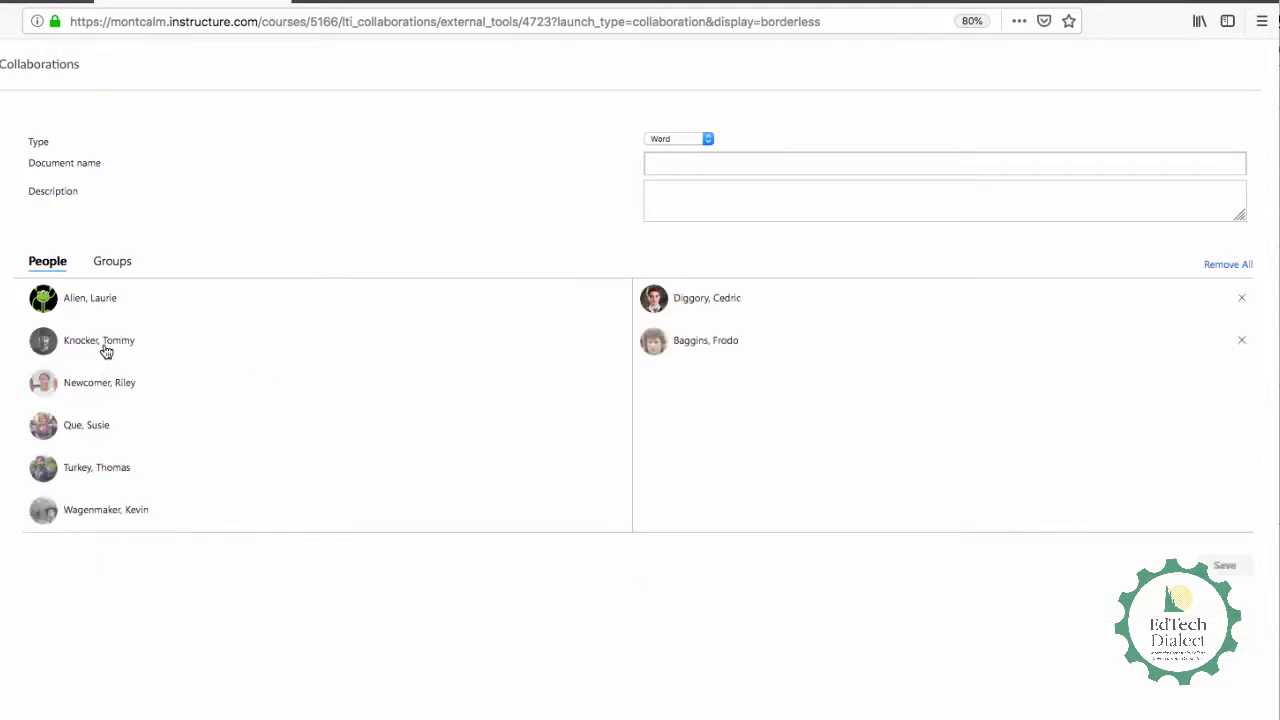
Set the collaboration's type to PowerPoint, name it Class Presentation and save it without a description
left_click(683, 140)
left_click(682, 167)
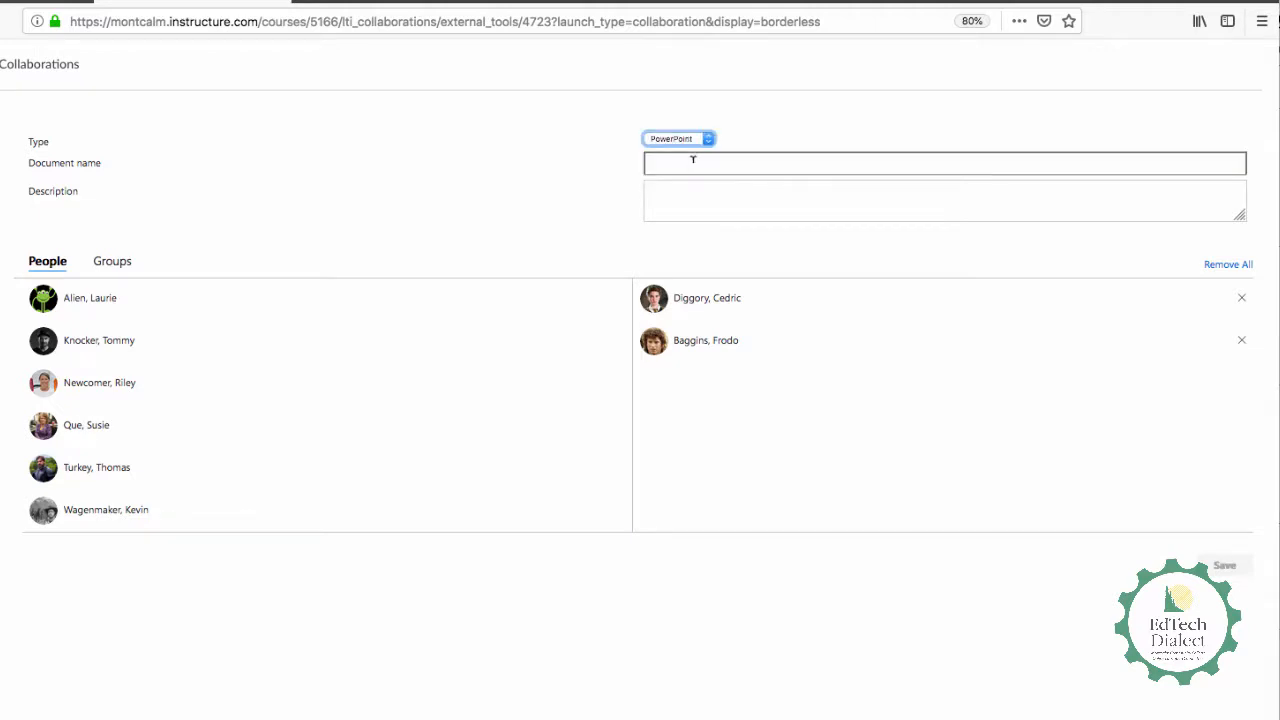
left_click(693, 162)
type("Cl")
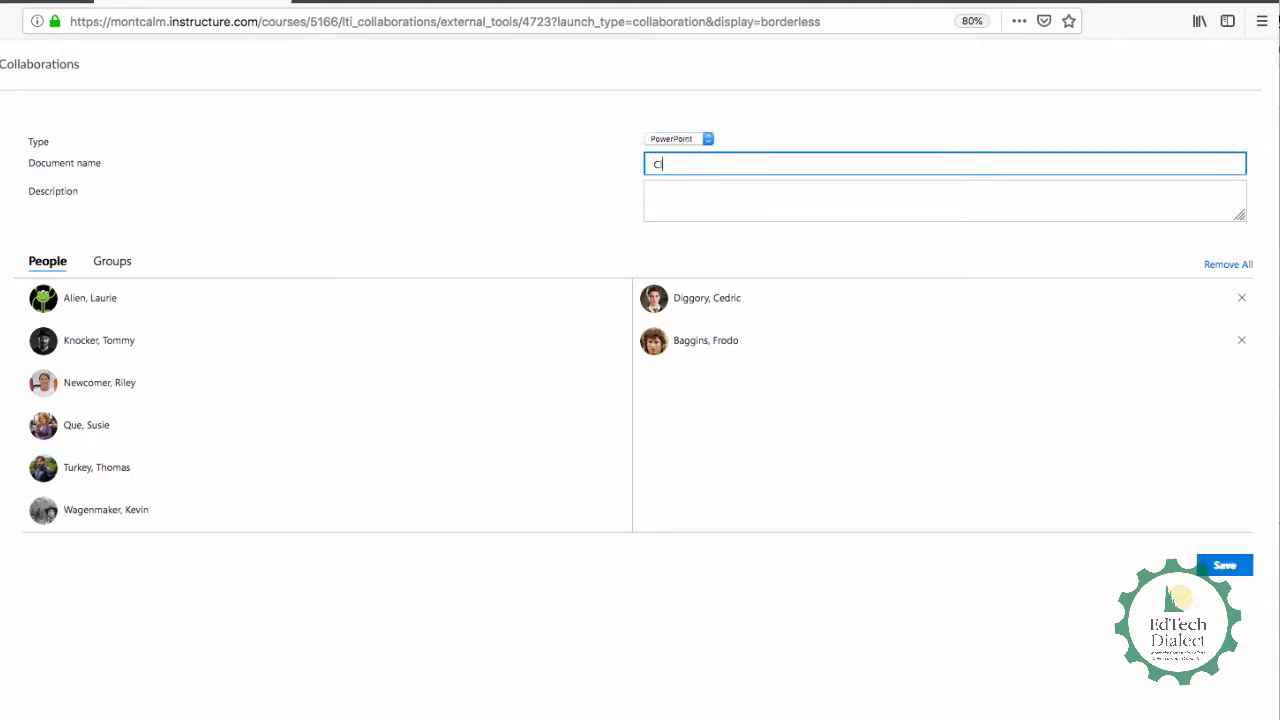
type("ass Presentation")
left_click(715, 192)
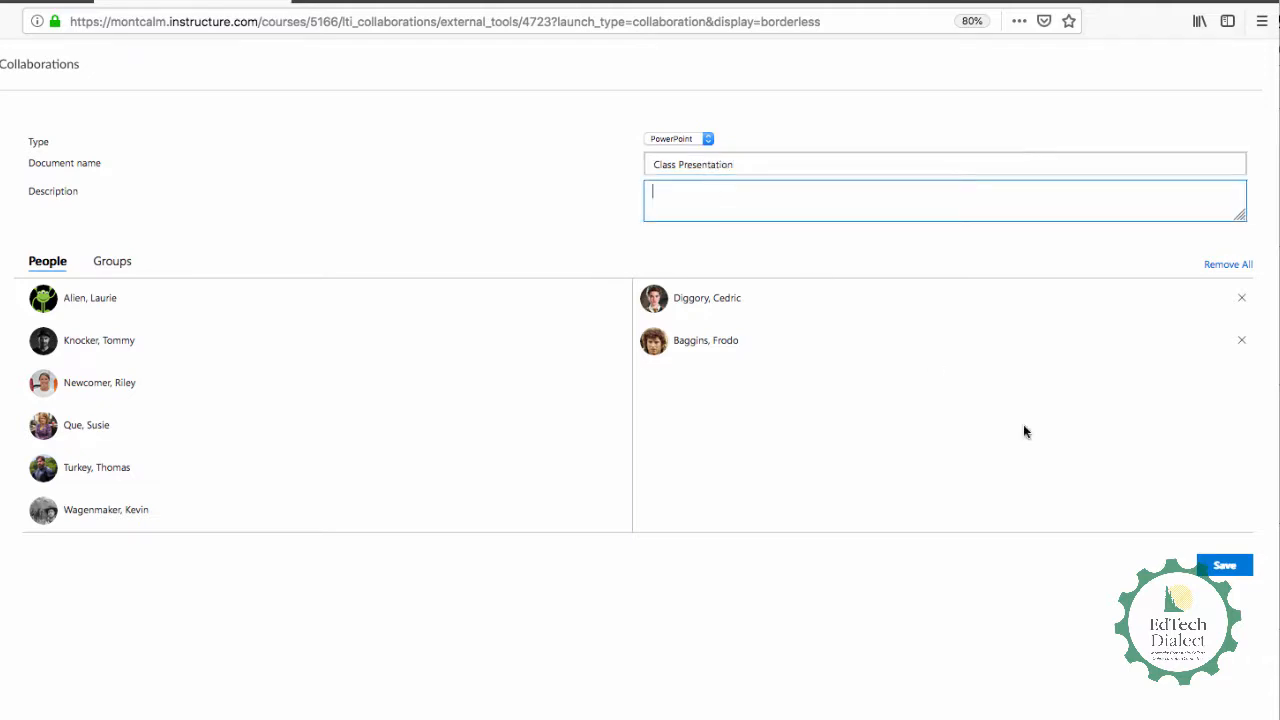
left_click(1196, 565)
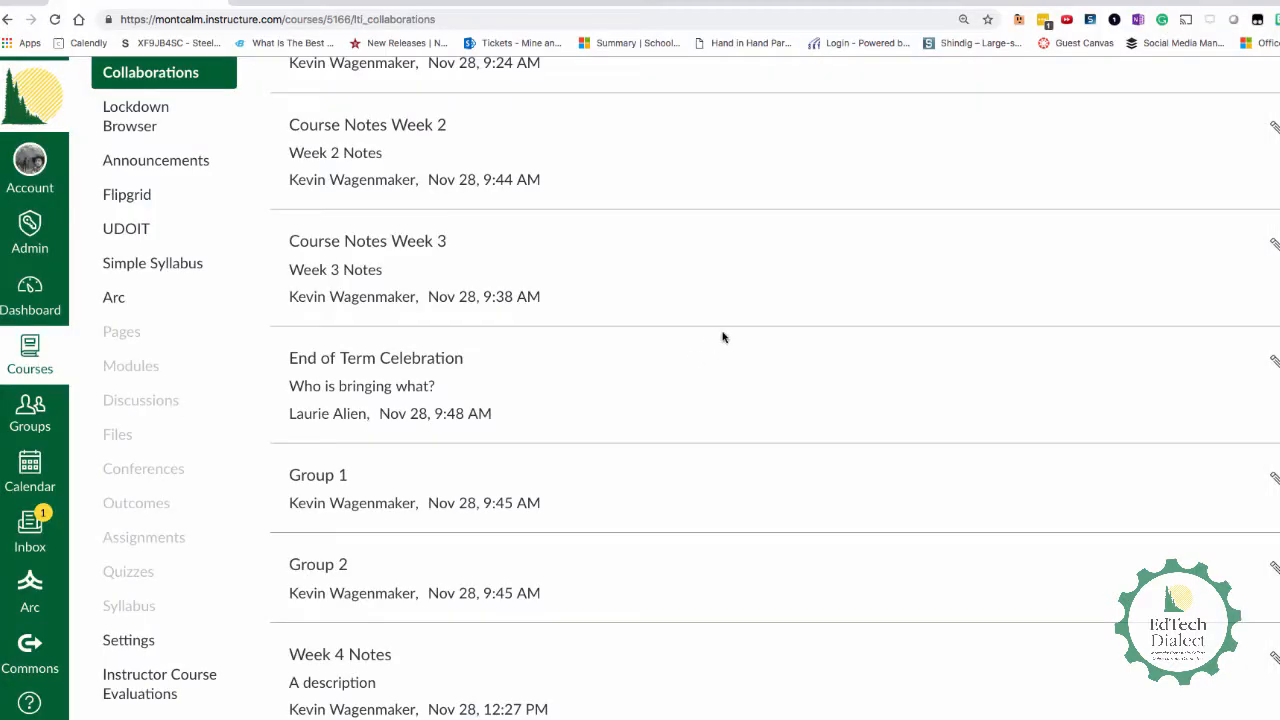
Reload the course's Collaborations list in Chrome and open the Class Presentation collaboration
scroll(723, 334, "up", 3)
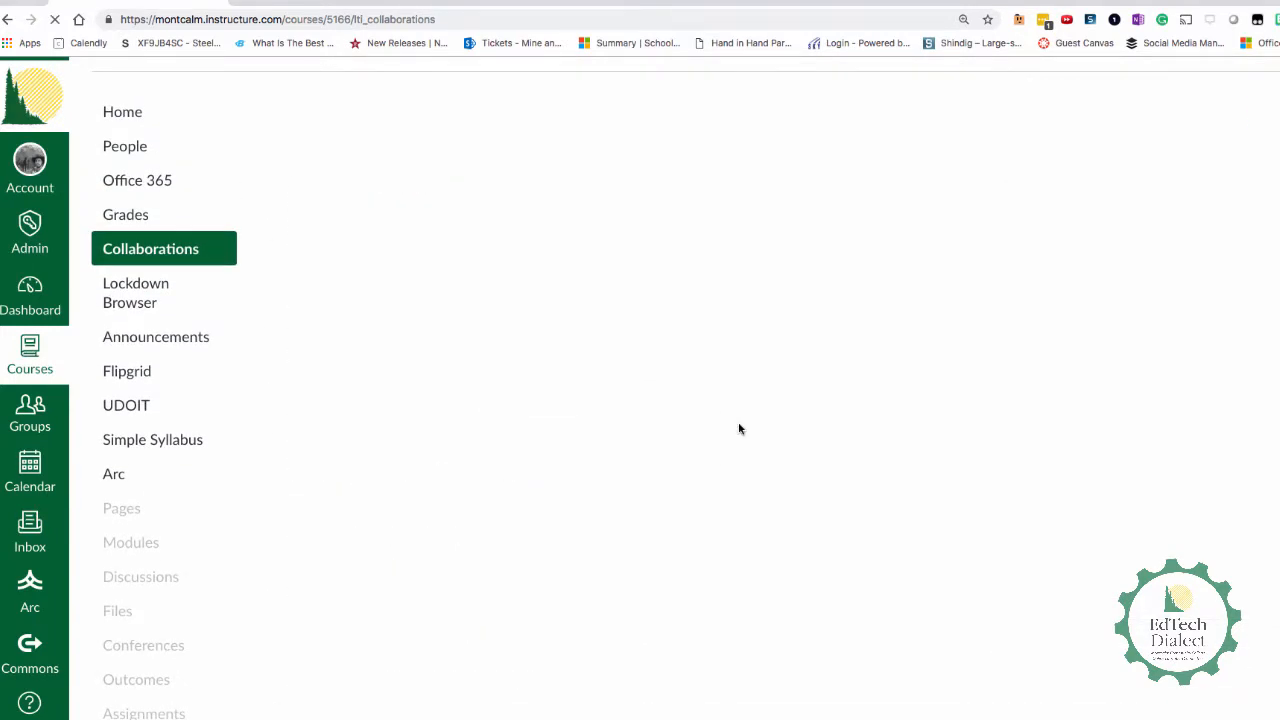
scroll(739, 429, "down", 1)
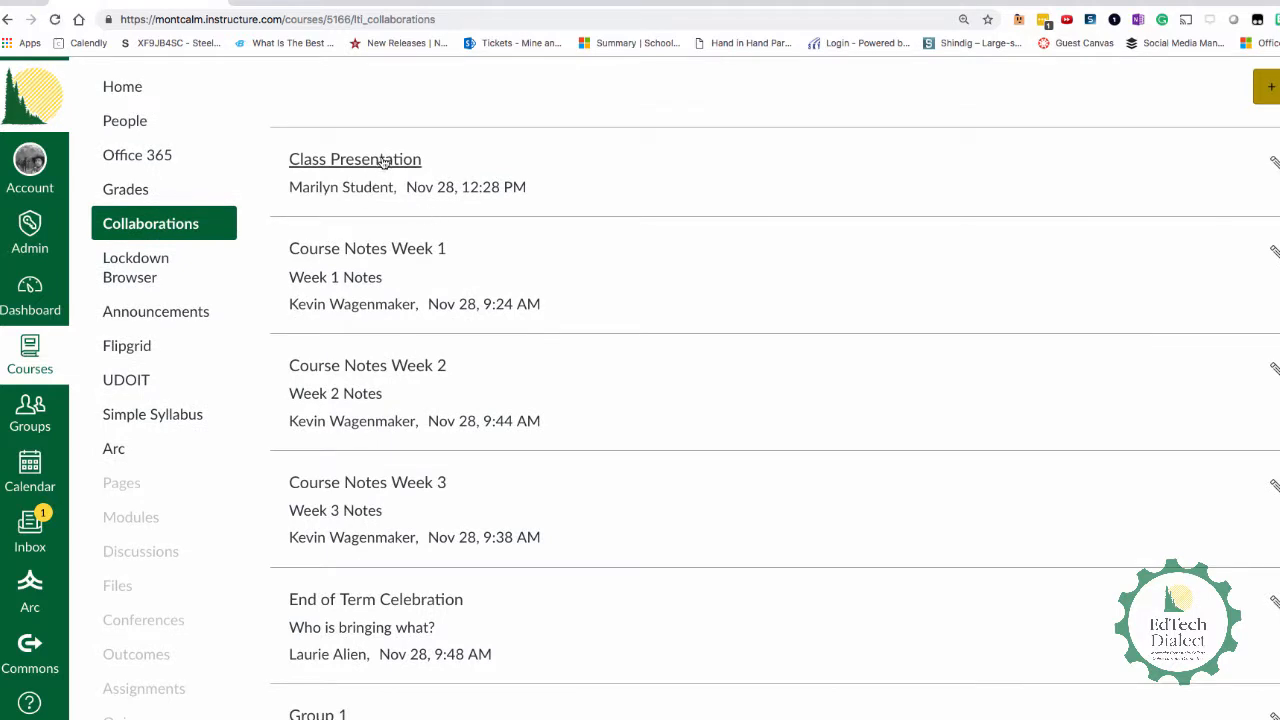
left_click(382, 161)
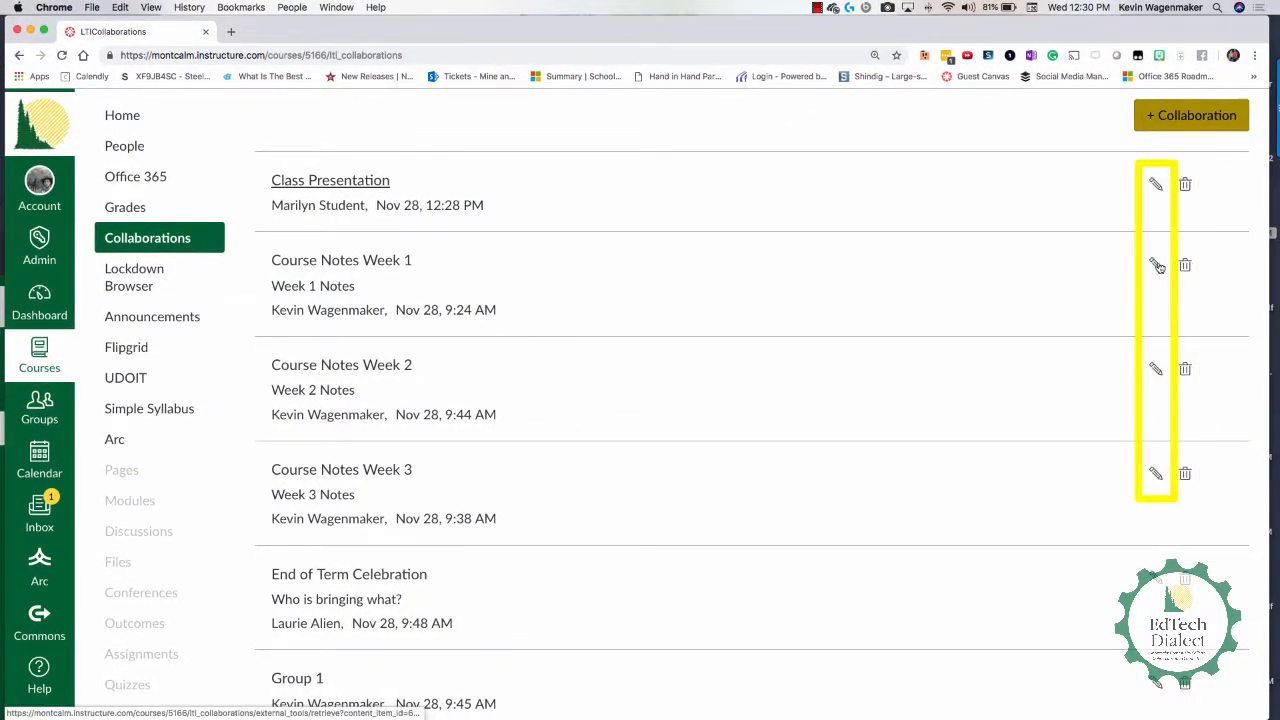
Open the Class Presentation collaboration for editing and display the groups that can be added as collaborators
left_click(1156, 187)
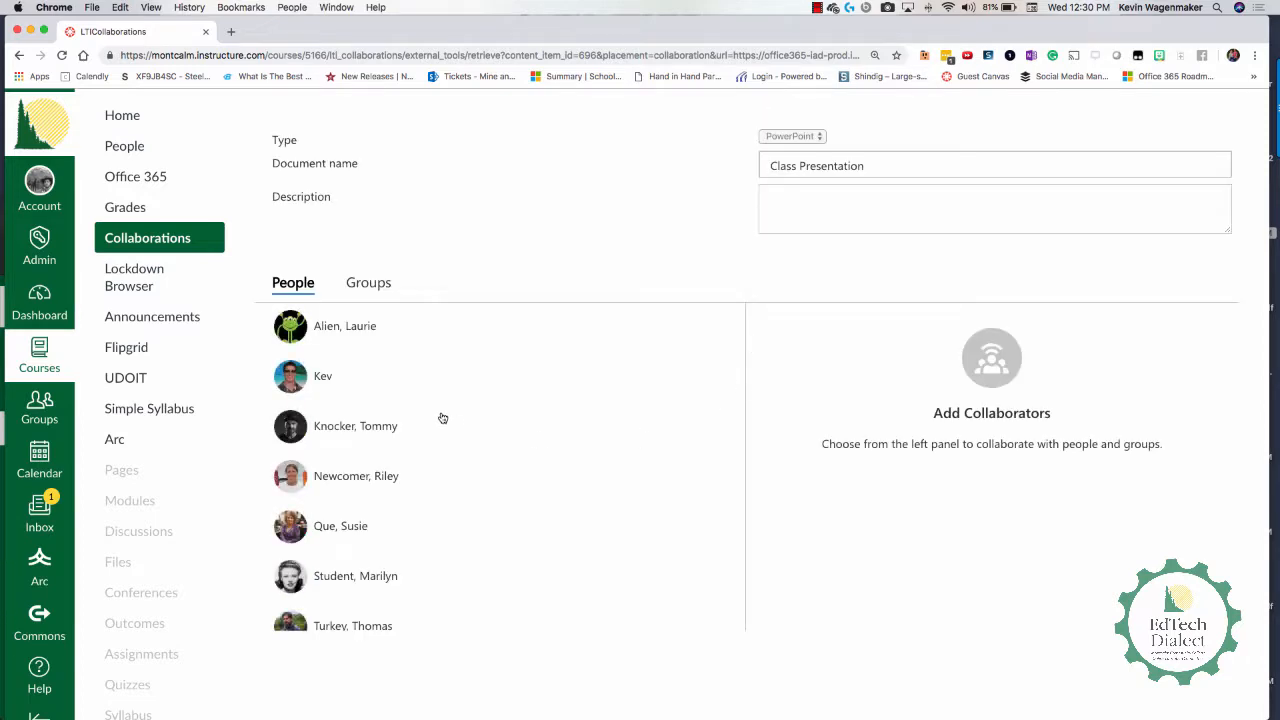
scroll(380, 437, "down", 1)
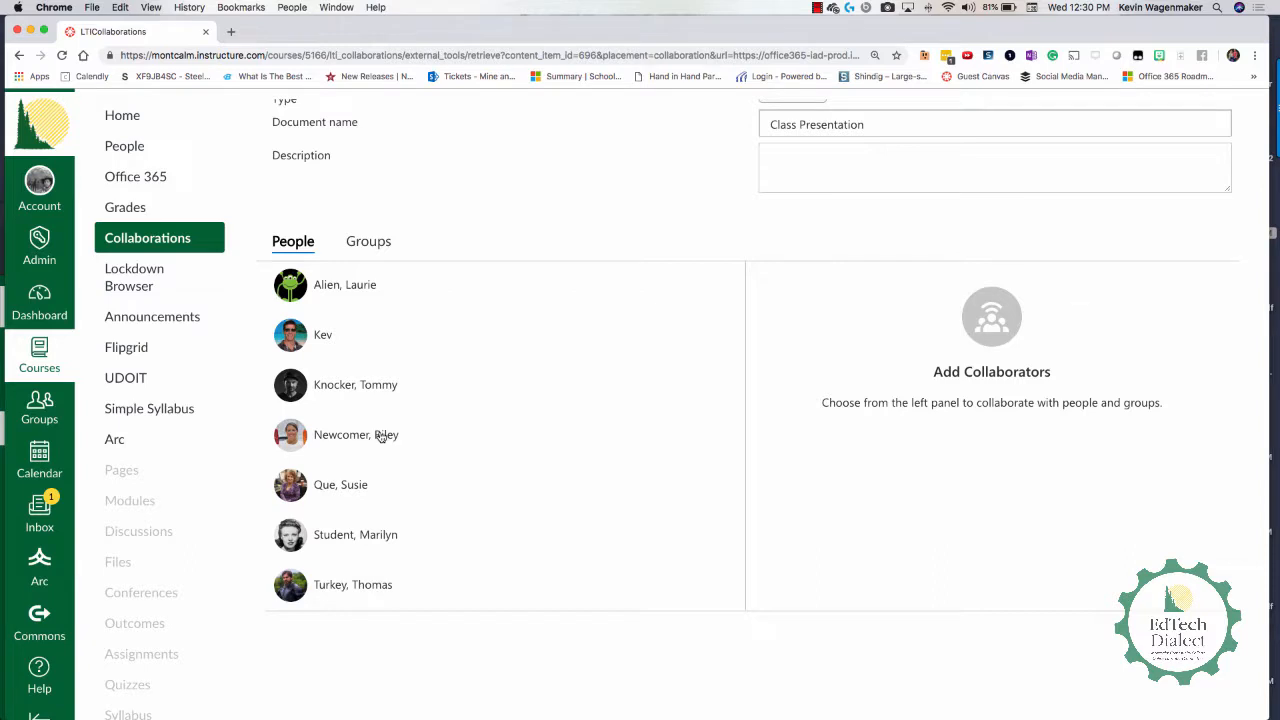
scroll(414, 379, "up", 1)
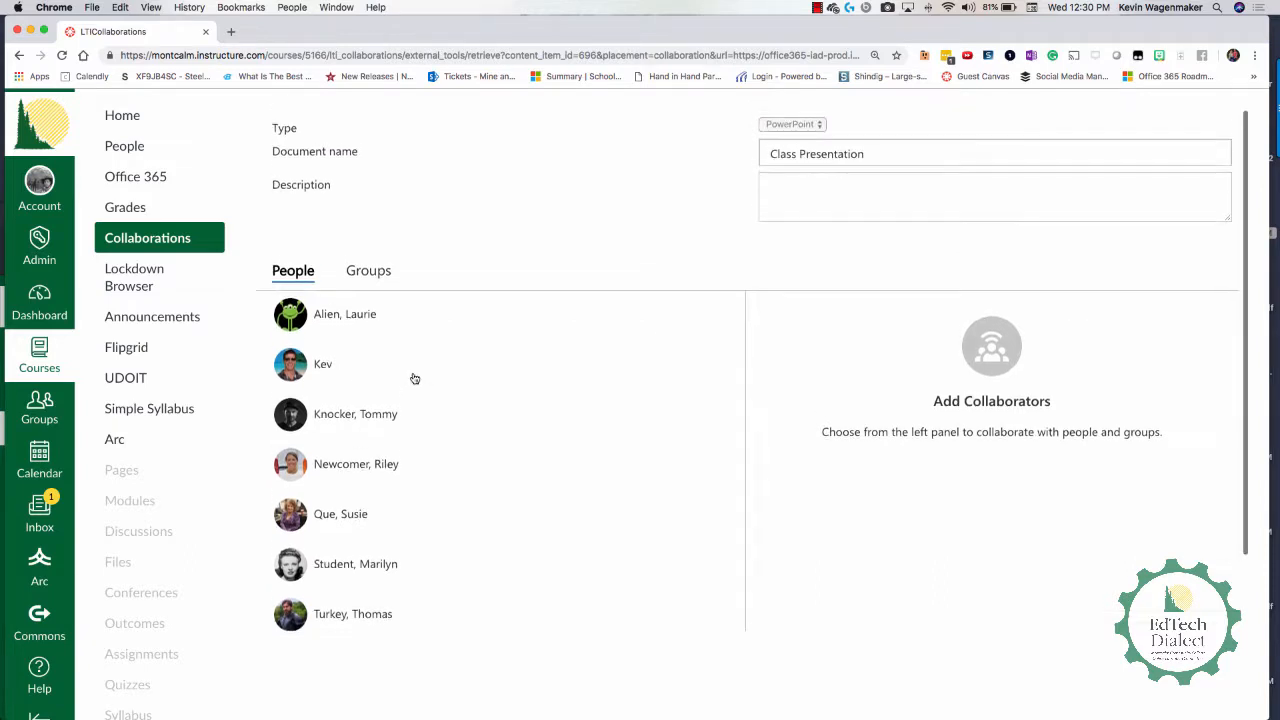
left_click(380, 284)
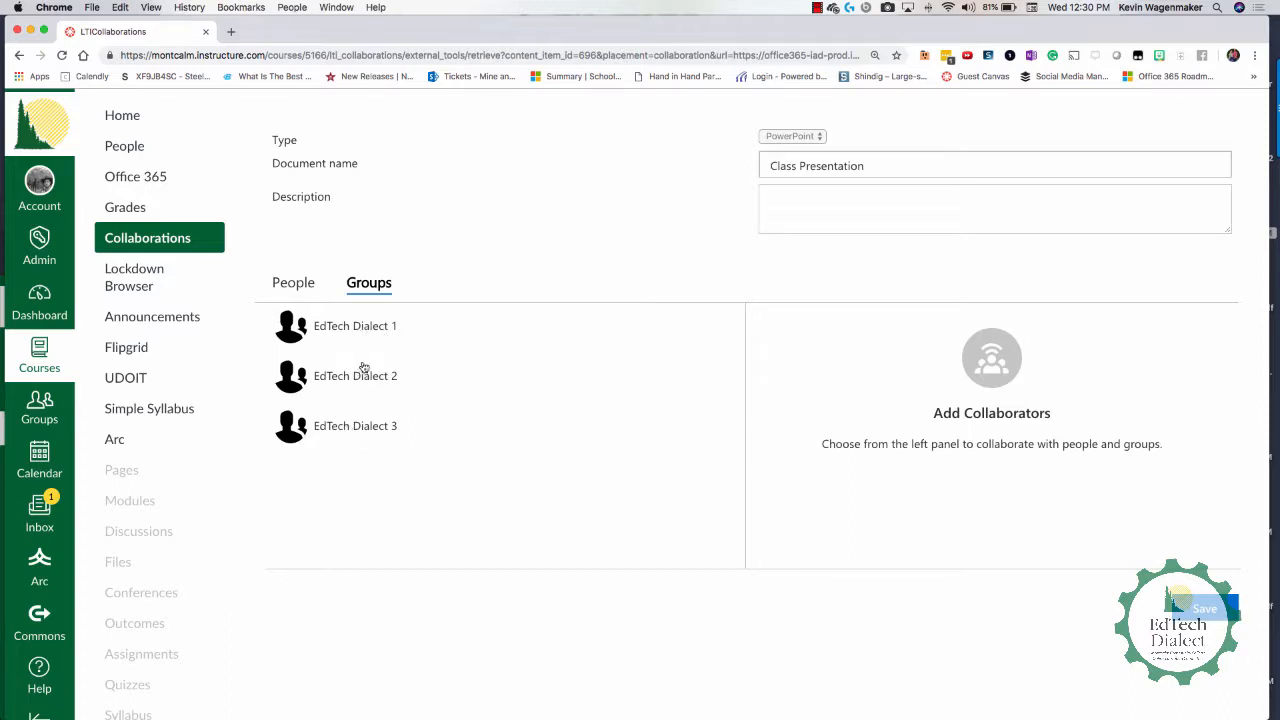
Rename the document EdTech Presenation, add the EdTech Dialect 1 group as a collaborator and save the collaboration
left_click(868, 166)
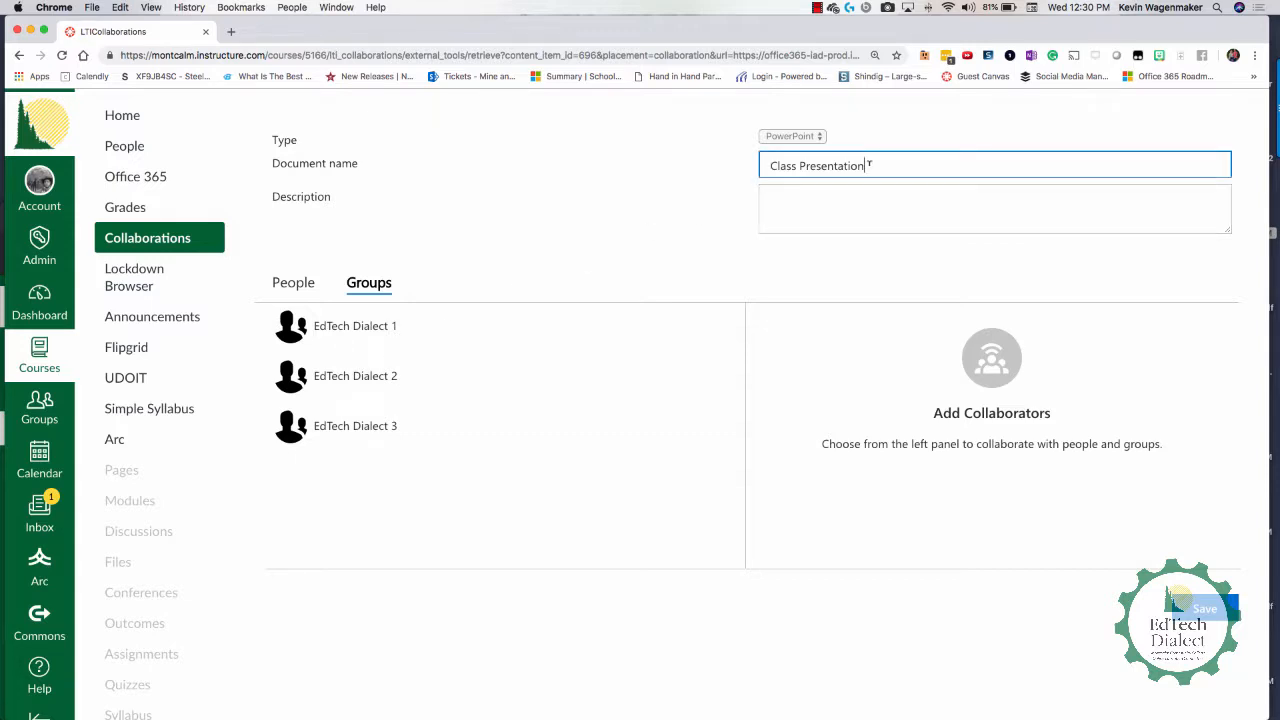
key("BackSpace")
key("BackSpace")
key("BackSpace")
key("BackSpace")
key("BackSpace")
key("BackSpace")
key("BackSpace")
key("BackSpace")
key("BackSpace")
key("BackSpace")
key("BackSpace")
key("BackSpace")
key("BackSpace")
key("BackSpace")
key("BackSpace")
key("BackSpace")
key("BackSpace")
key("BackSpace")
type("EdTech Presenation")
left_click(398, 328)
left_click(1228, 604)
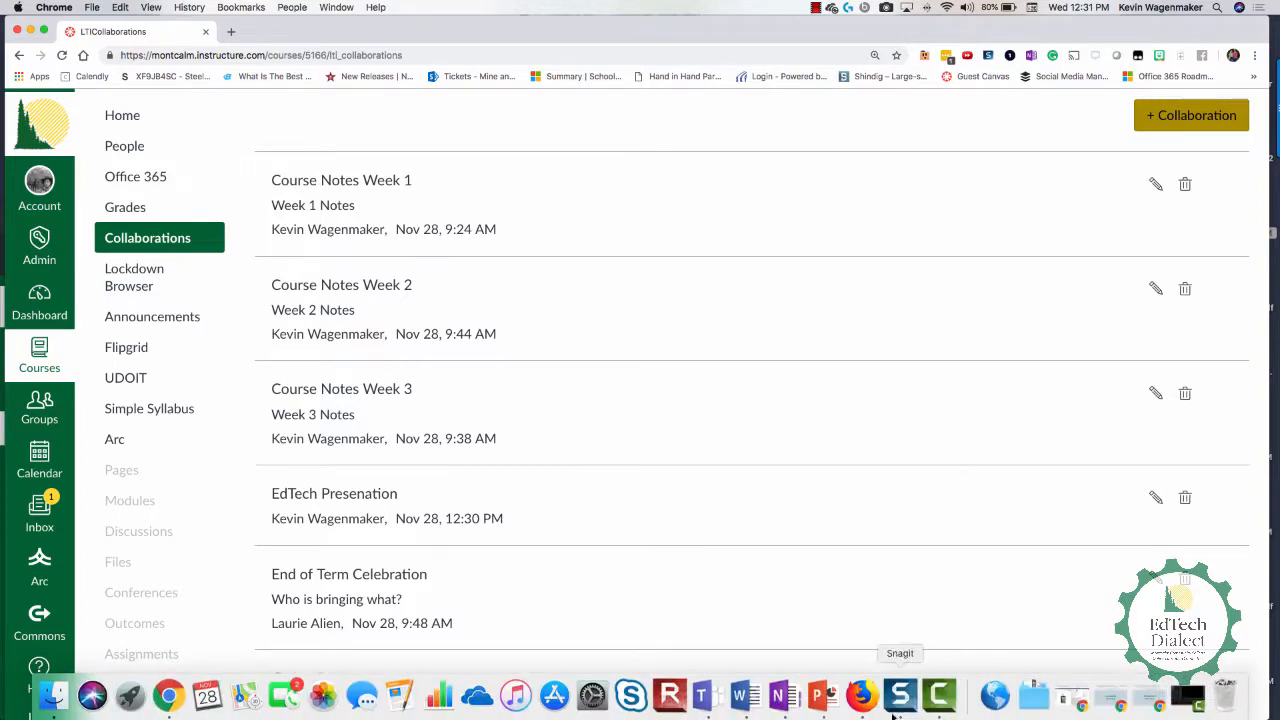
Look through the course's collaborations, open the People page and review the course roster
scroll(634, 523, "down", 1)
scroll(634, 523, "down", 3)
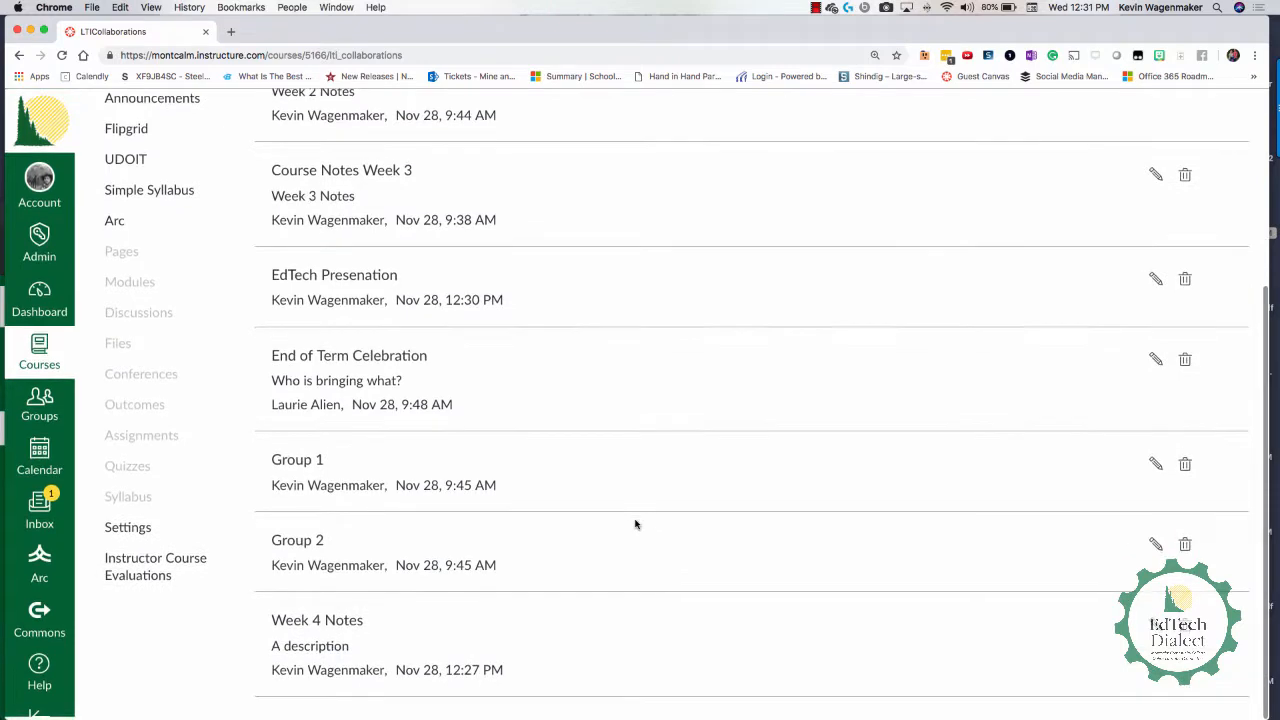
scroll(634, 523, "up", 5)
scroll(634, 523, "down", 1)
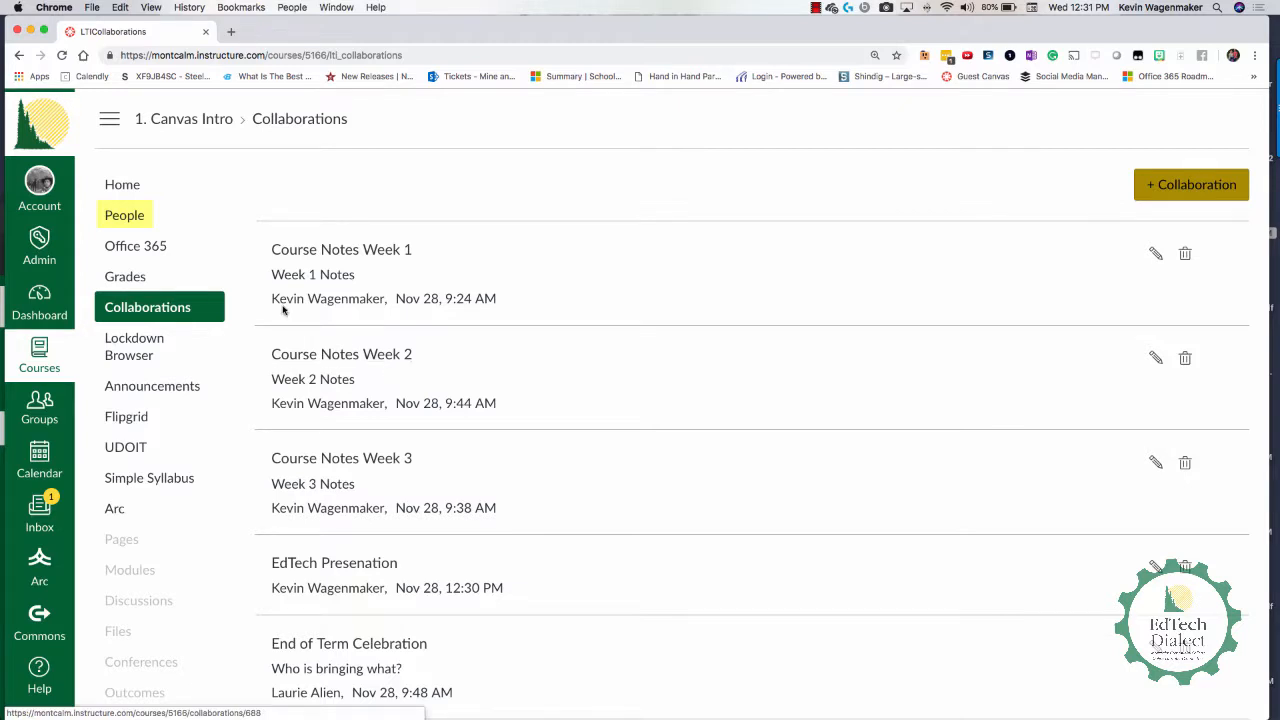
left_click(141, 220)
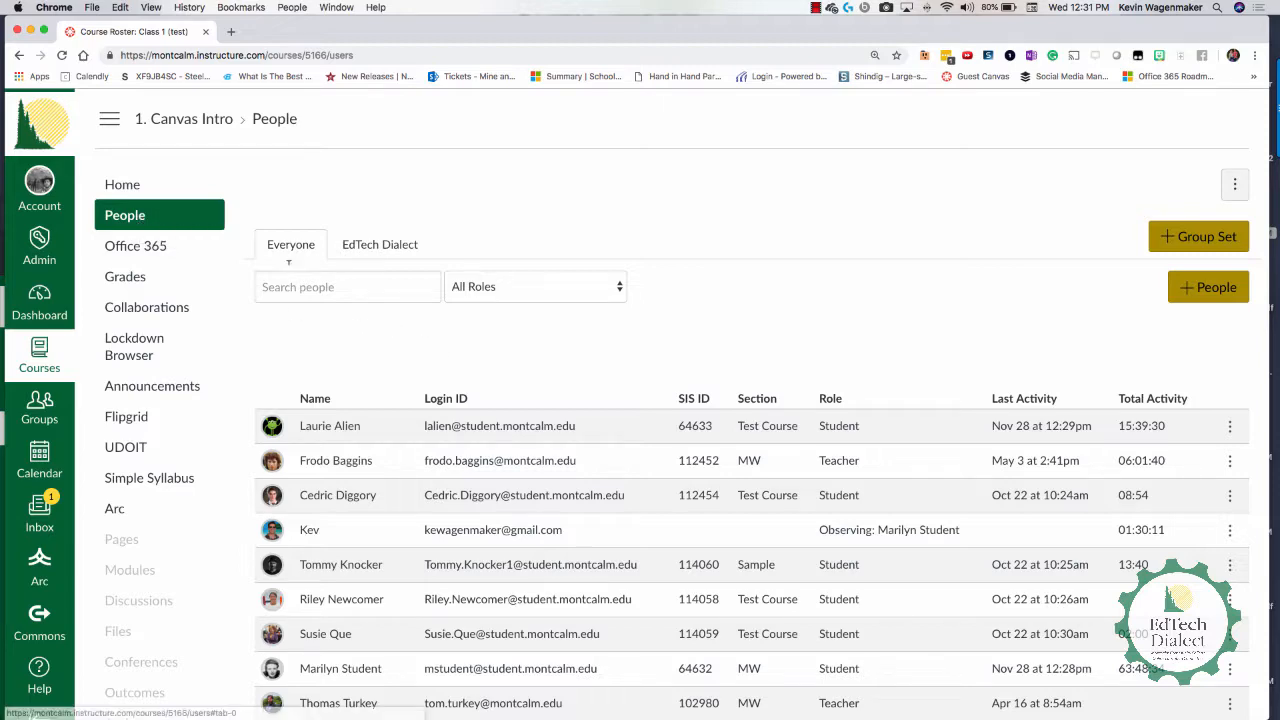
scroll(313, 404, "down", 2)
scroll(313, 404, "up", 1)
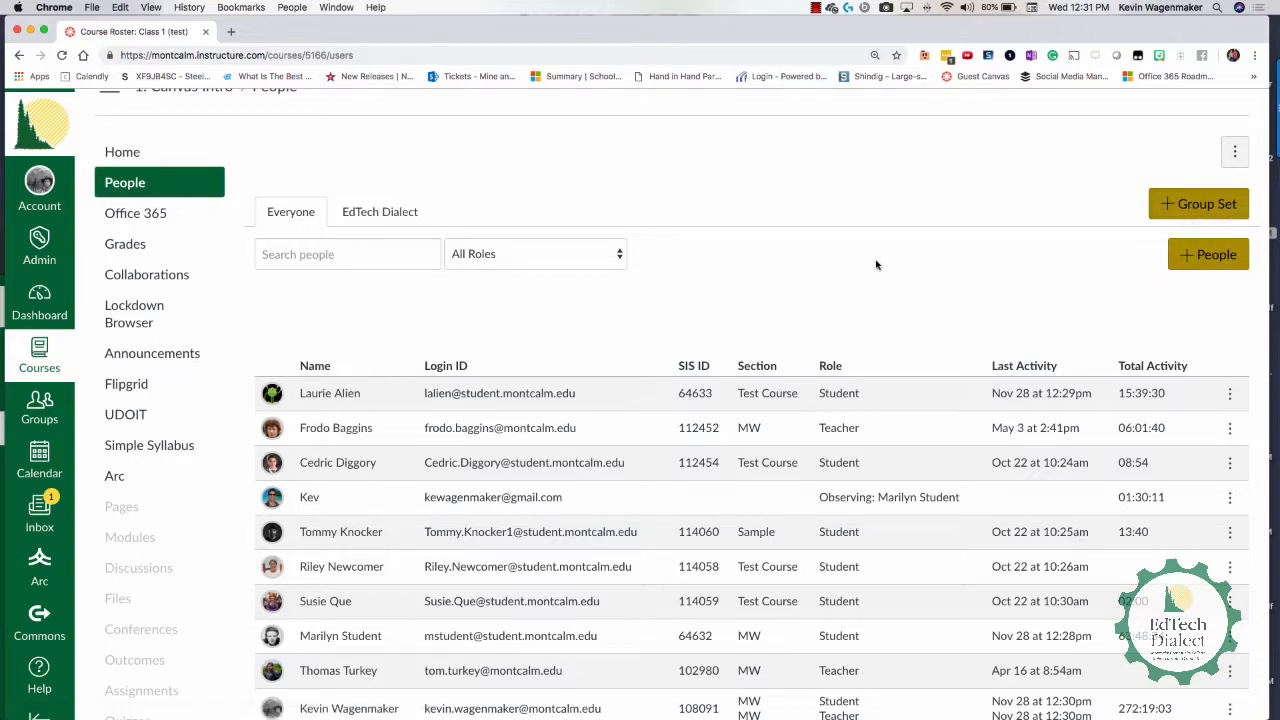
Open the EdTech Dialect group set and expand all three groups to show their members
left_click(417, 213)
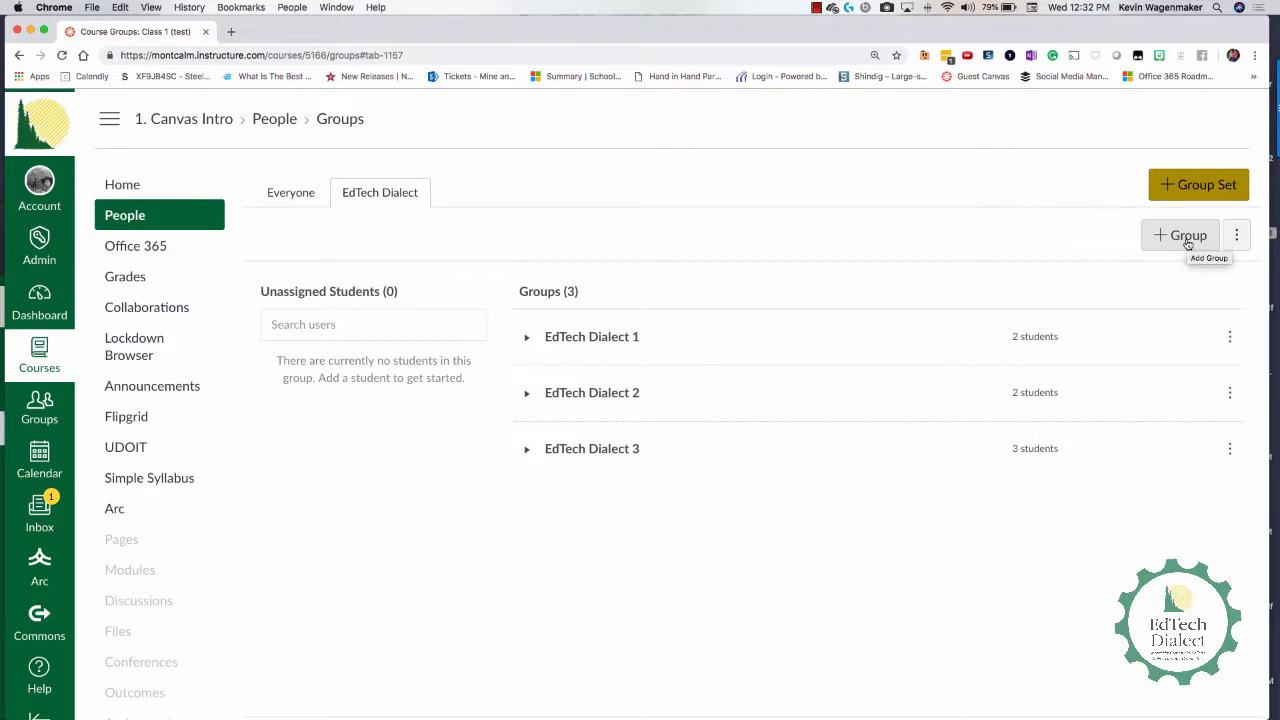
left_click(521, 339)
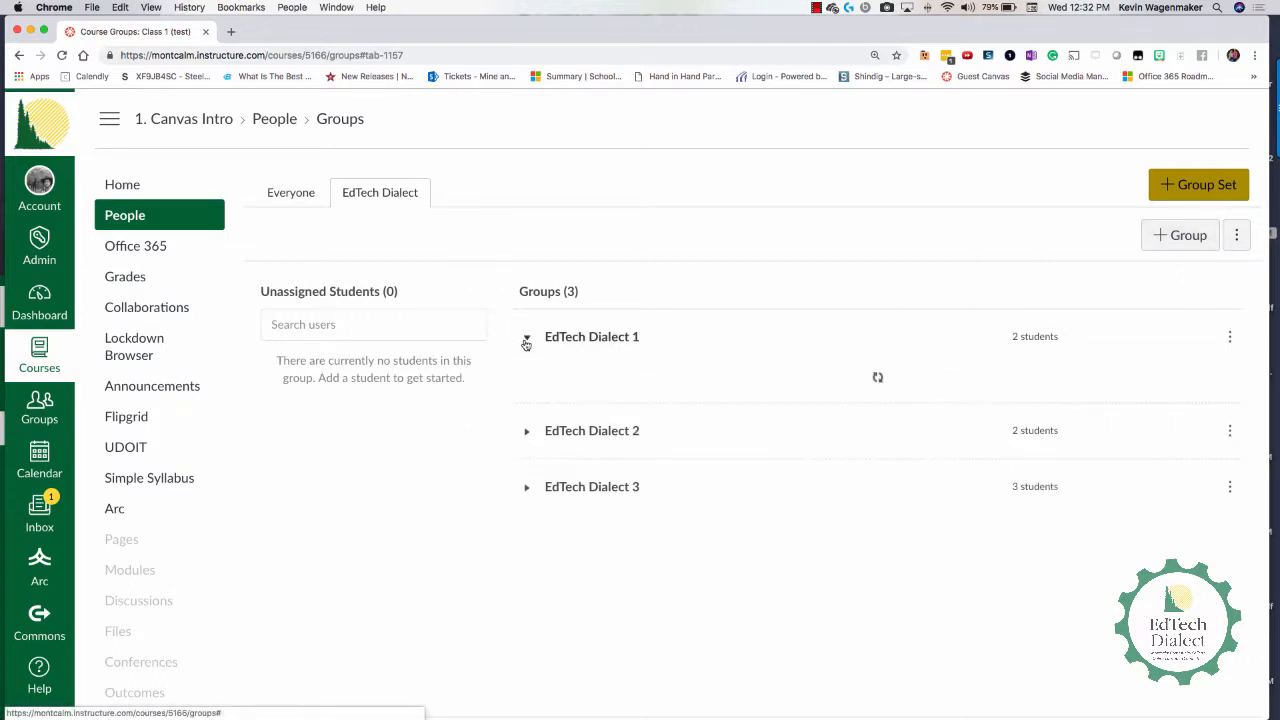
left_click(525, 447)
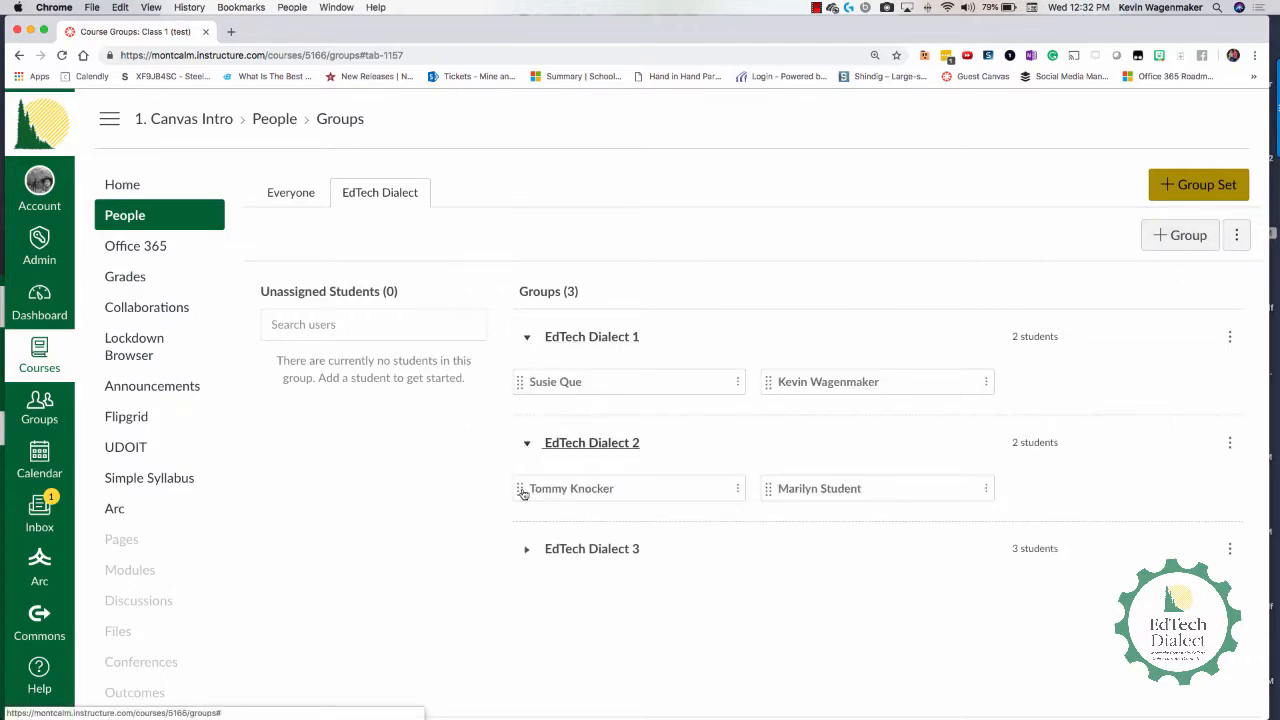
left_click(527, 551)
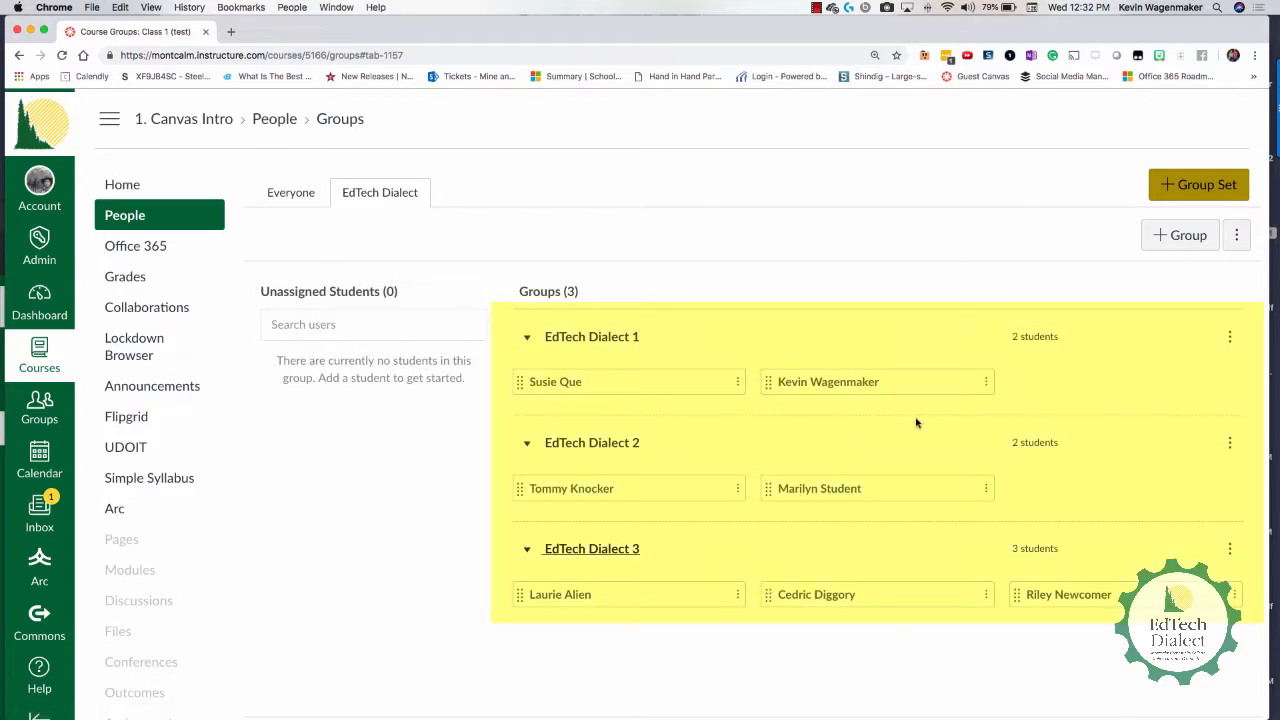
Swap the second student of EdTech Dialect 1 with the first student of EdTech Dialect 2
left_click_drag(894, 388, 920, 500)
left_click_drag(726, 489, 897, 383)
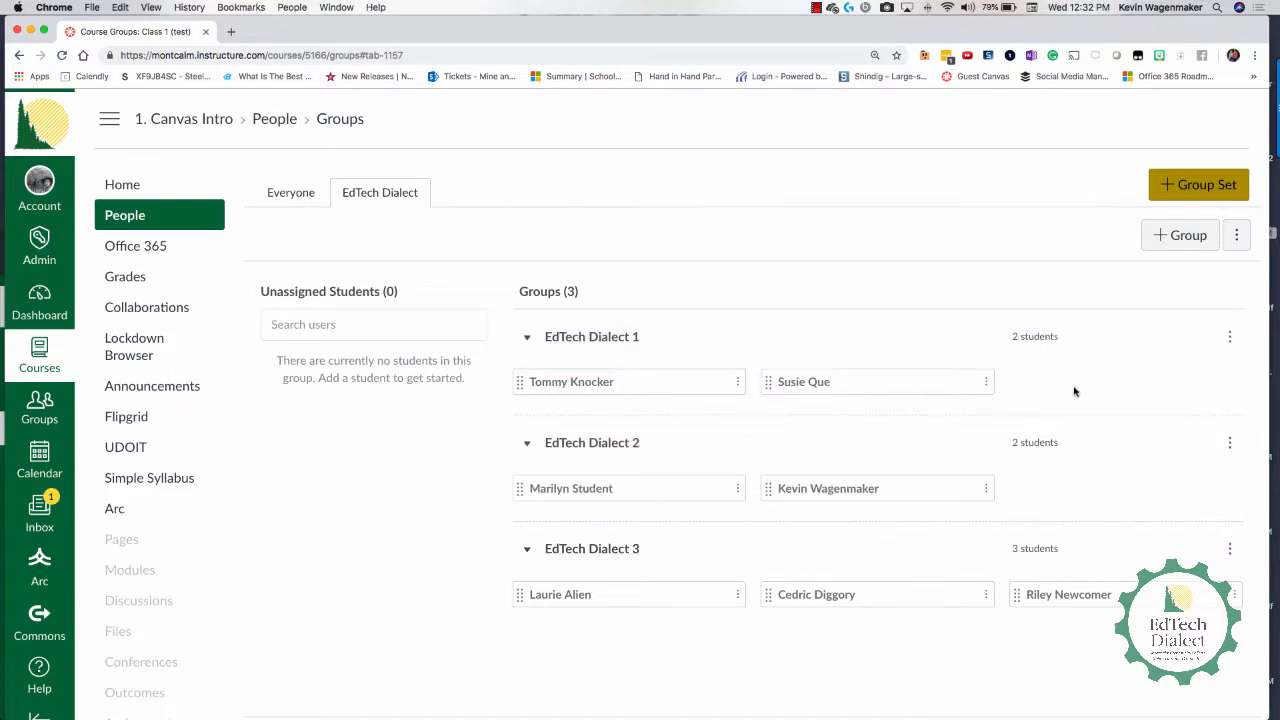
View the options for EdTech Dialect 1 and set the third student in EdTech Dialect 3 as that group's leader
left_click(1229, 340)
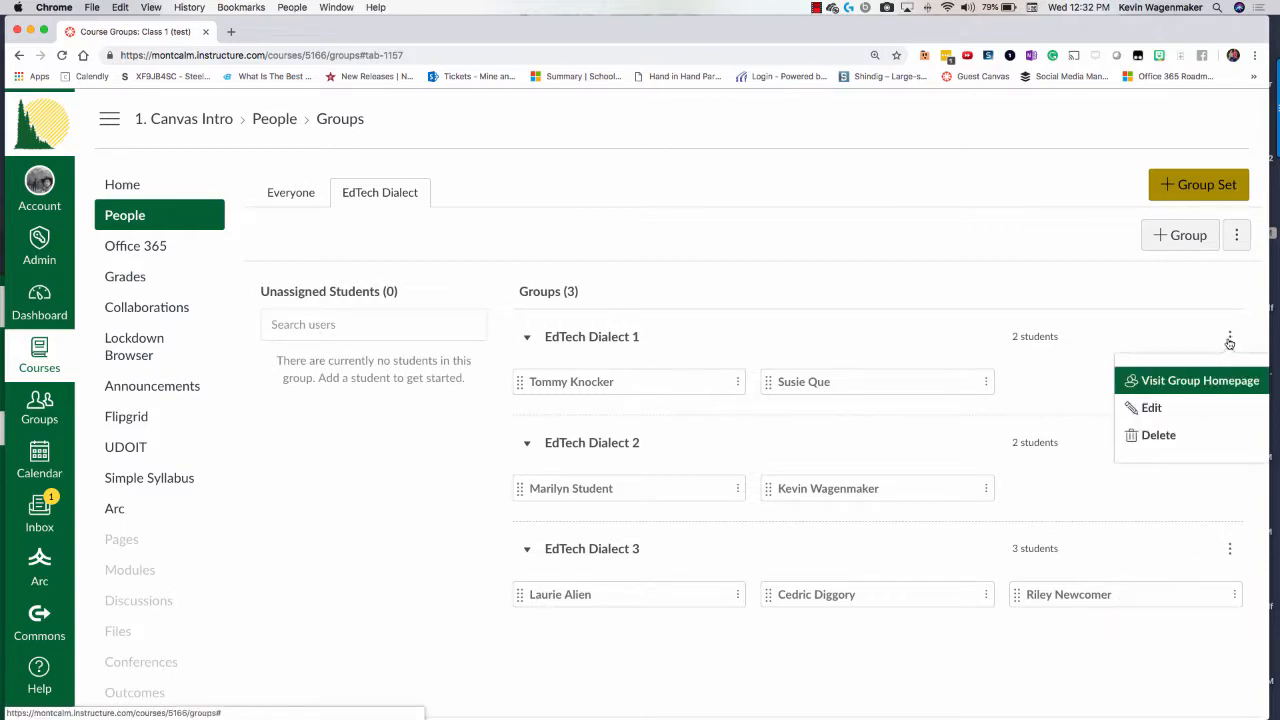
left_click(1152, 336)
left_click(1235, 596)
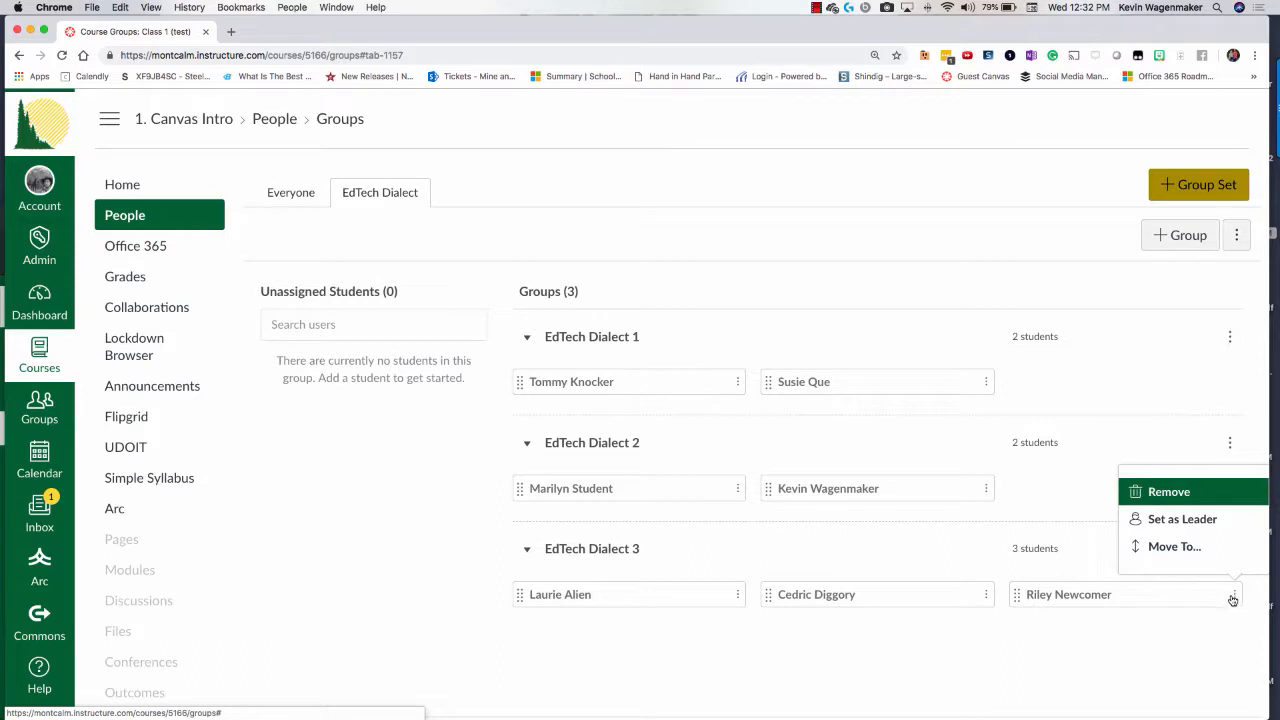
left_click(1221, 522)
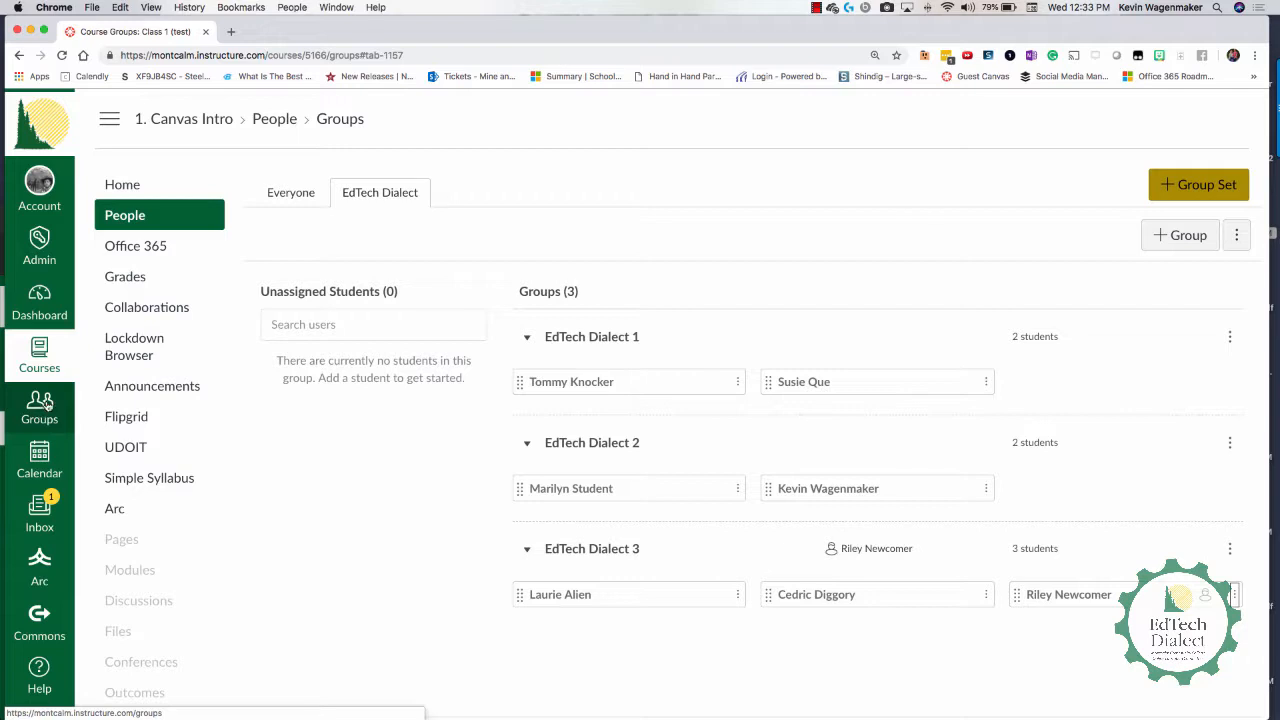
Open the EdTech Dialect 2 homepage from the list of all groups and view the groups available for switching
left_click(45, 405)
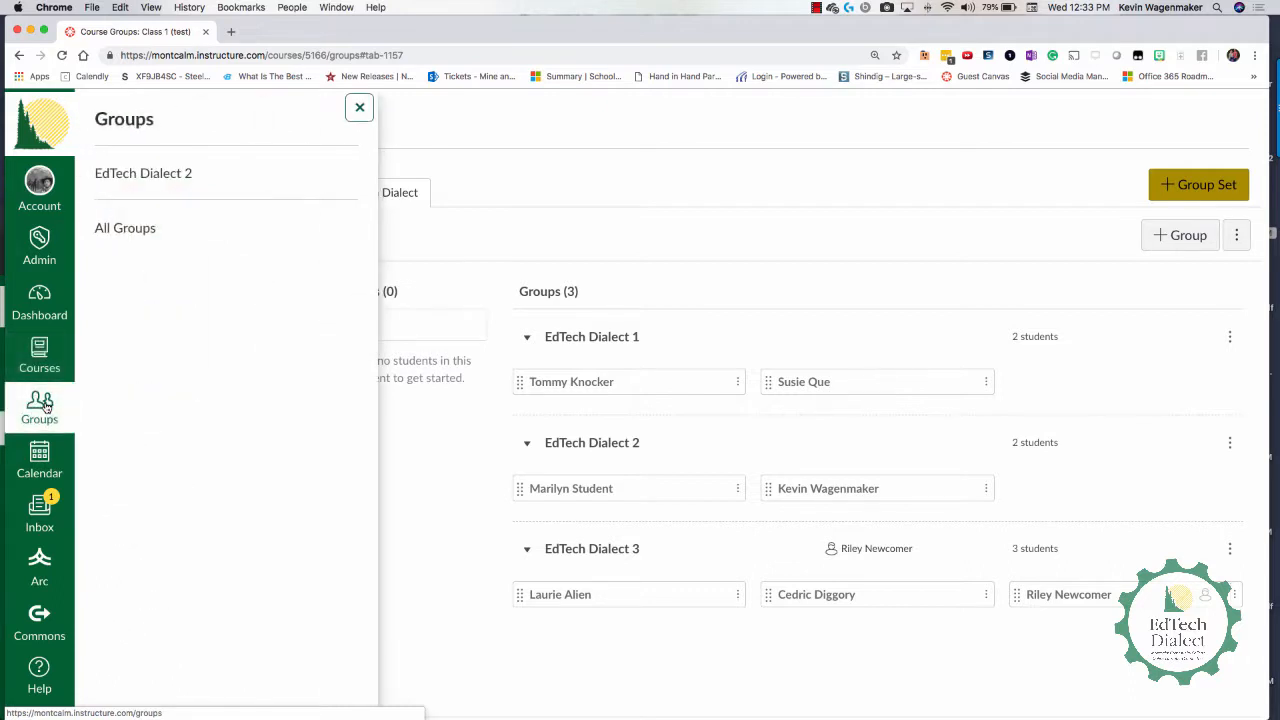
left_click(135, 231)
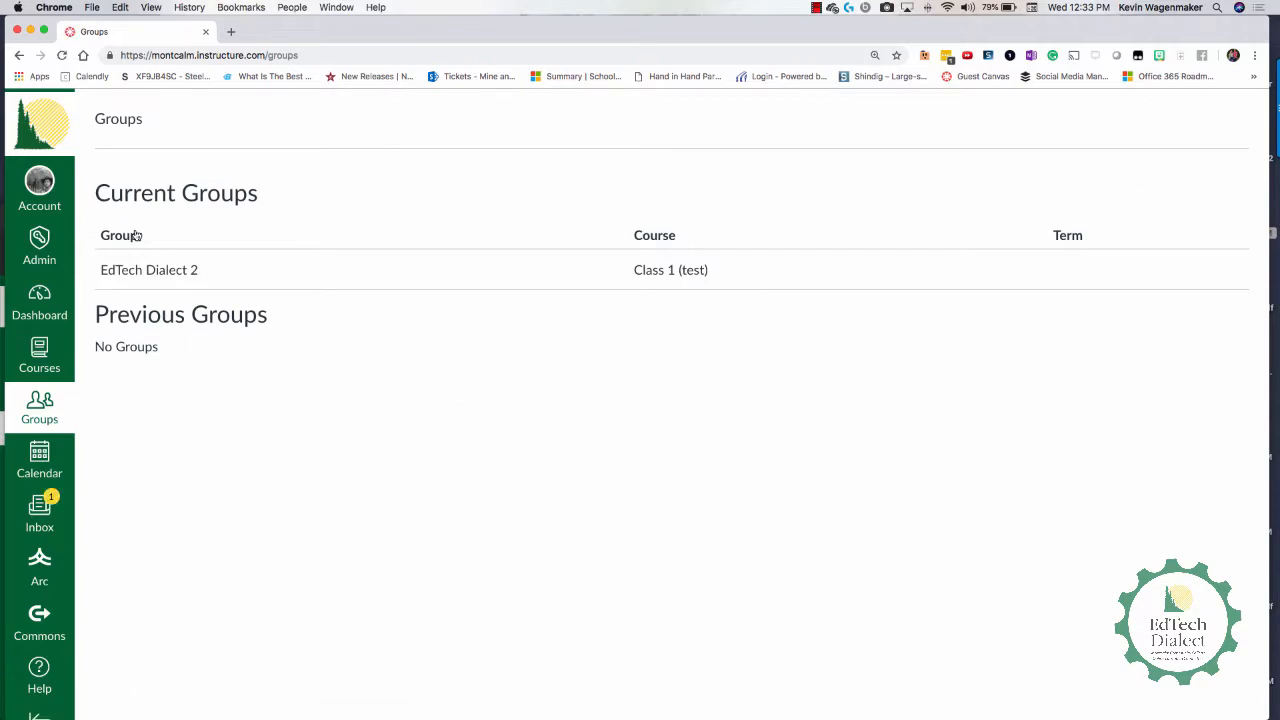
left_click(149, 270)
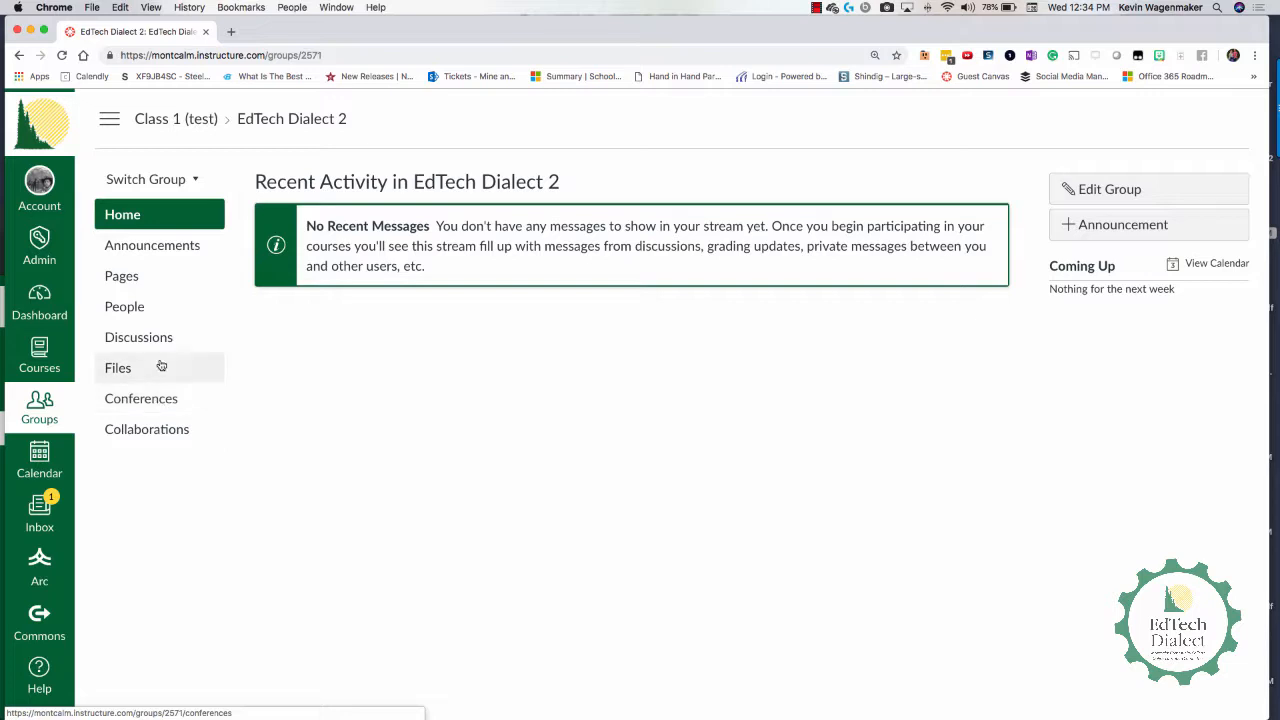
left_click(196, 182)
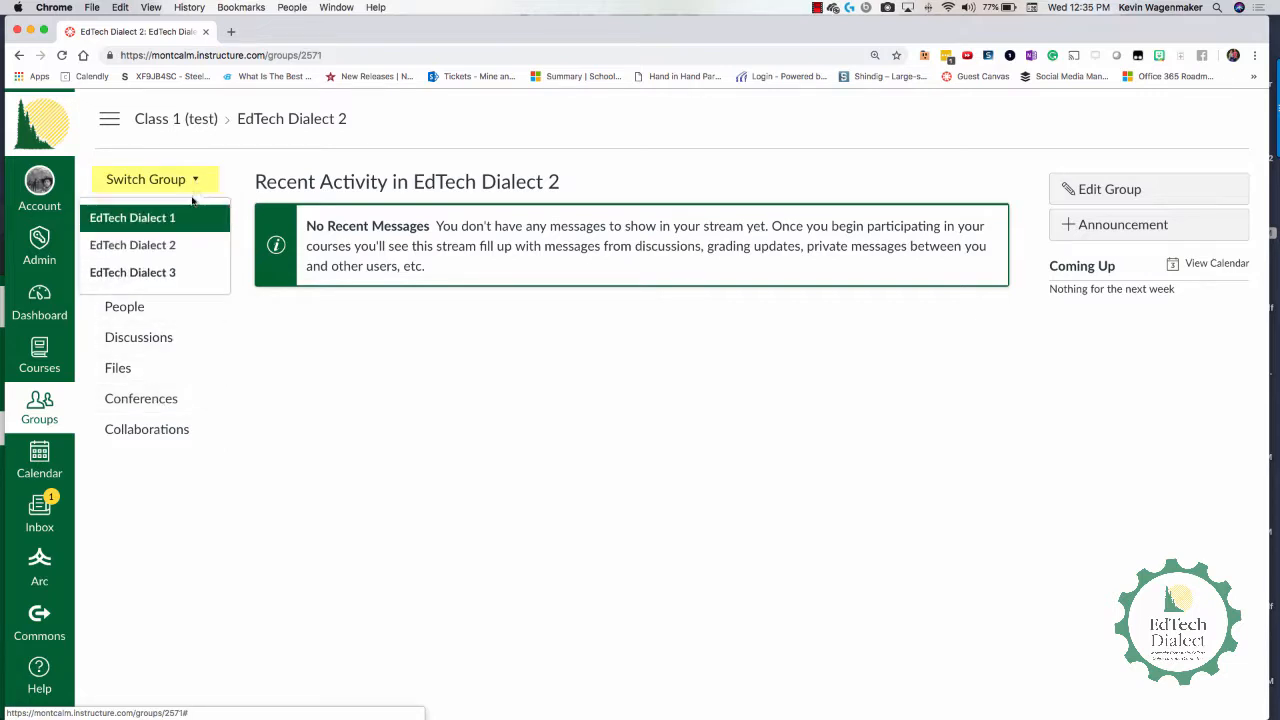
left_click(190, 248)
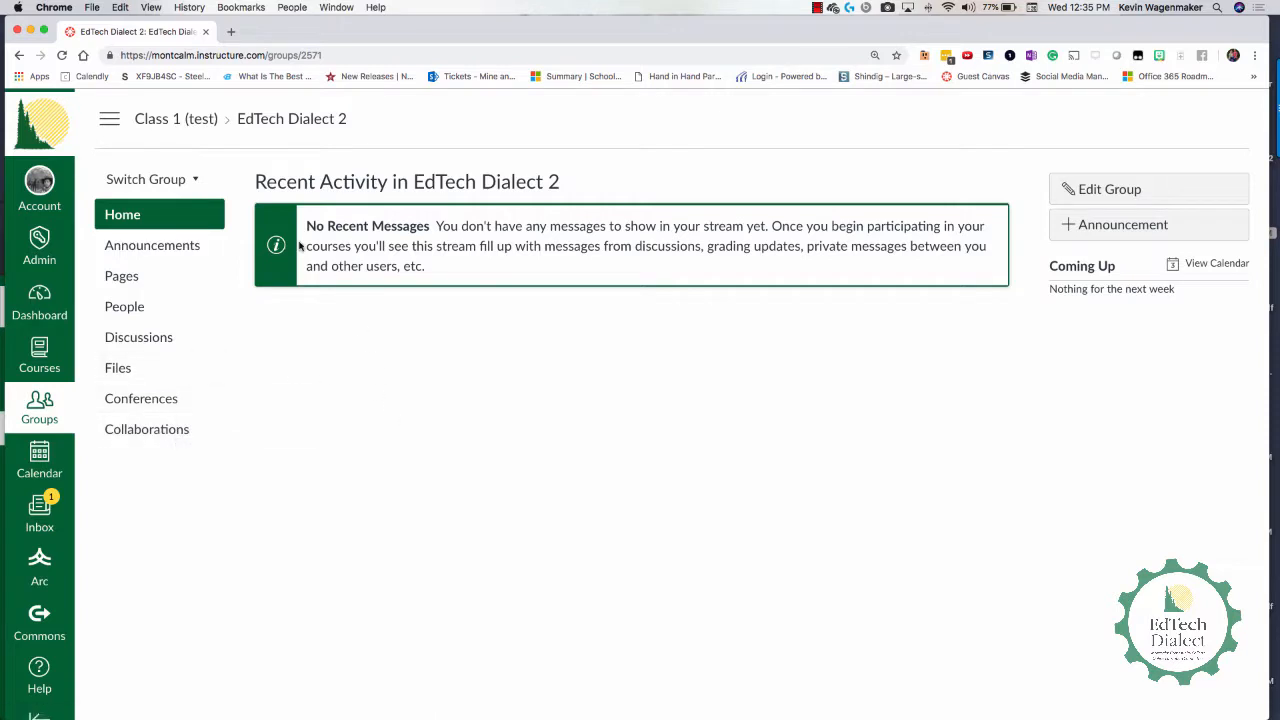
Return to the Class 1 (test) course home, look over its modules and open the course's People page
left_click(200, 129)
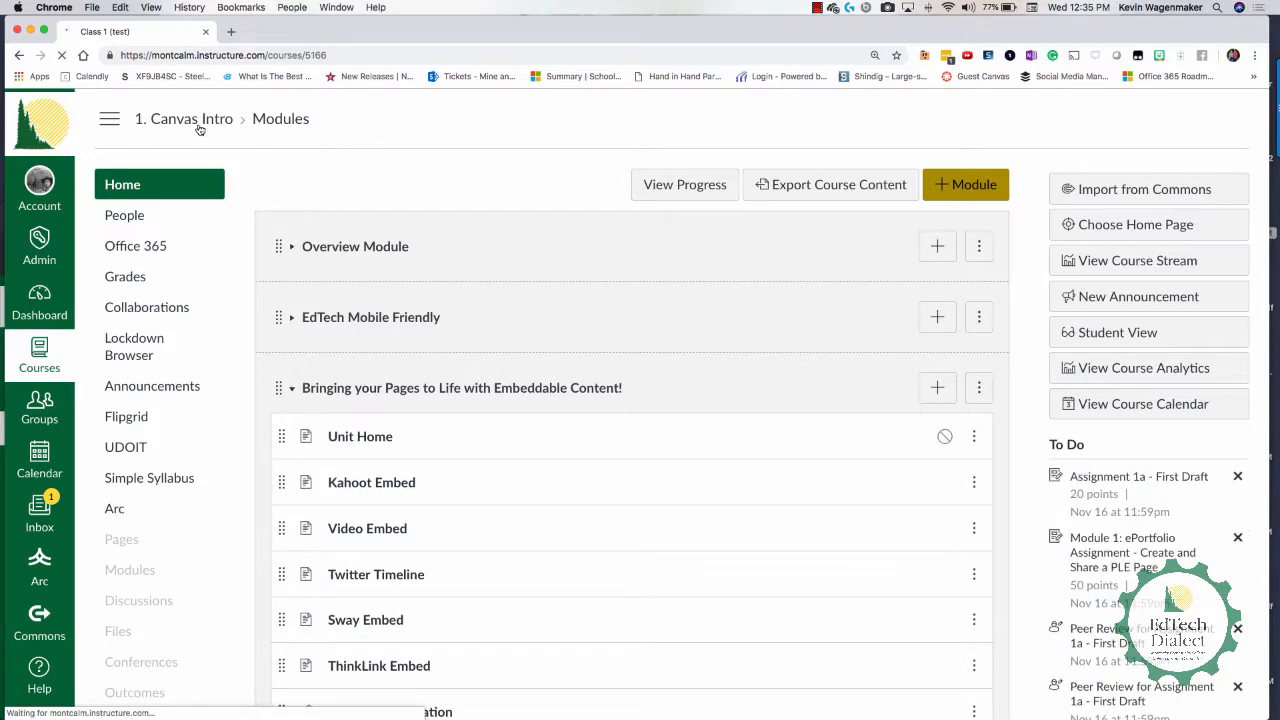
scroll(199, 129, "down", 5)
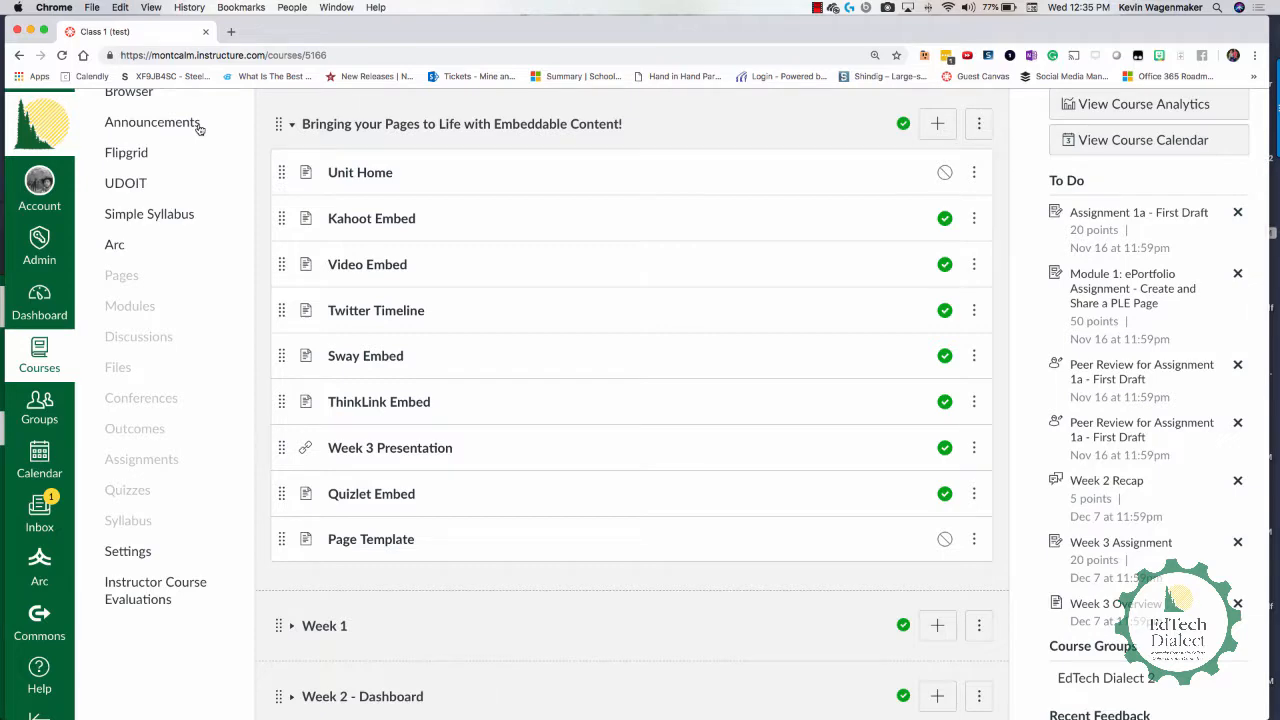
scroll(181, 237, "up", 4)
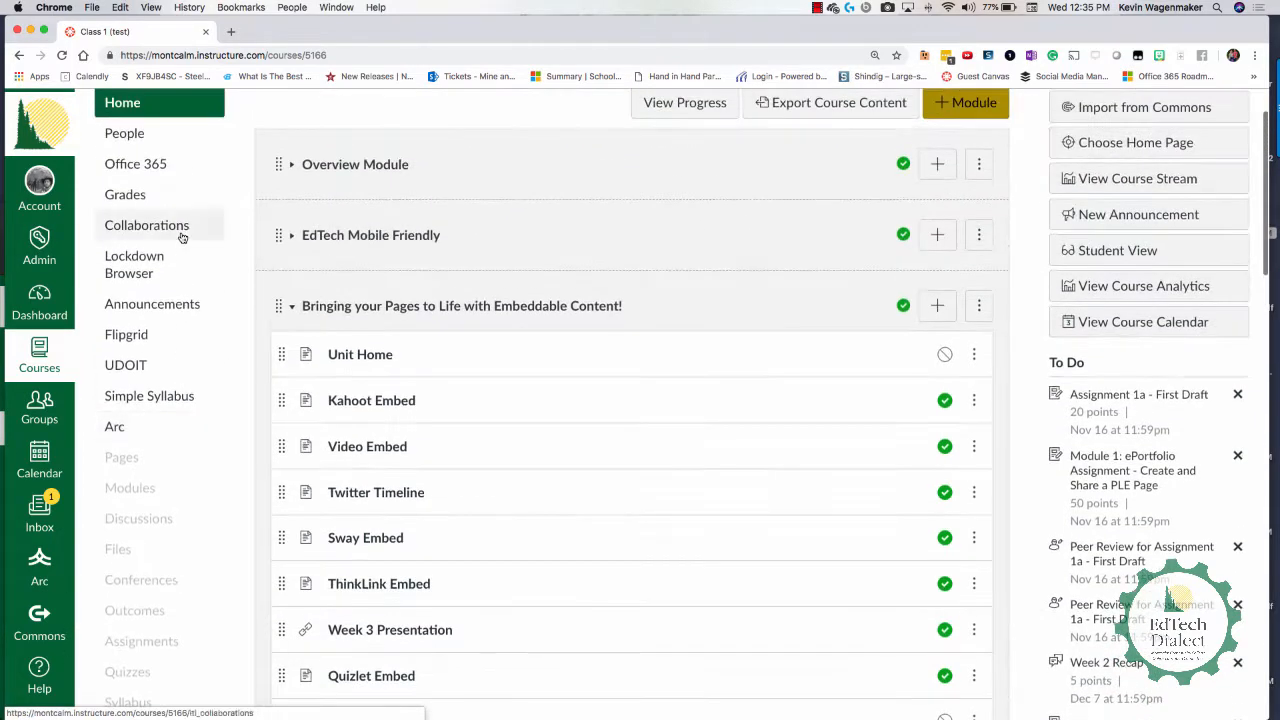
scroll(140, 195, "up", 1)
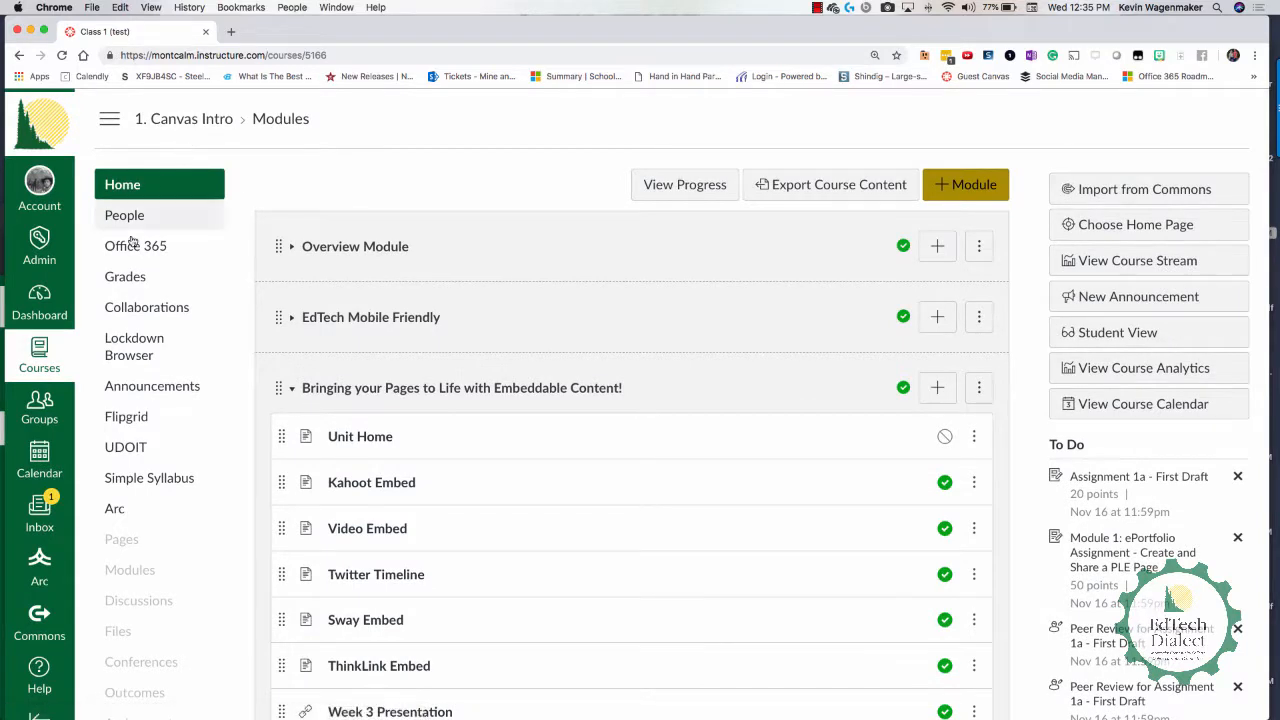
left_click(137, 220)
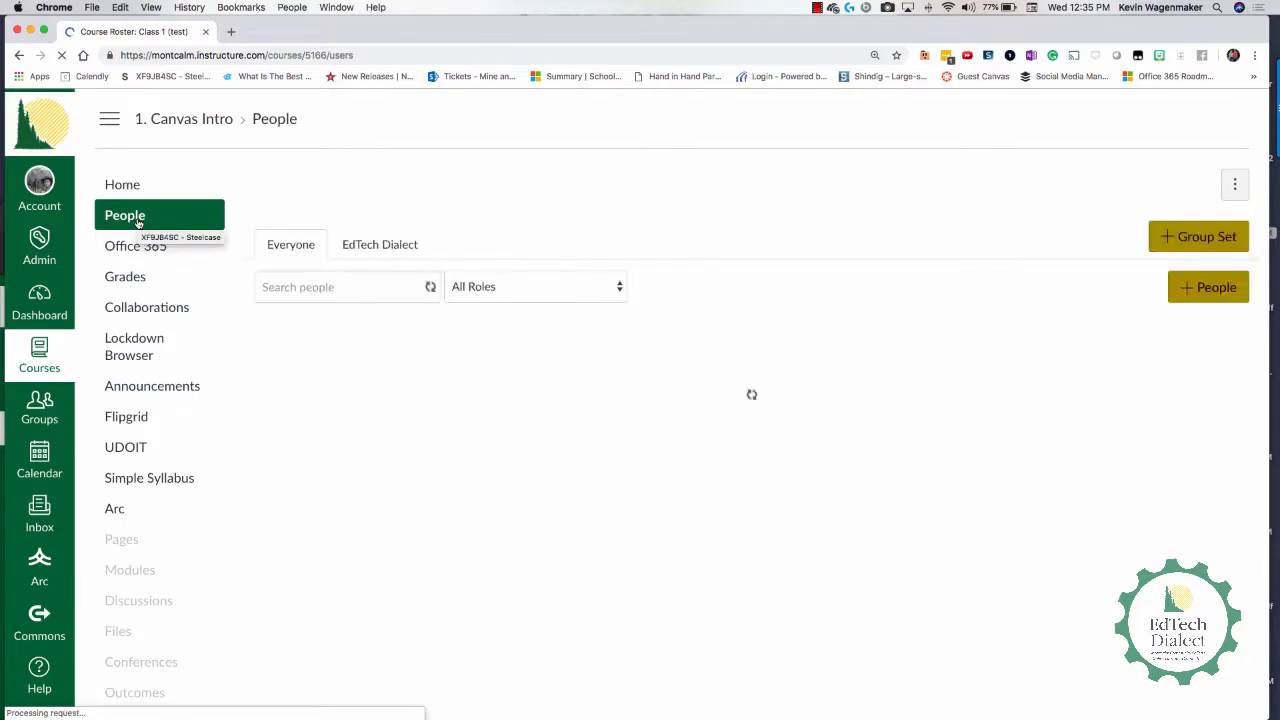
Switch to Firefox, show the course's groups as a student, and view and close the New Student Group form
key("super+Tab")
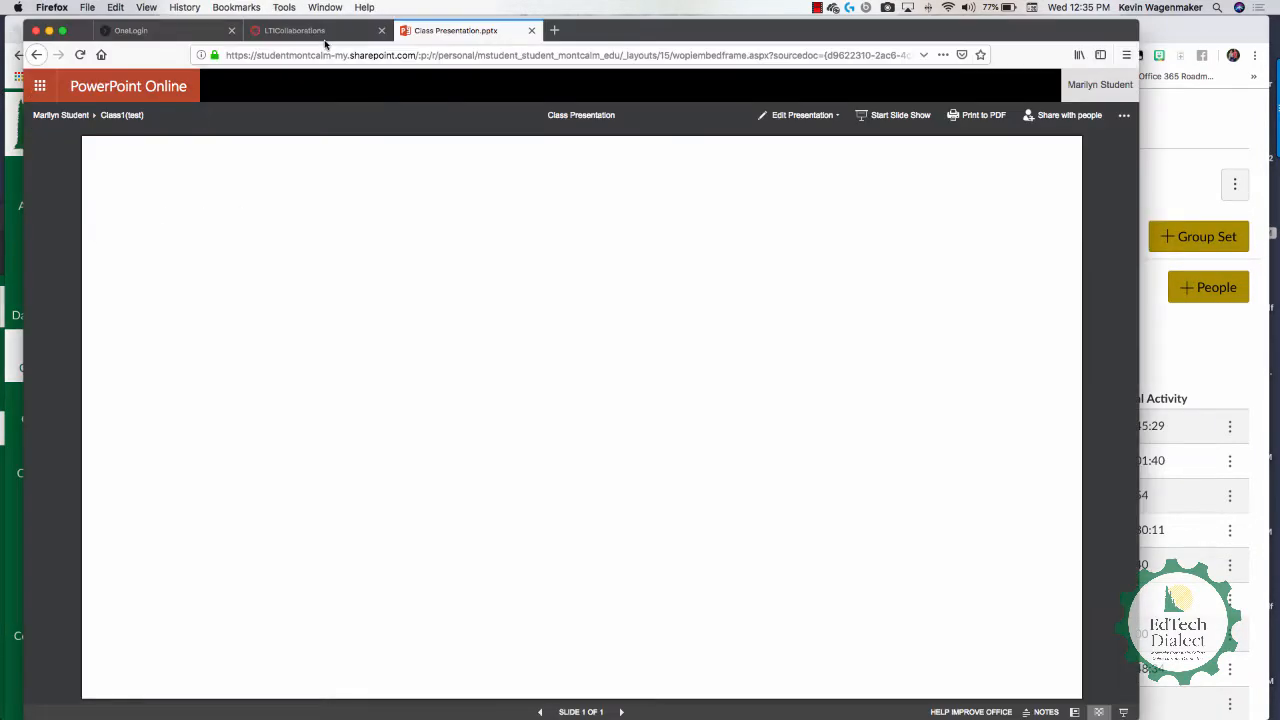
left_click(326, 36)
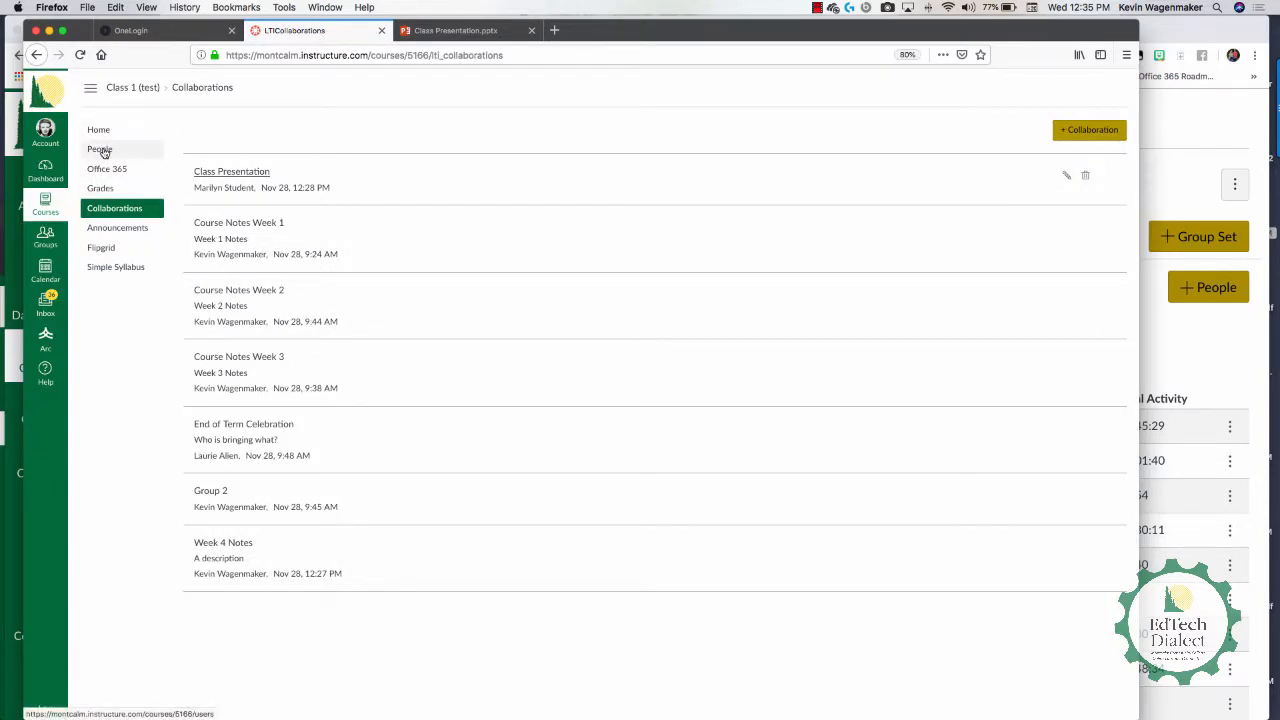
left_click(103, 152)
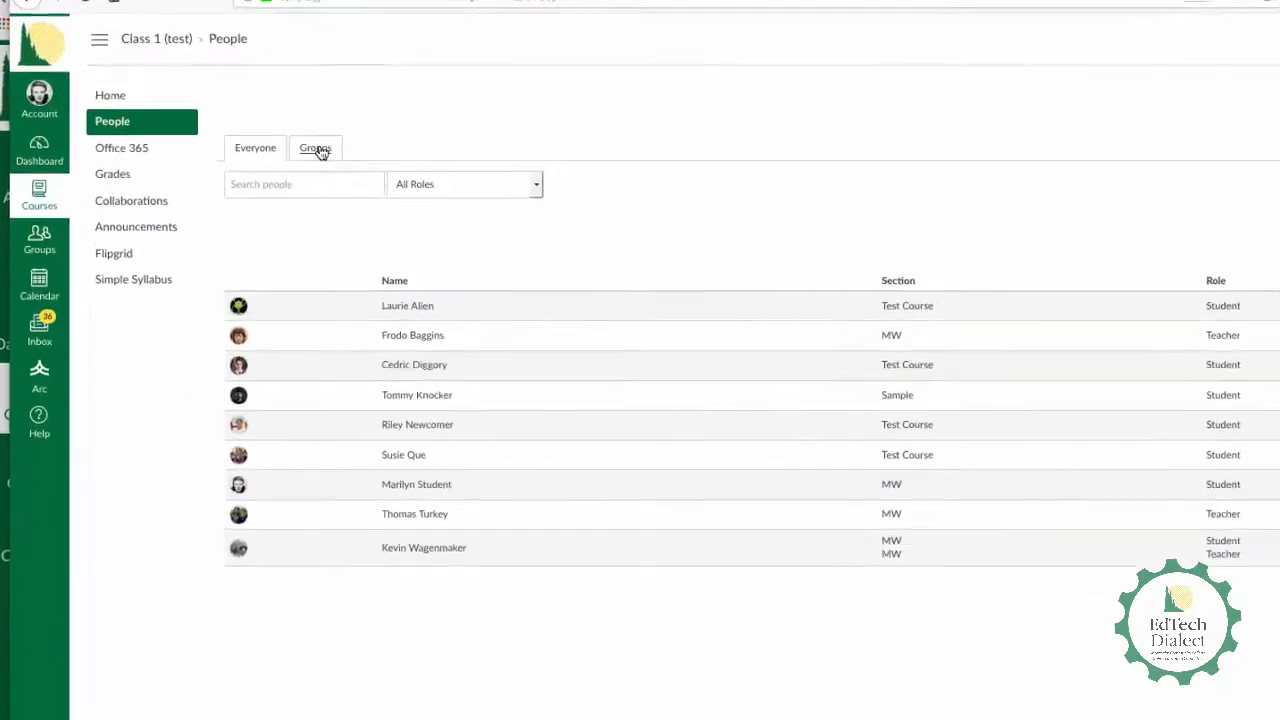
left_click(349, 140)
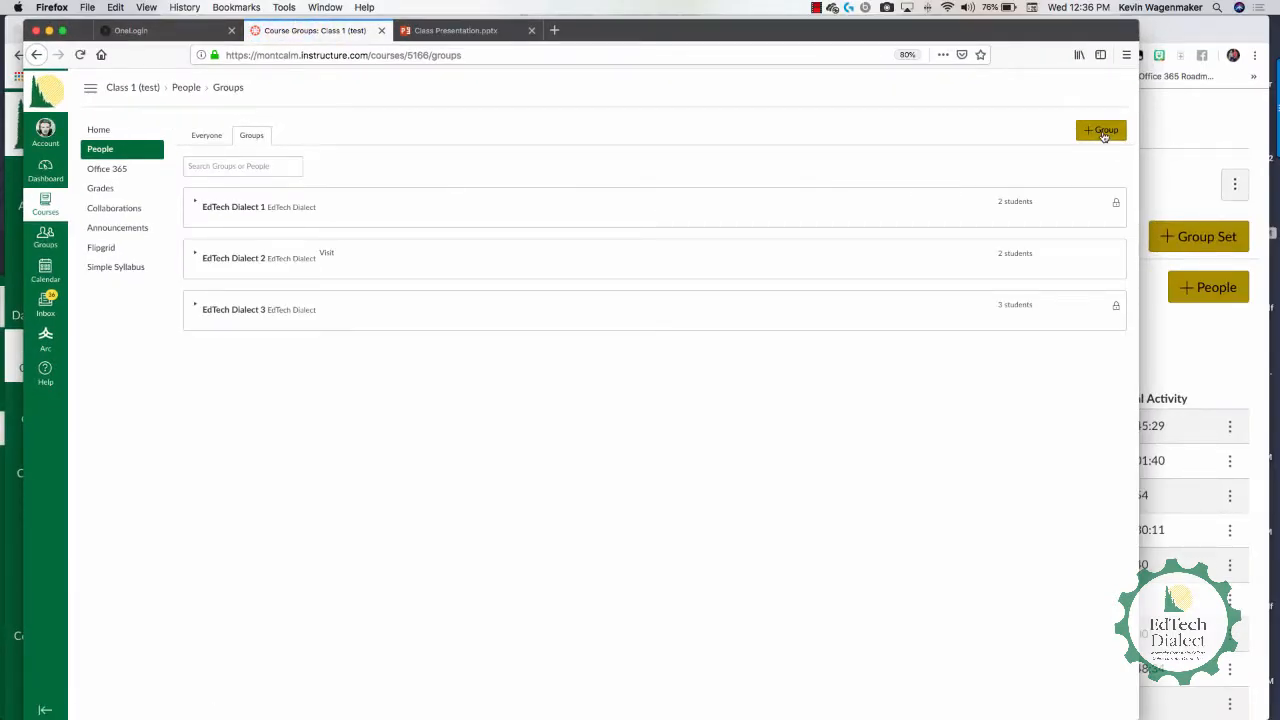
left_click(1102, 131)
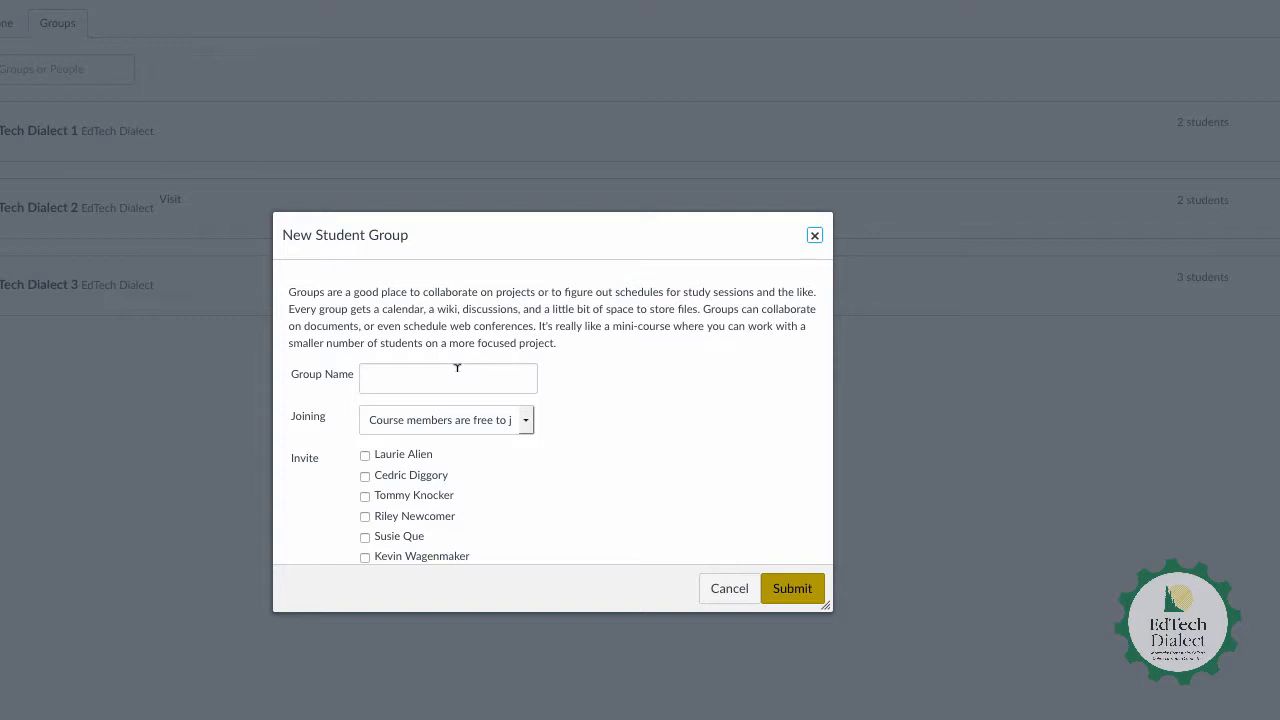
left_click(814, 235)
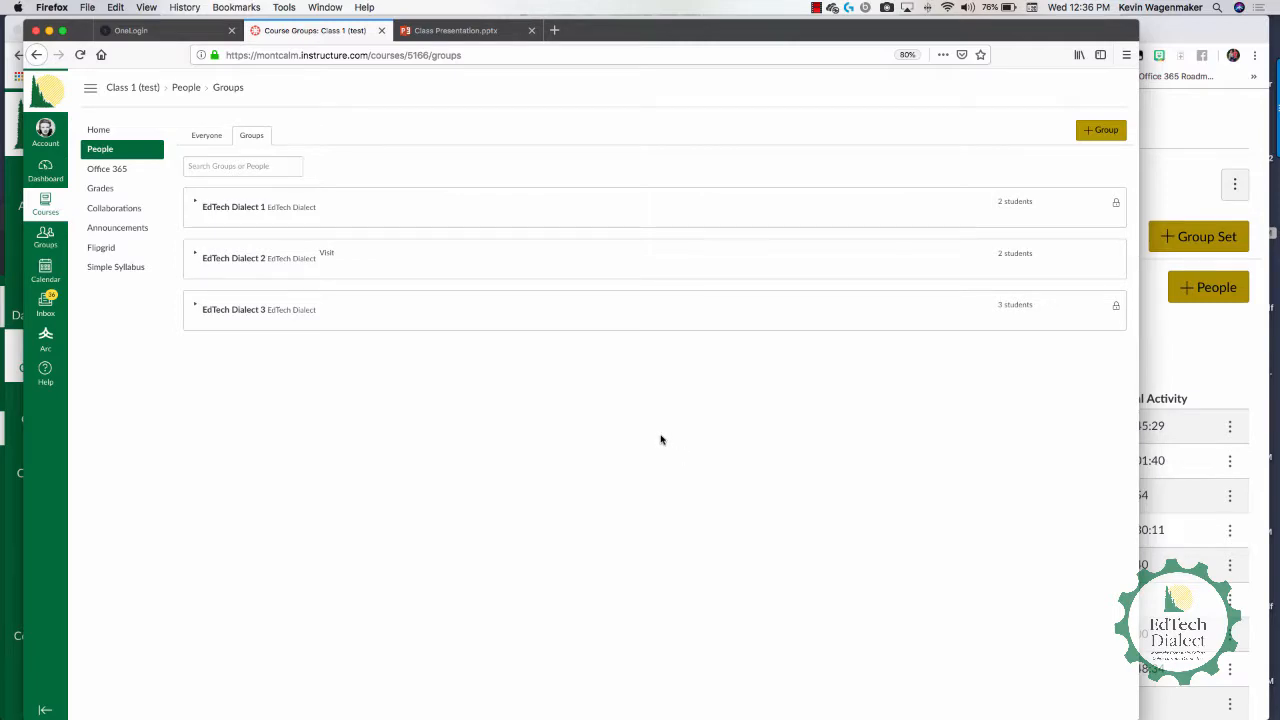
Switch back to Chrome and start a new group set named Project 1 on the instructor's People page
key("super+Tab")
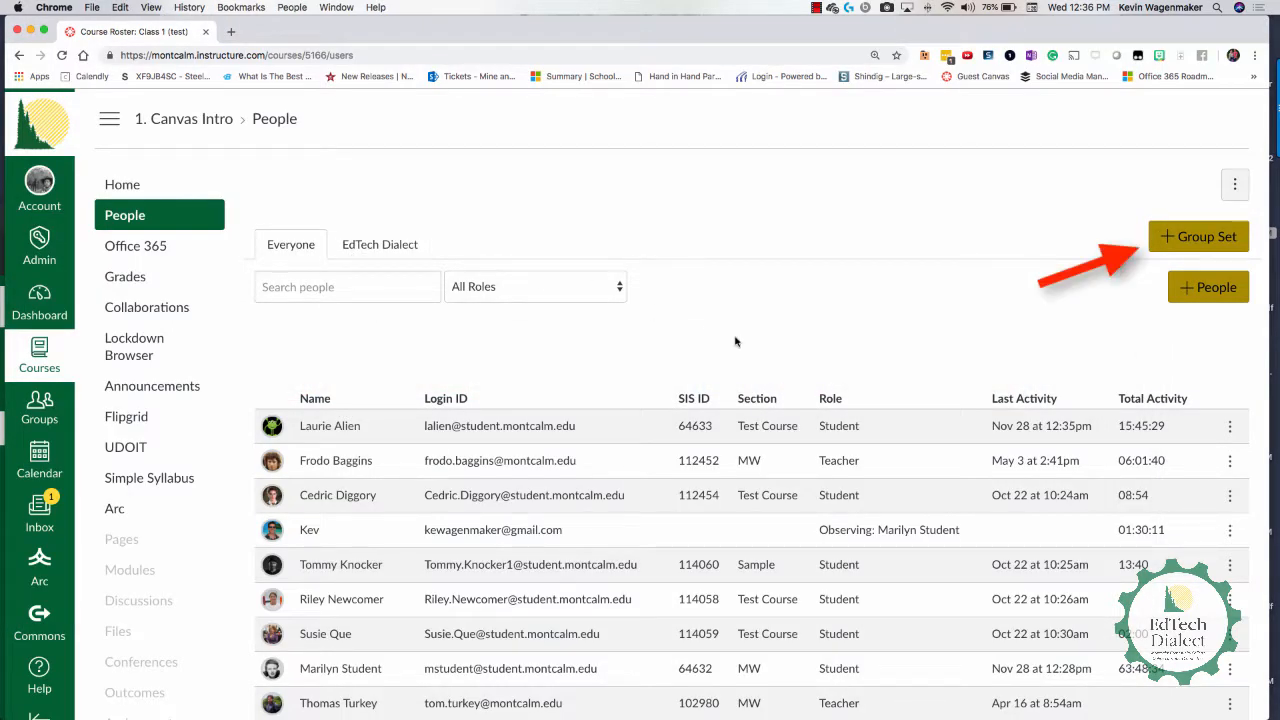
left_click(1181, 237)
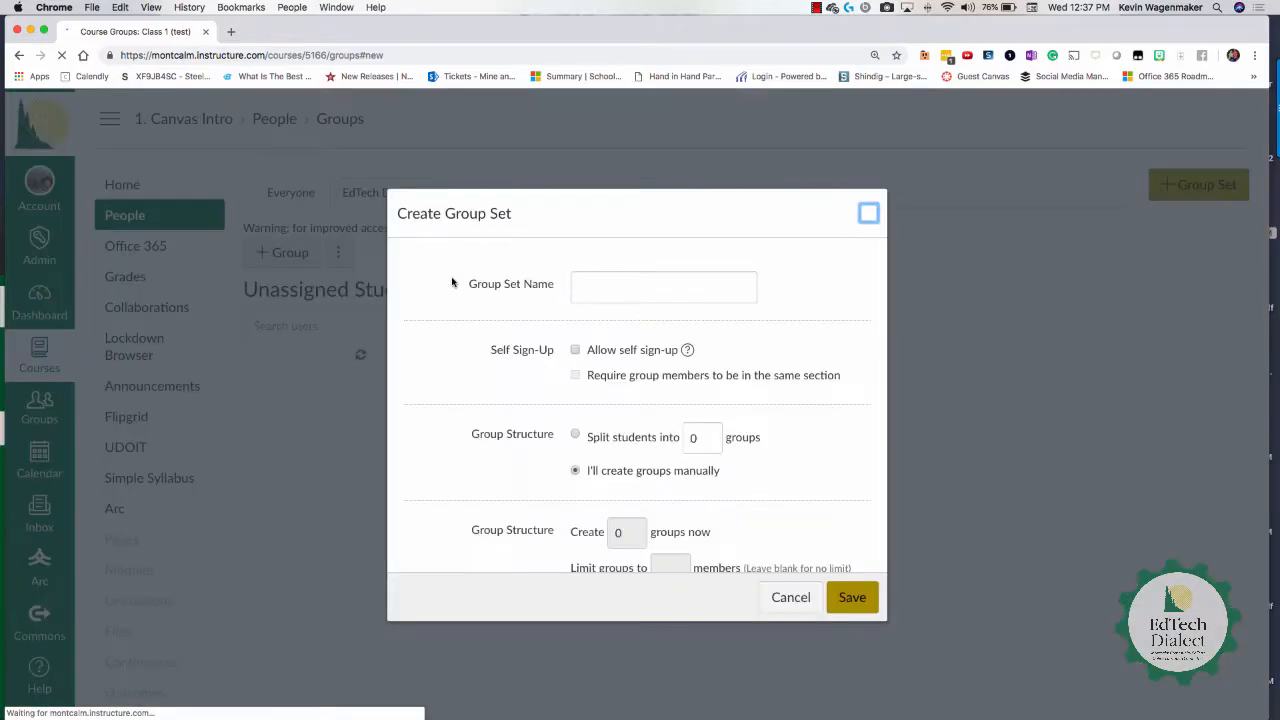
left_click(579, 286)
type("Proj")
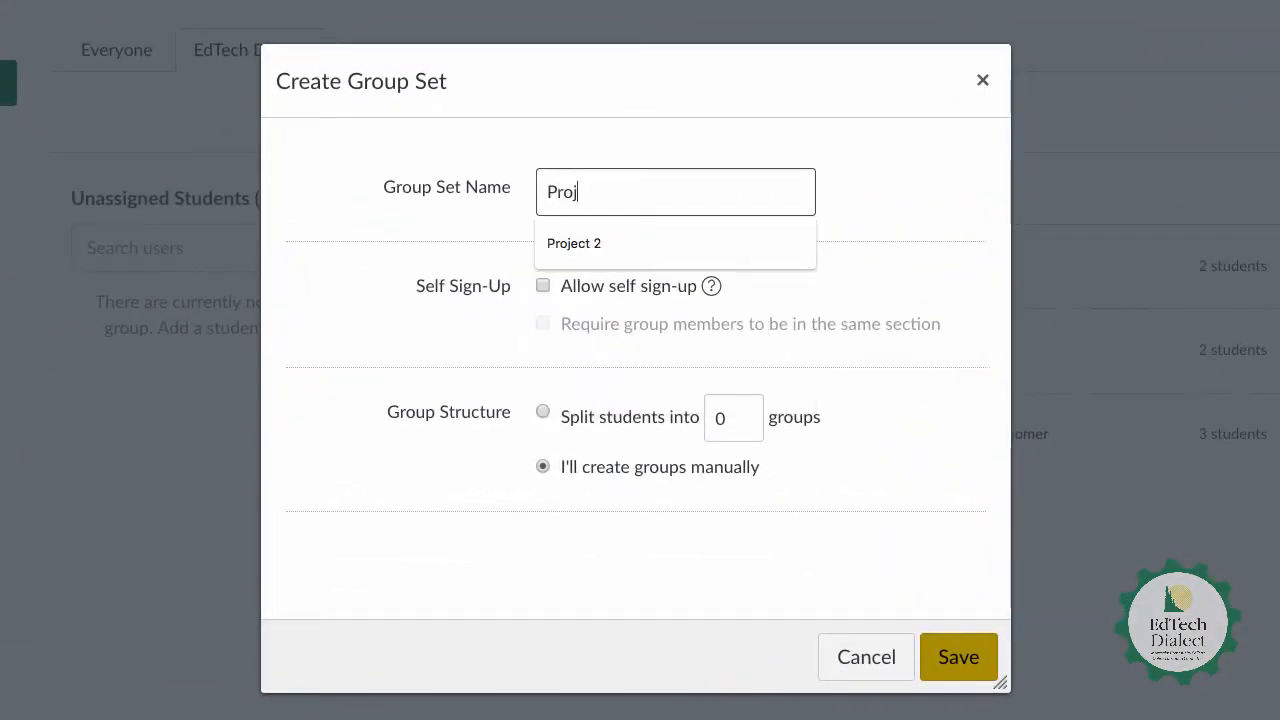
type("ect 1")
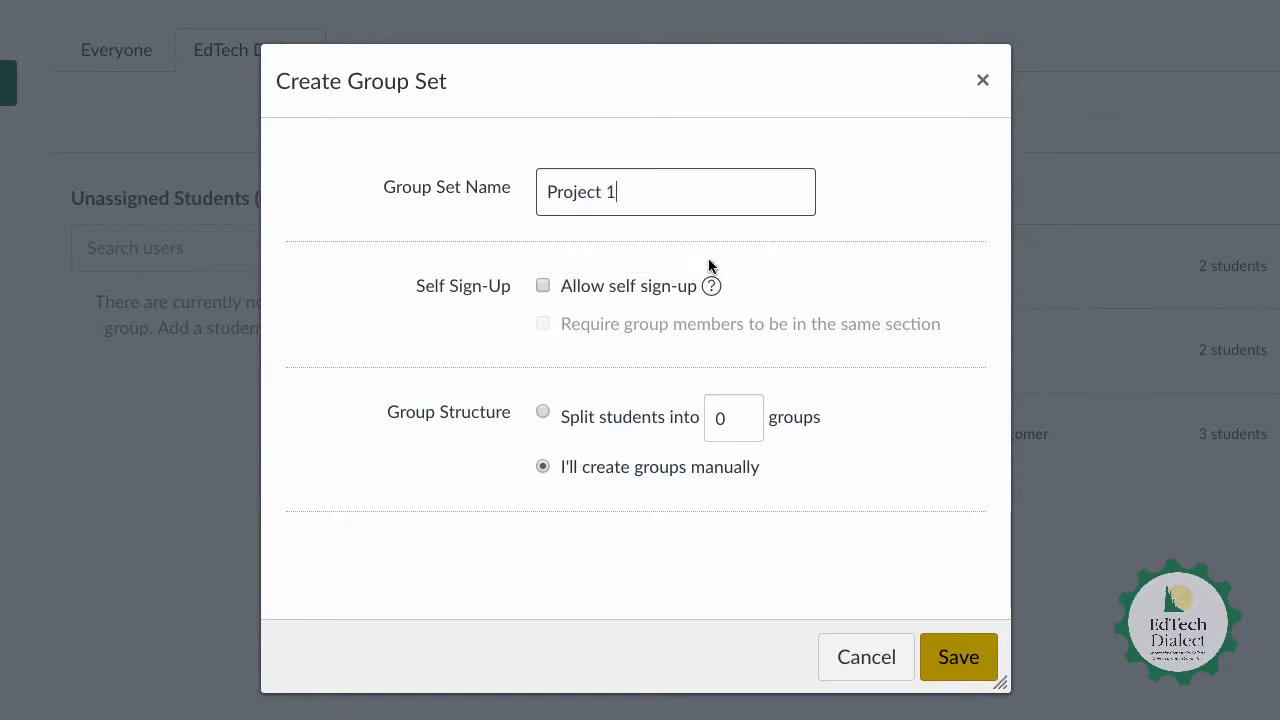
Try out allowing self sign-up and splitting students into 5 groups for the Project 1 group set
left_click(543, 287)
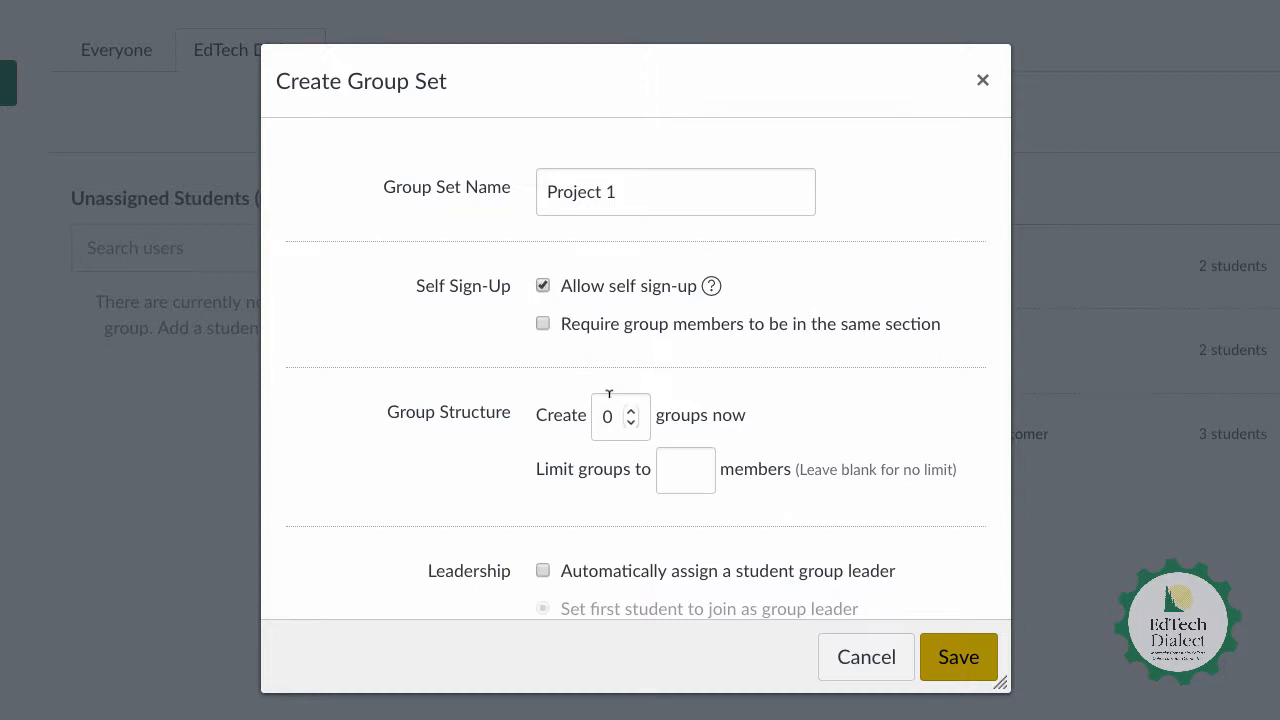
left_click(544, 288)
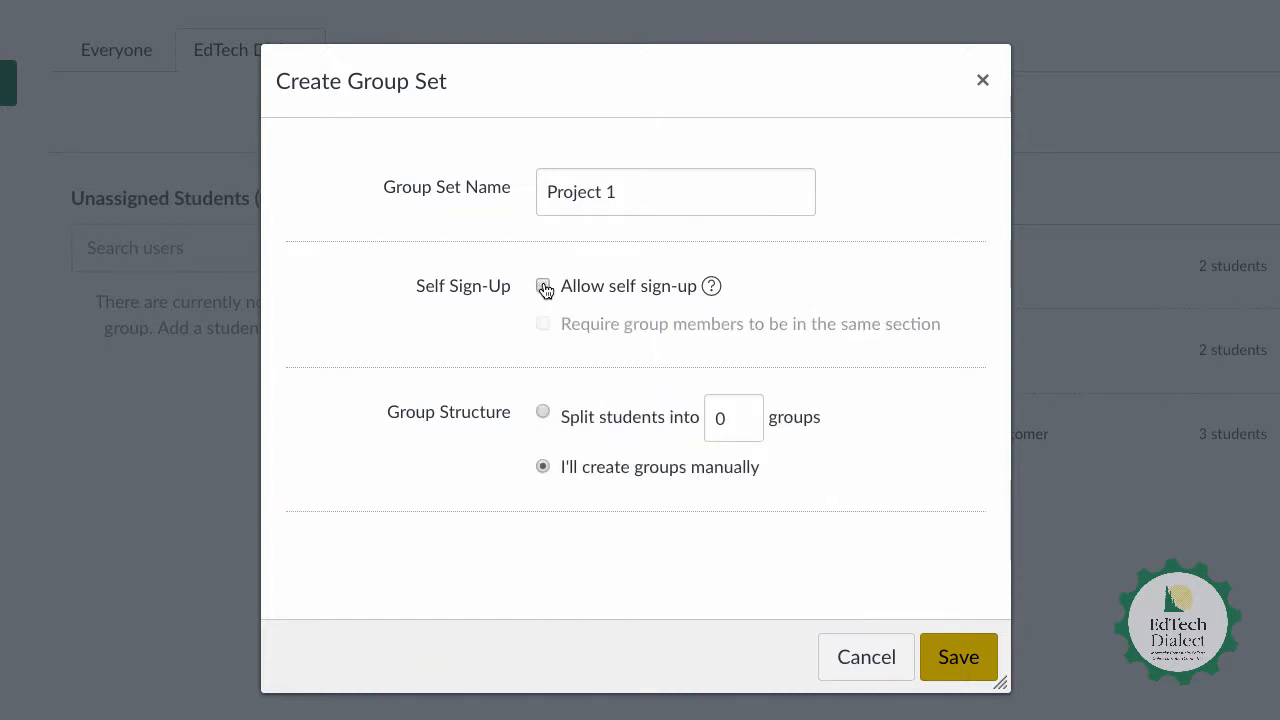
left_click(543, 415)
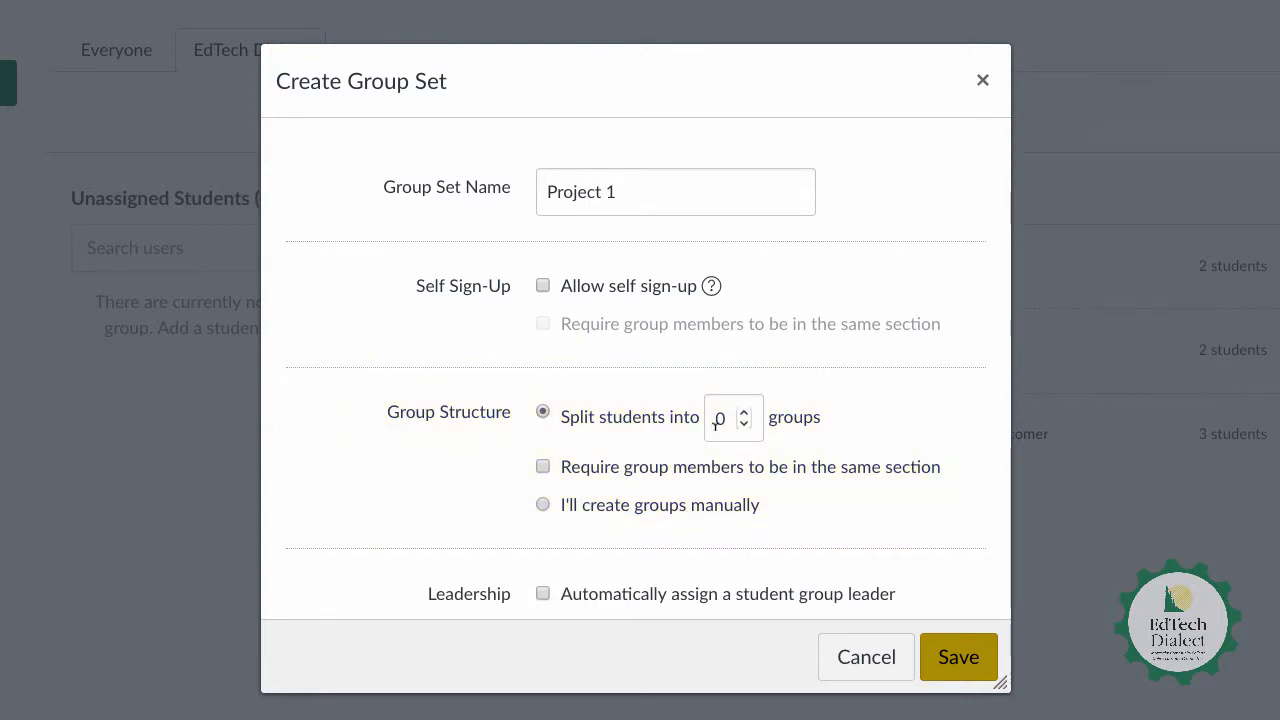
left_click(740, 413)
left_click(740, 413)
left_click(740, 413)
left_click(743, 418)
left_click(743, 418)
Choose to create the groups manually and save the Project 1 group set
left_click(542, 504)
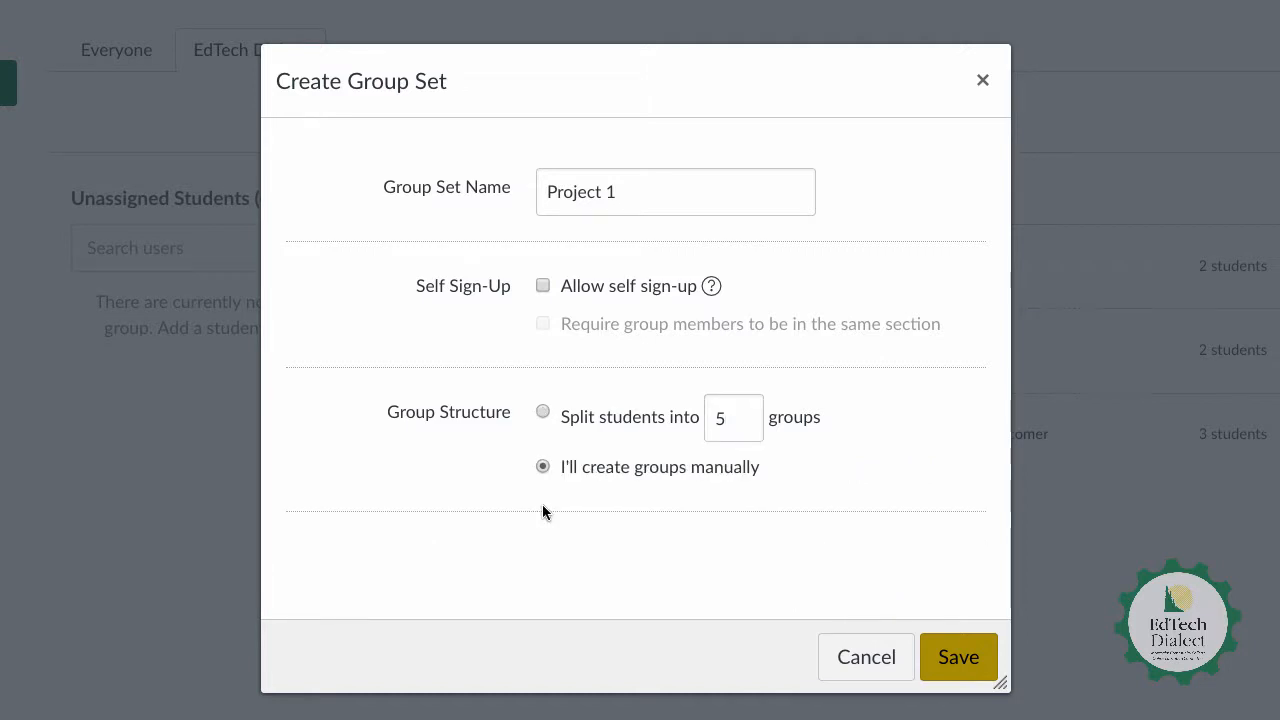
left_click(961, 662)
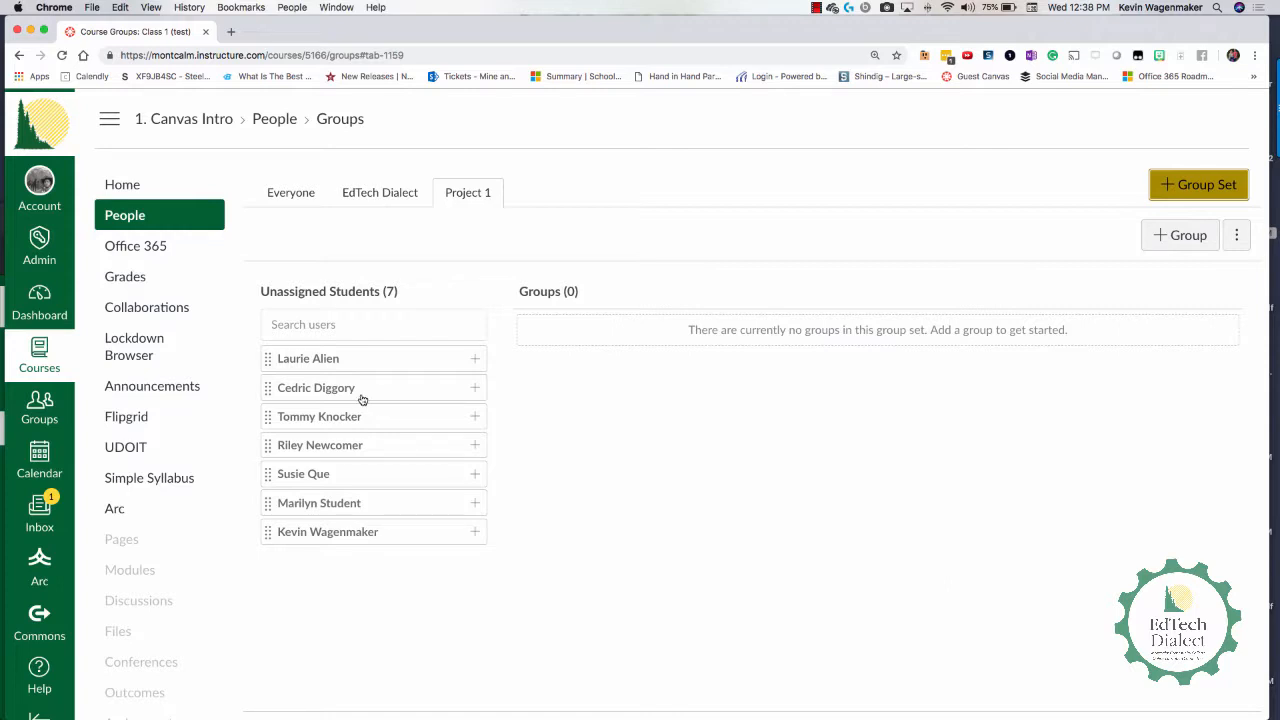
Add a group named Group 1 to the Project 1 group set without a member limit
left_click(1178, 237)
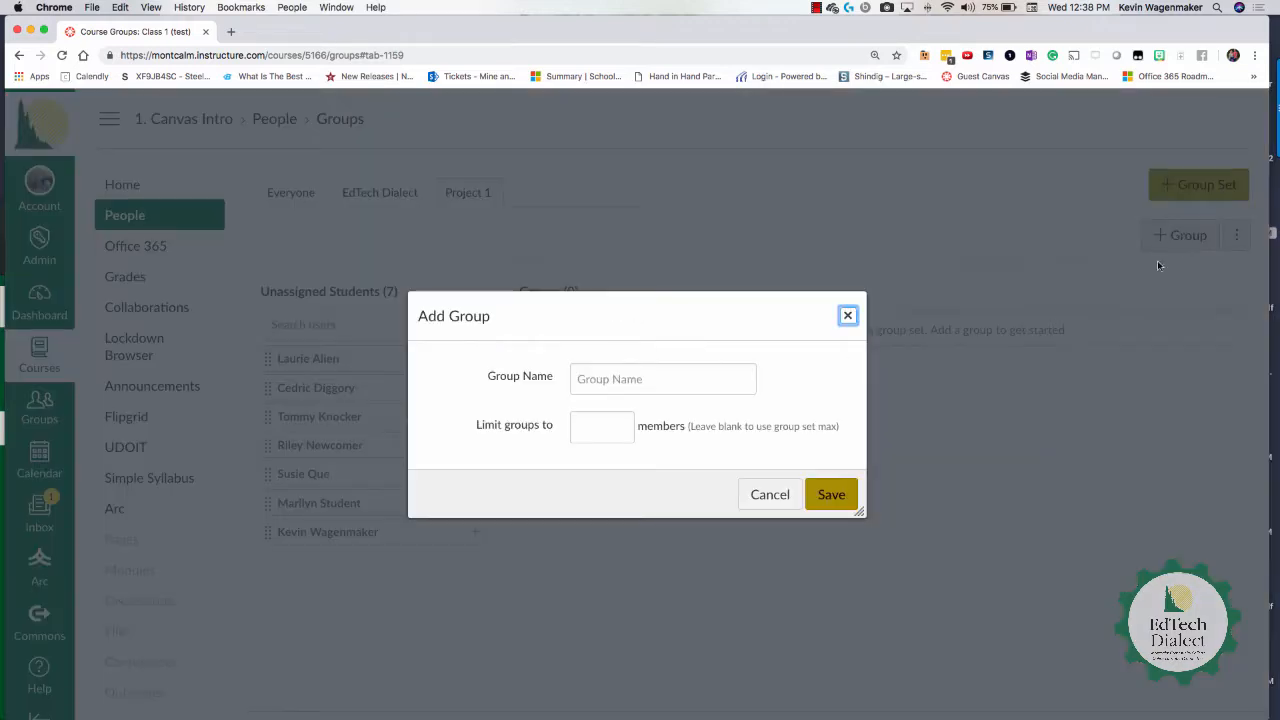
left_click(690, 378)
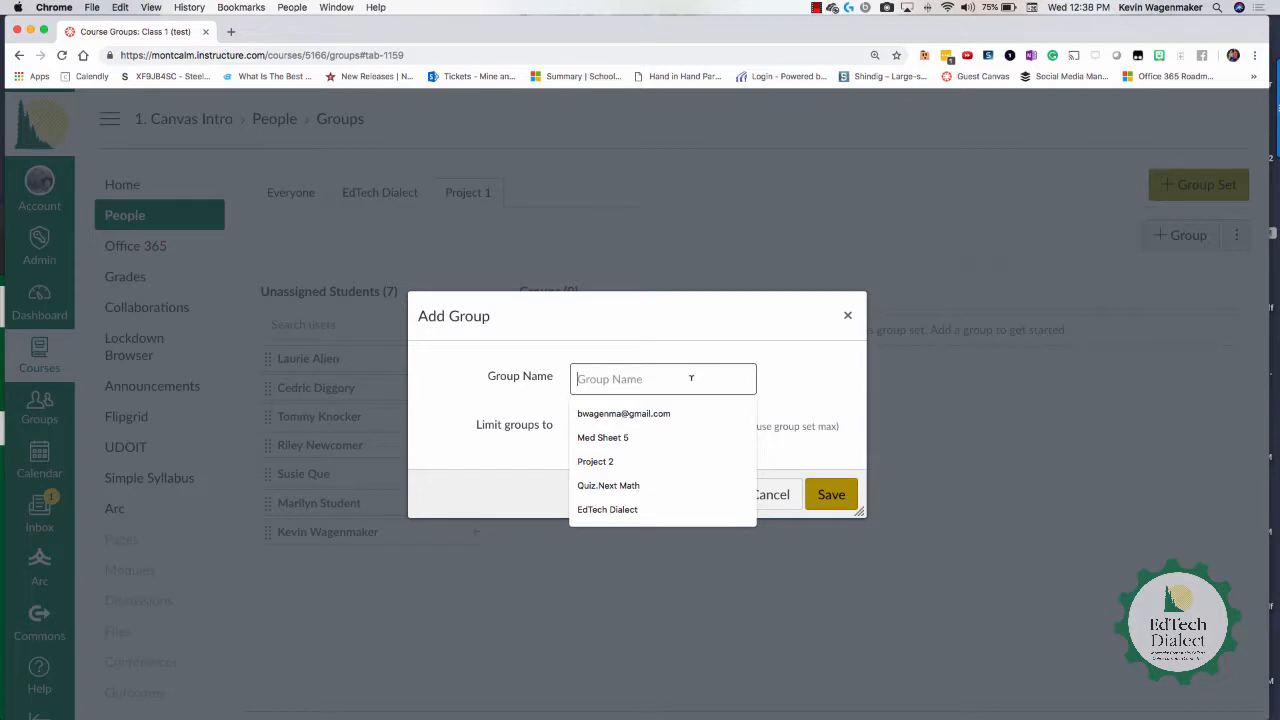
type("Group 1")
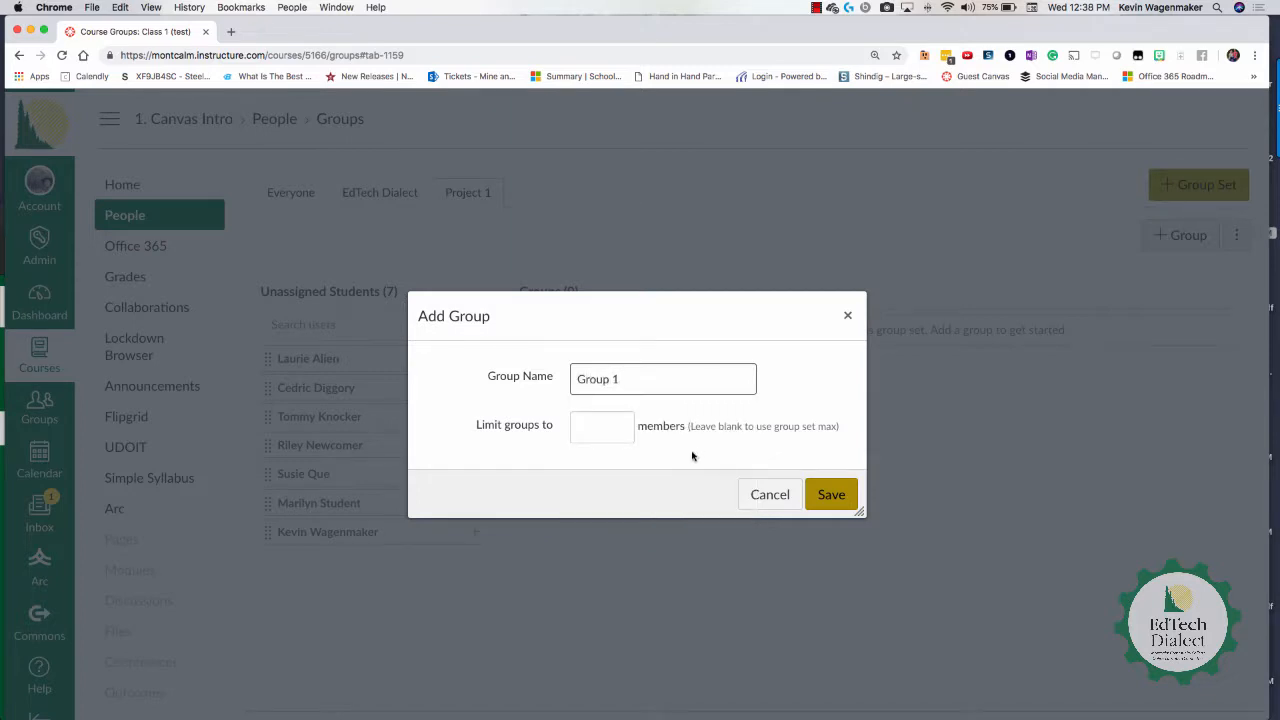
left_click(831, 494)
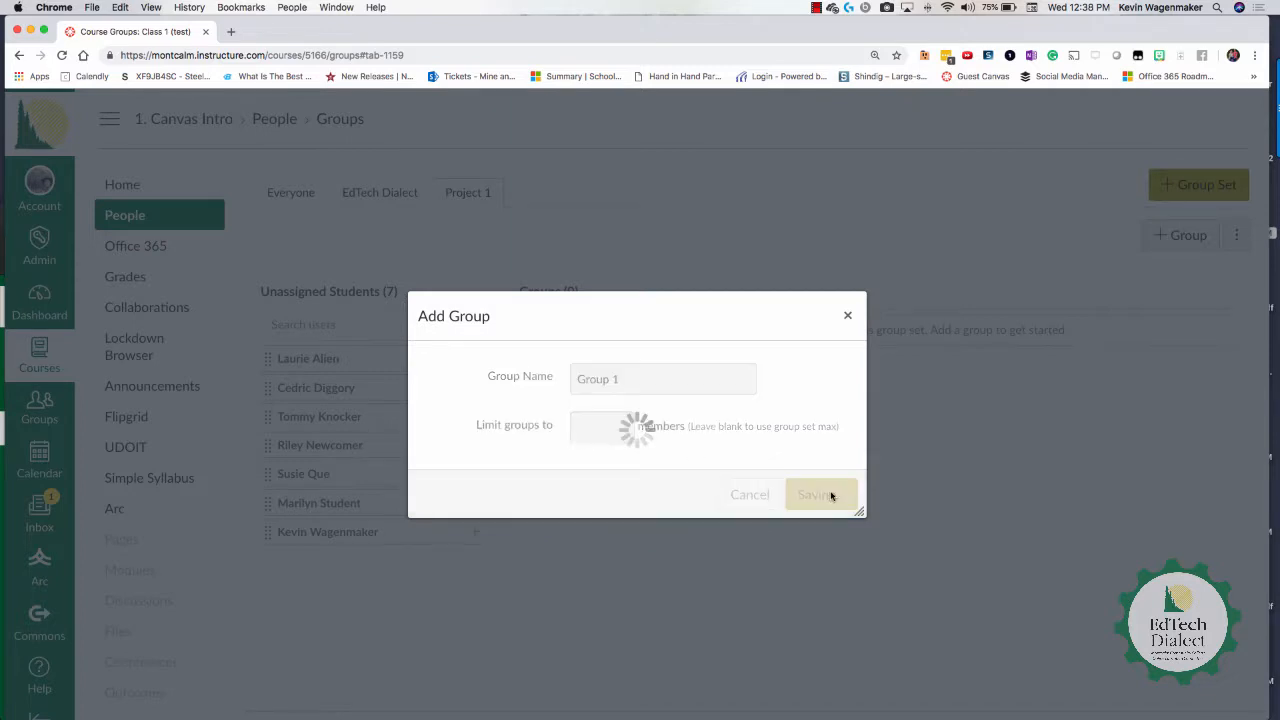
Add a second group named Group 2 to the Project 1 group set
left_click(1150, 240)
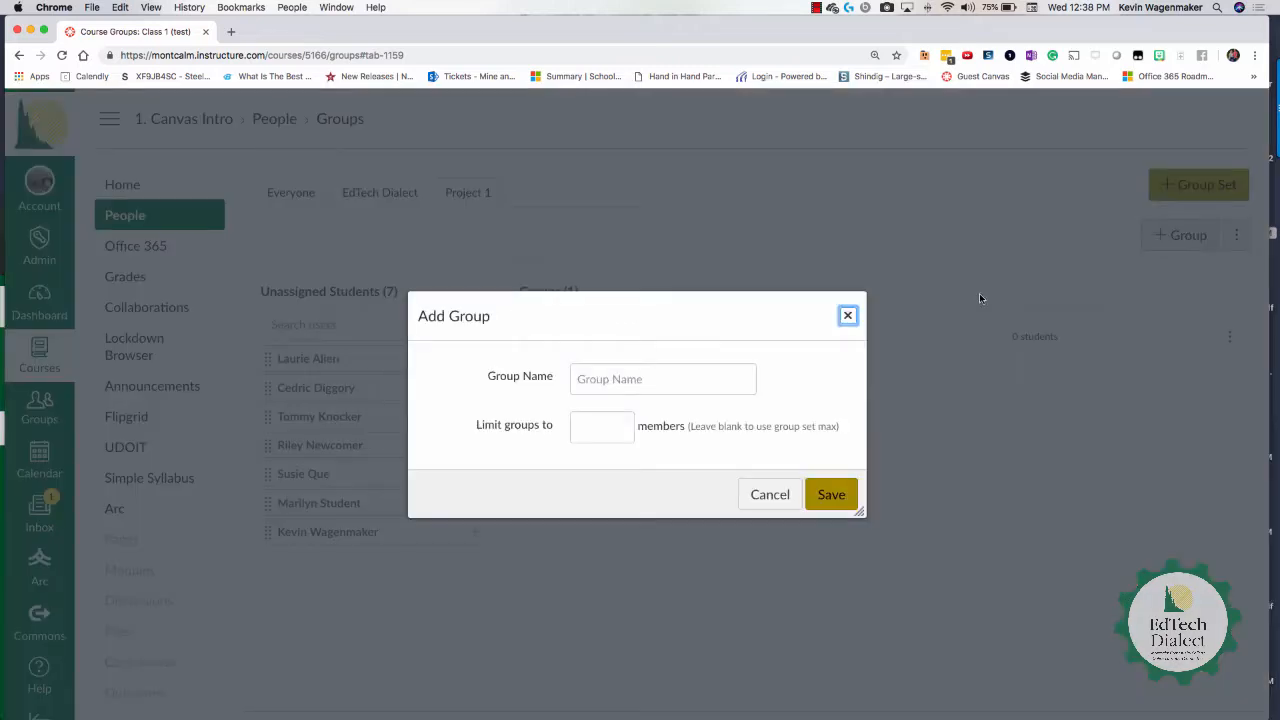
left_click(712, 370)
type("Groud")
key("BackSpace")
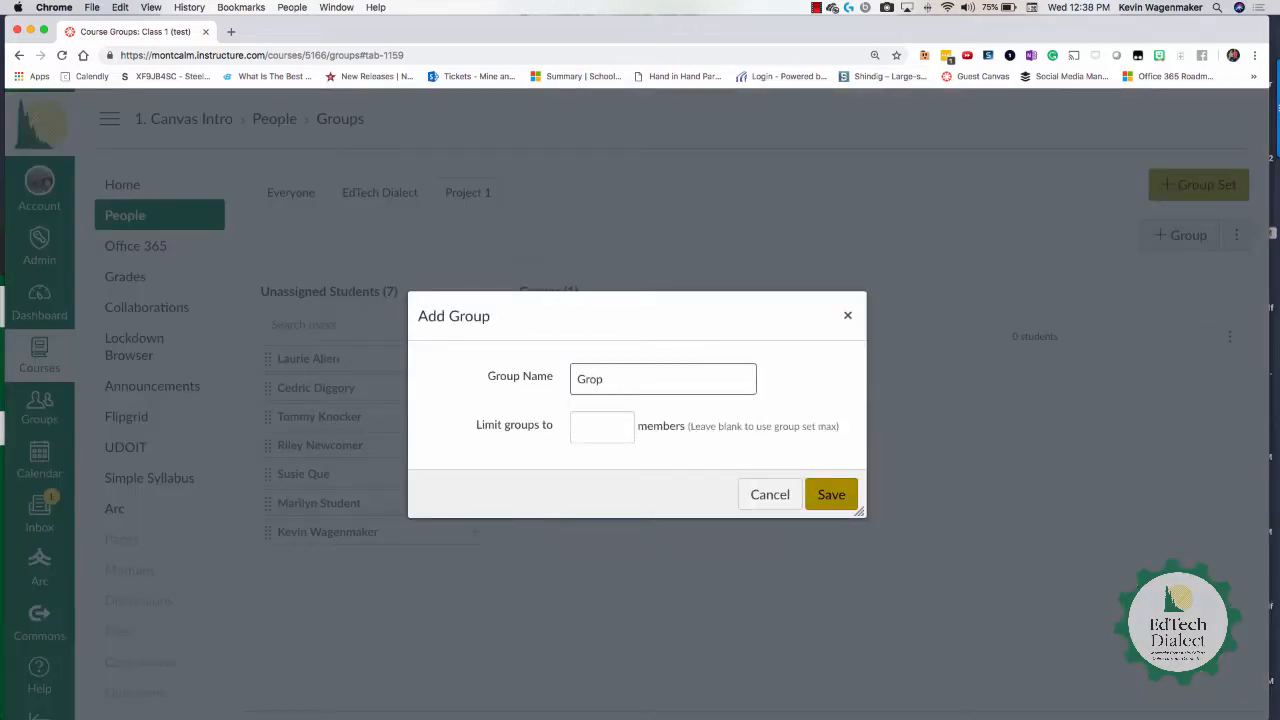
type("p 2")
key("Return")
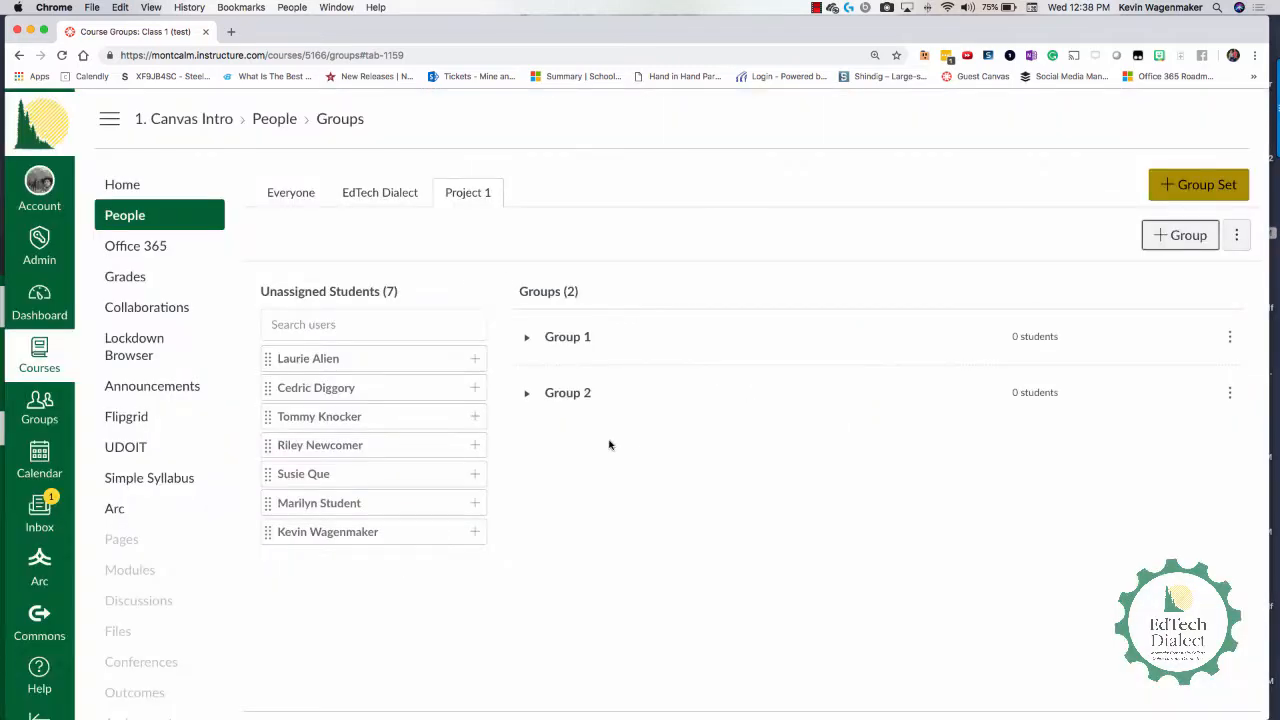
Assign all unassigned students to the groups, putting three in Group 1 and four in Group 2
left_click_drag(386, 360, 670, 340)
left_click_drag(397, 389, 587, 392)
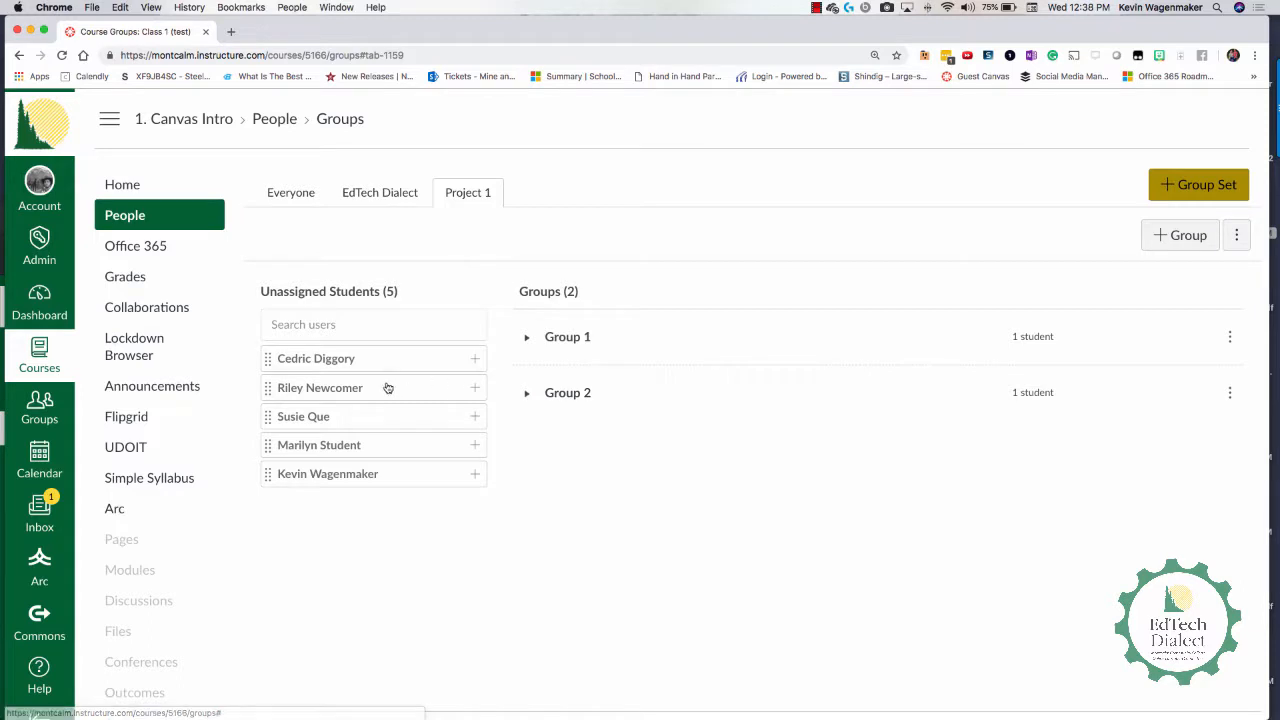
left_click_drag(389, 388, 614, 386)
left_click_drag(403, 362, 606, 357)
left_click_drag(386, 386, 628, 385)
left_click_drag(421, 372, 553, 338)
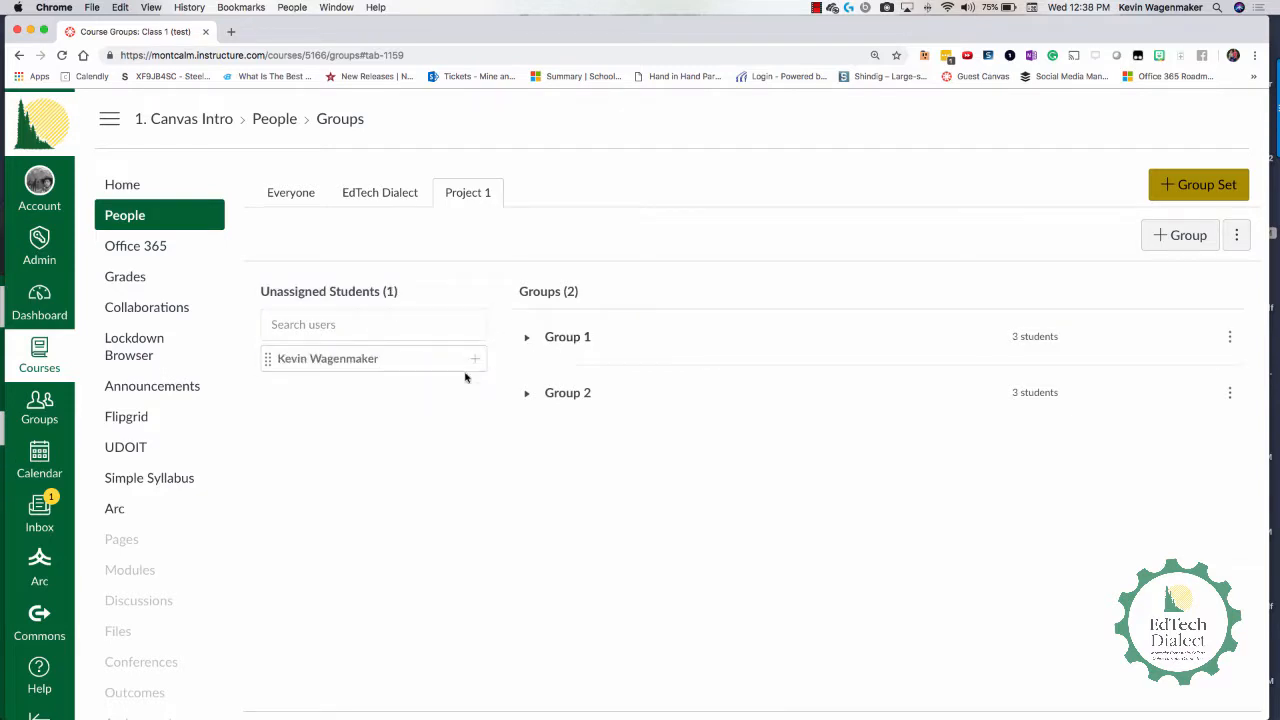
left_click_drag(397, 374, 541, 378)
left_click_drag(410, 364, 588, 390)
Expand both groups and swap the third member of Group 1 with the first member of Group 2
left_click(526, 337)
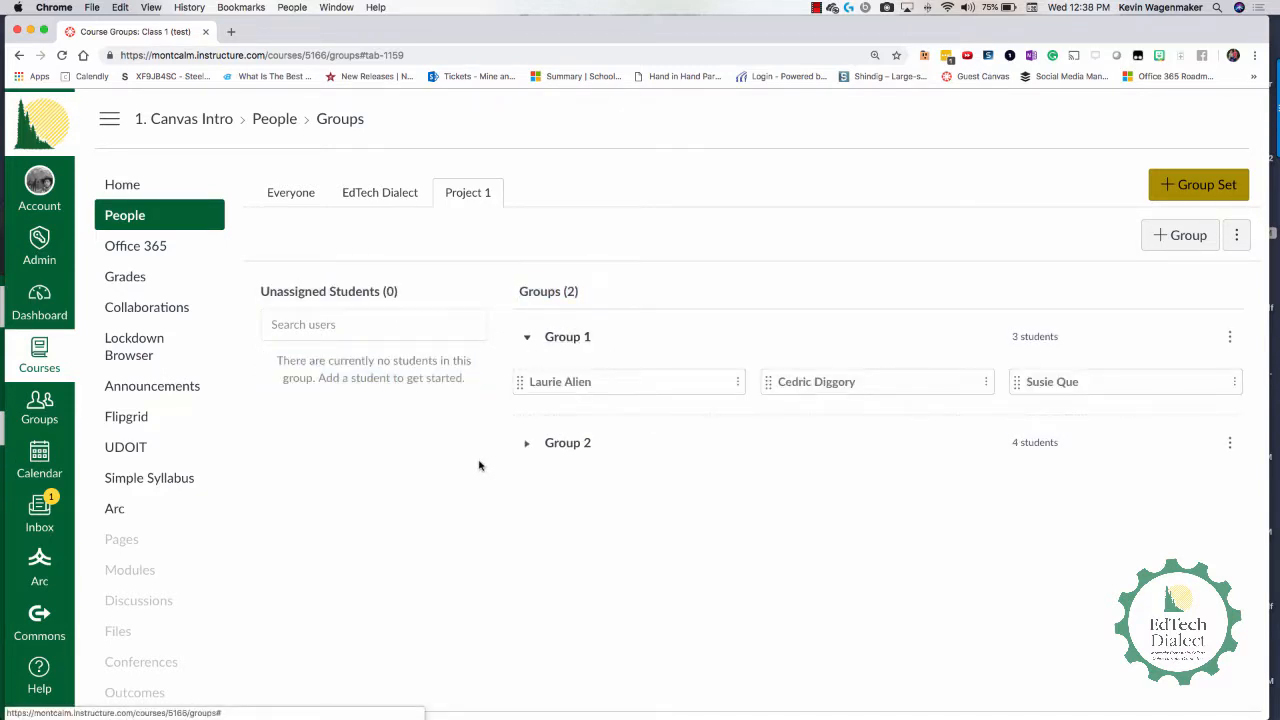
left_click(525, 443)
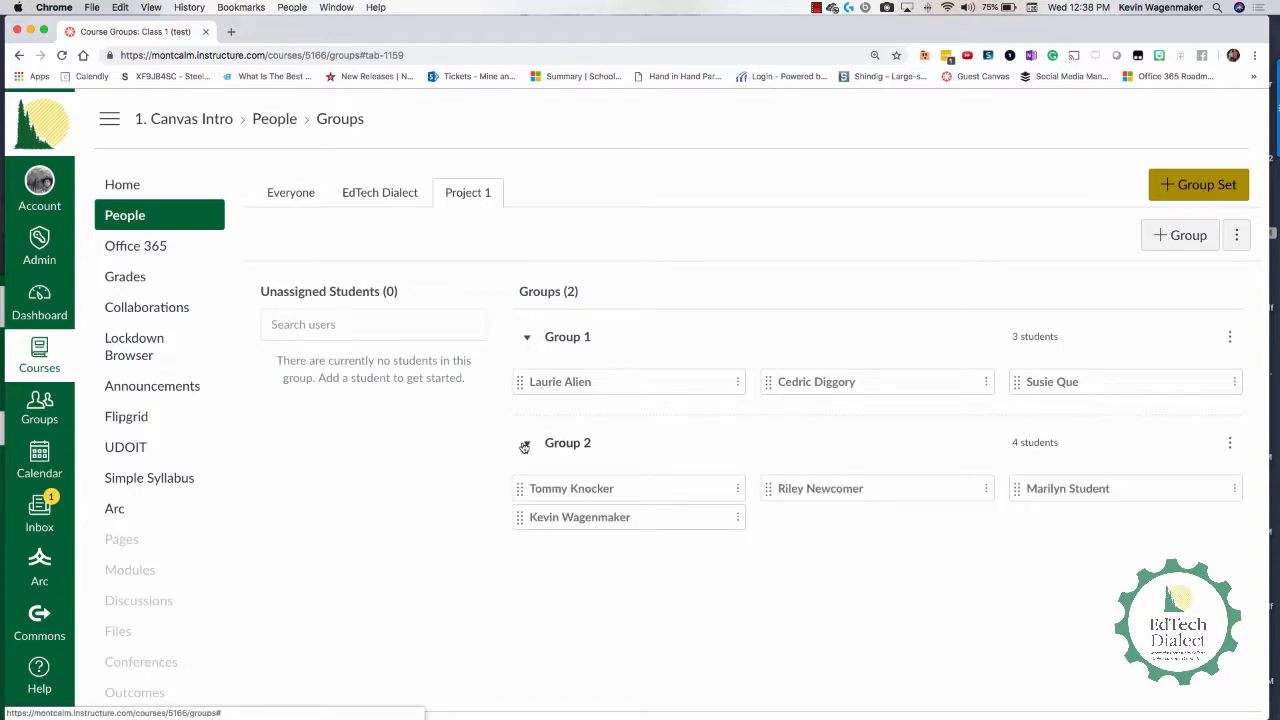
left_click(1237, 240)
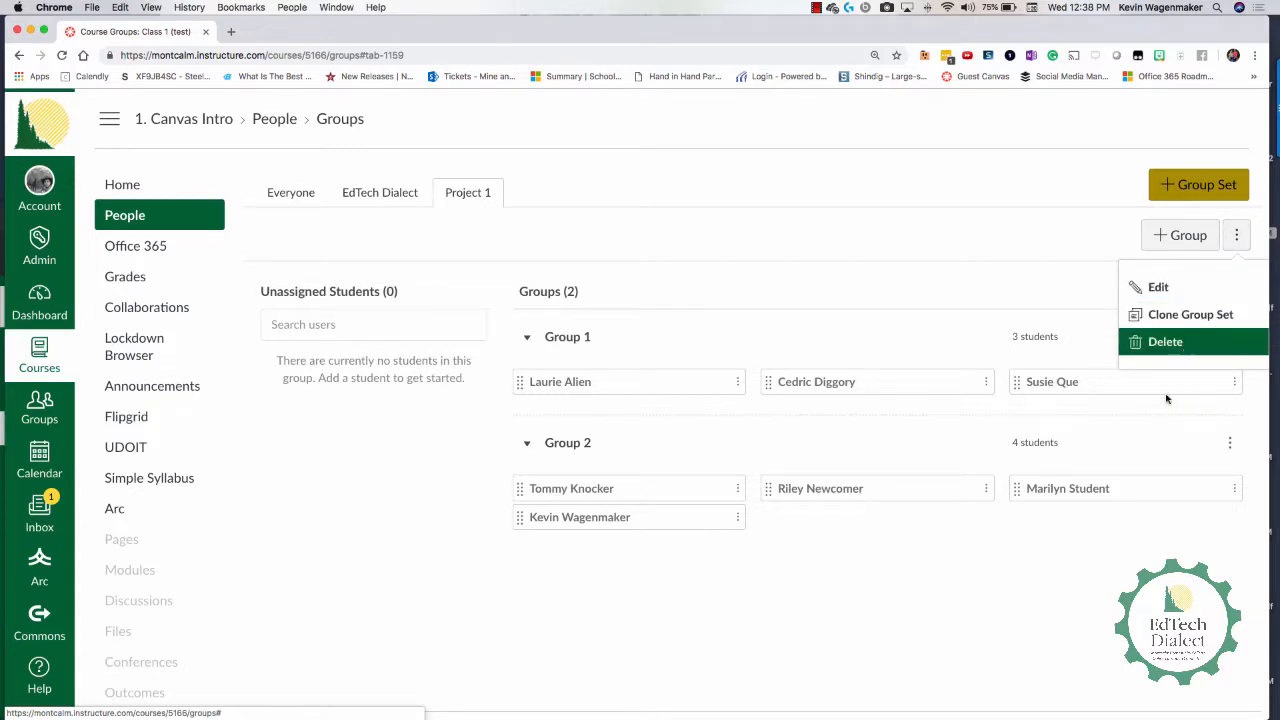
left_click(1104, 605)
left_click_drag(1109, 388, 1062, 489)
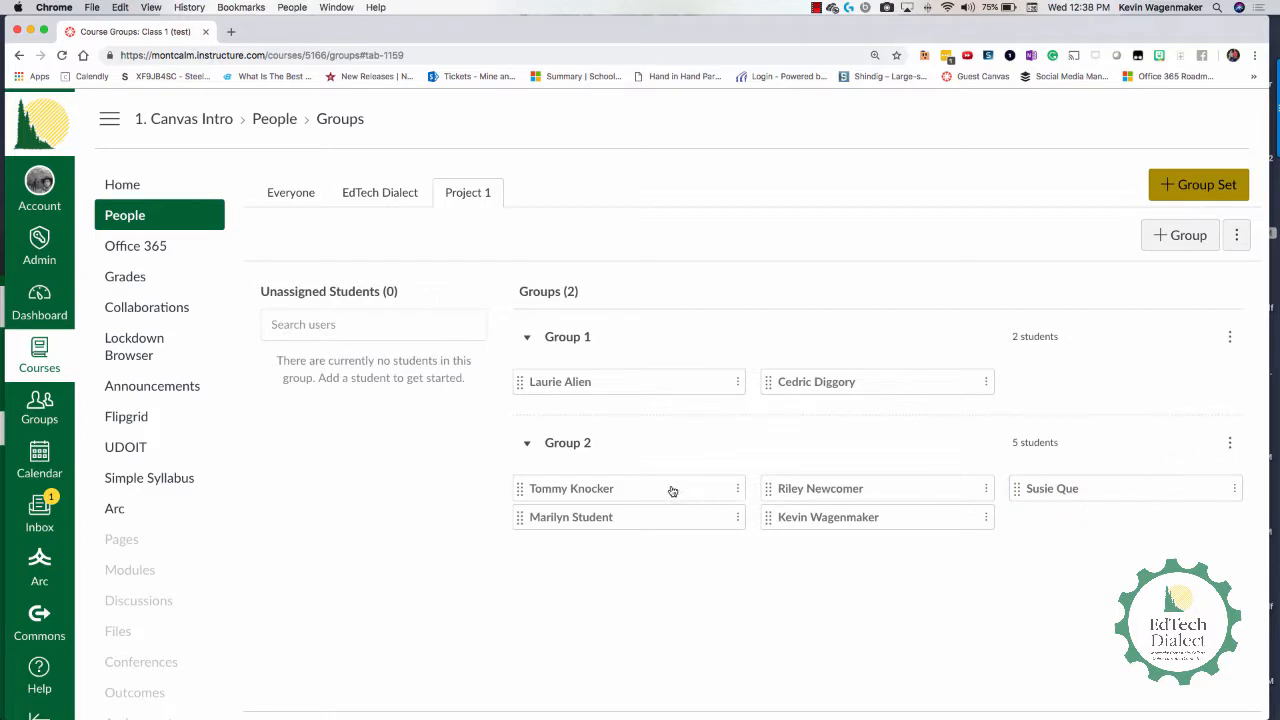
left_click_drag(673, 491, 923, 384)
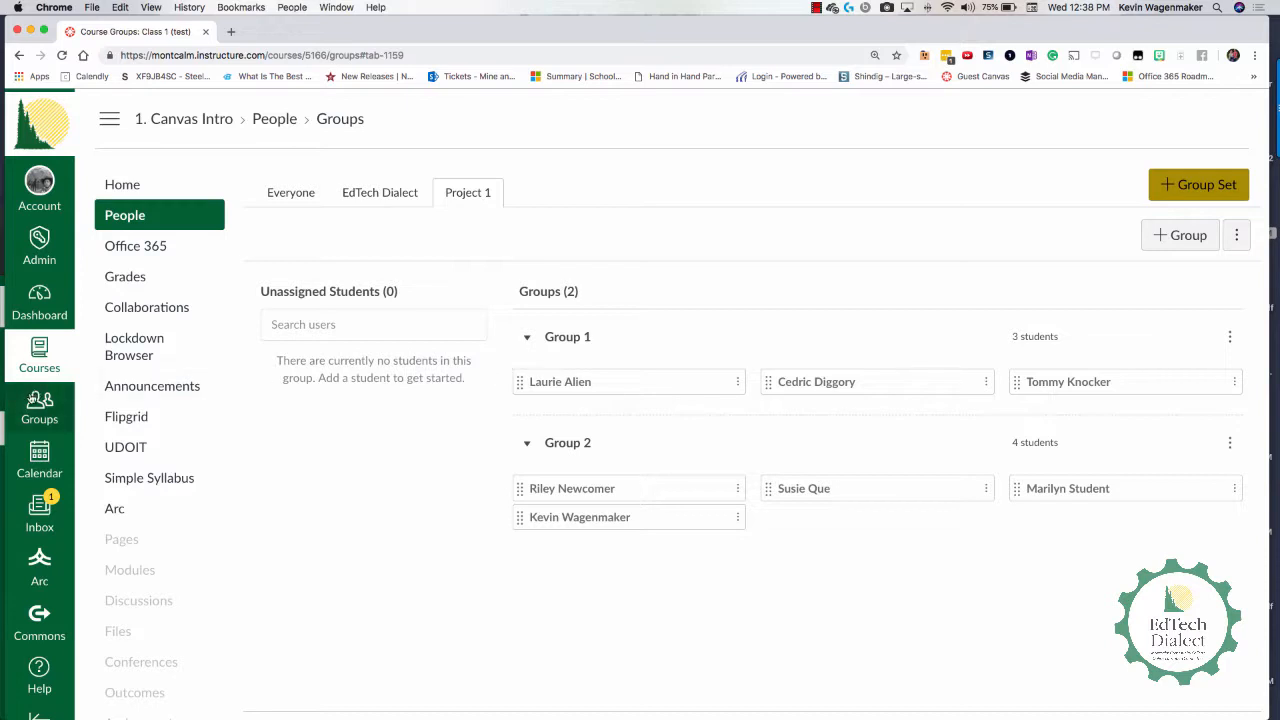
View the list of groups the instructor's own account belongs to and close it
left_click(38, 410)
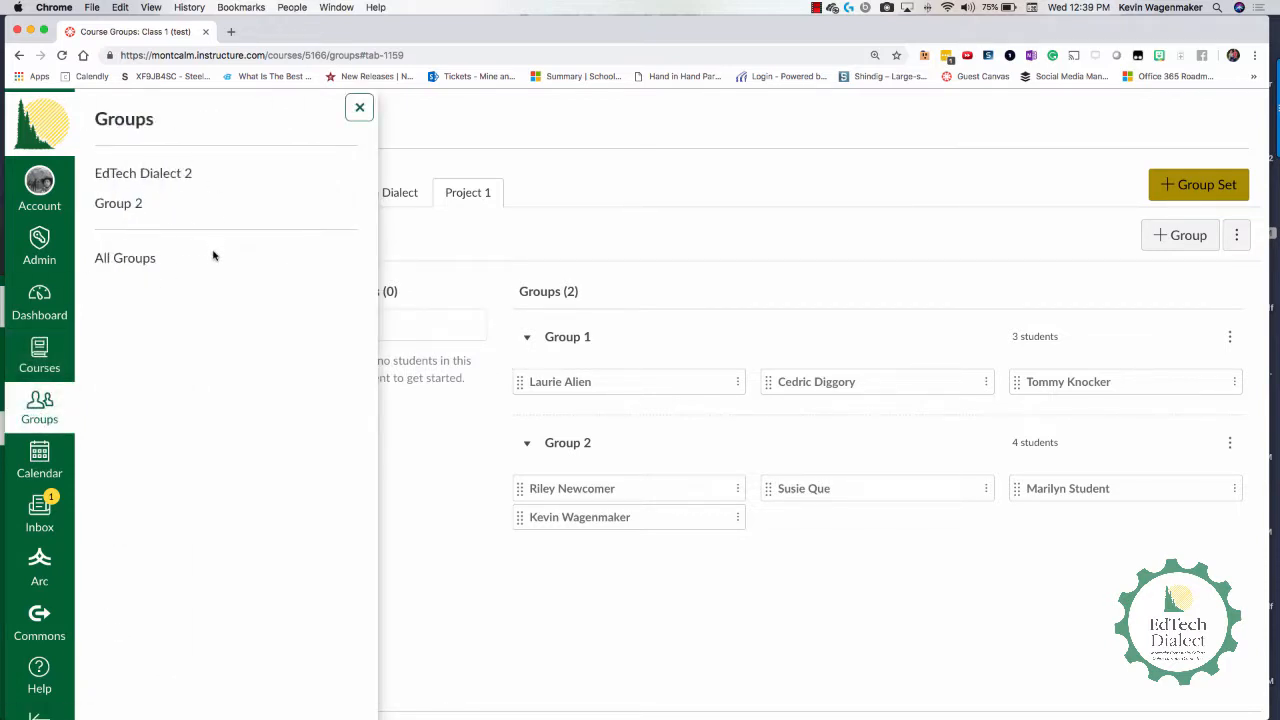
left_click(960, 223)
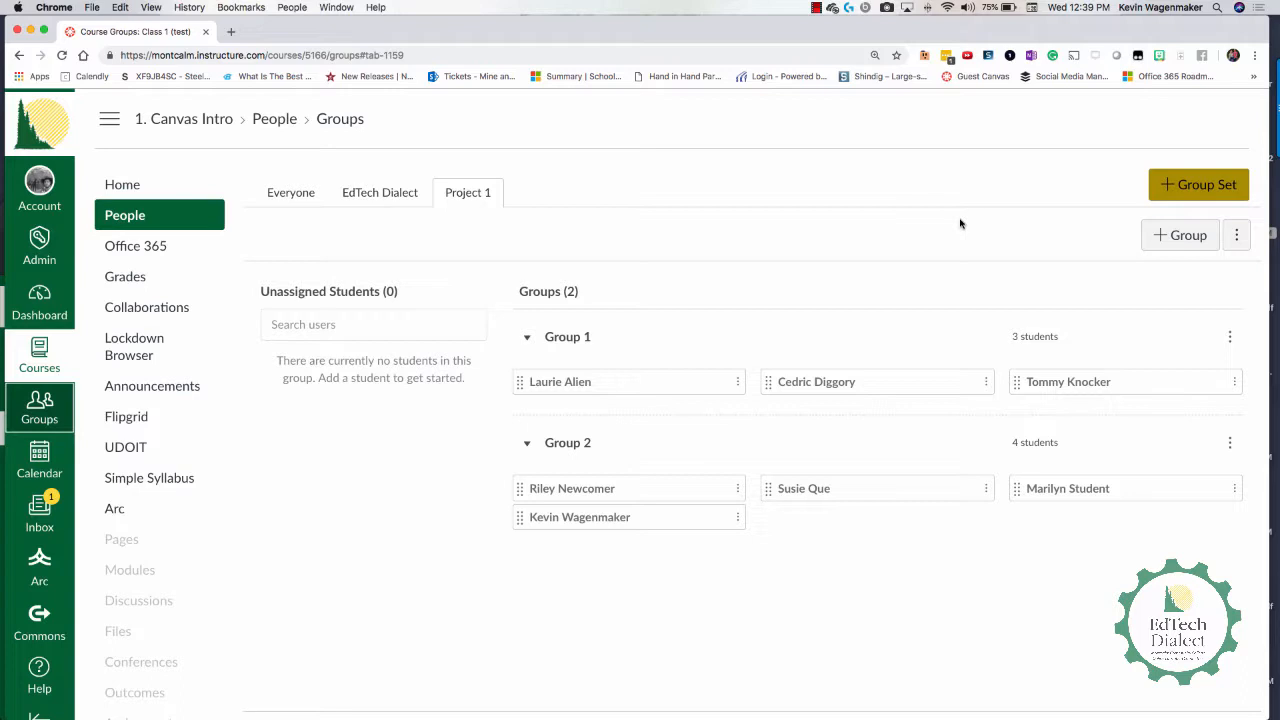
key("super+Tab")
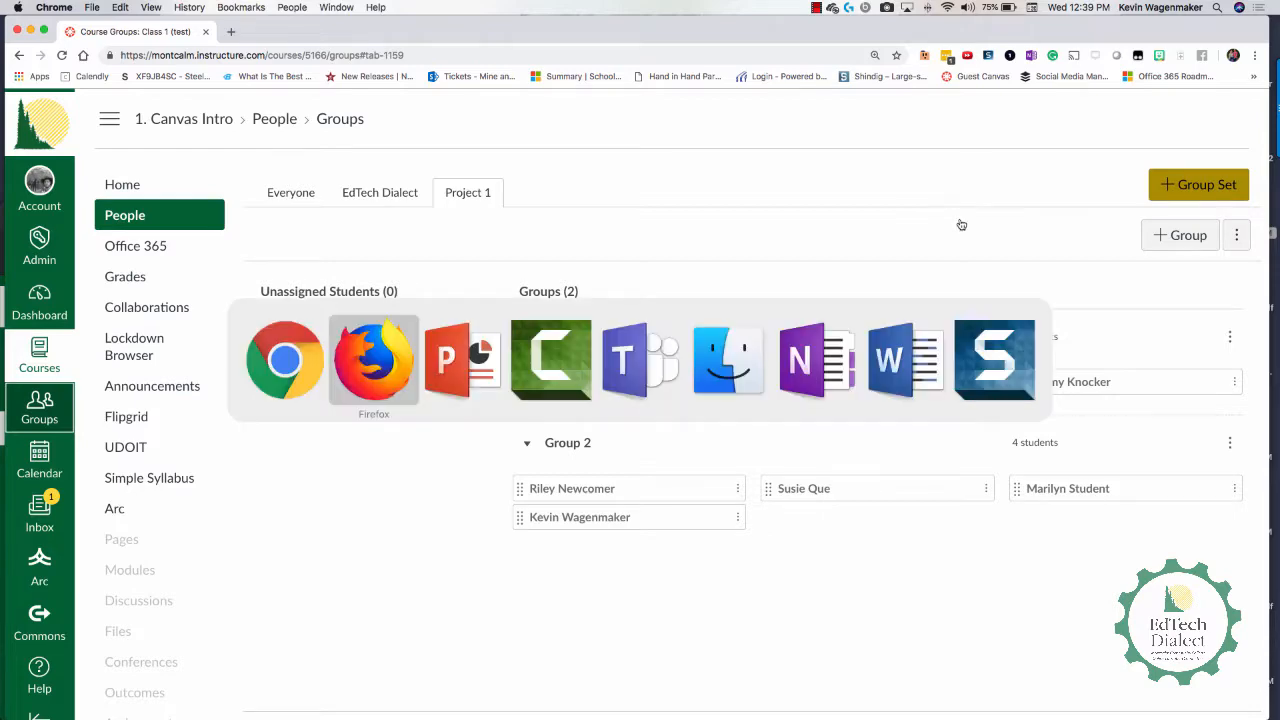
key("super+Tab")
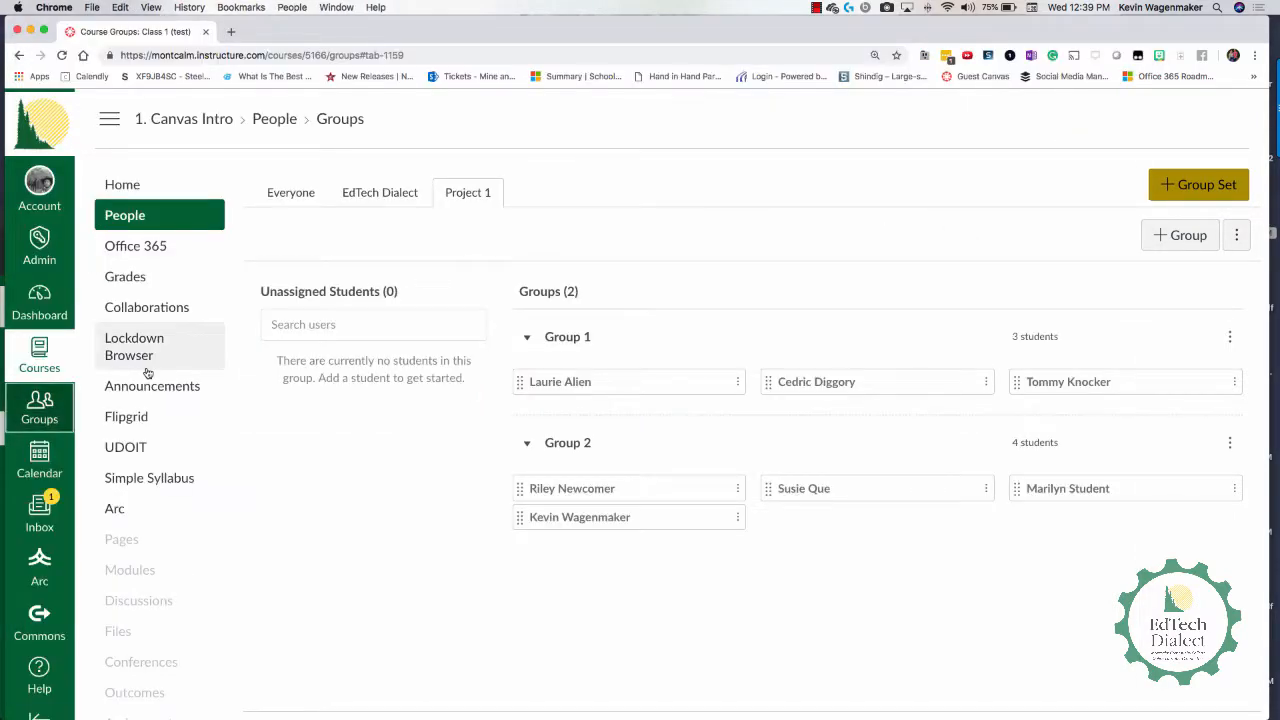
Go to the course's Modules page and open Week 3 Assignment from the Week 3 - Collaborations & Groups module for editing
scroll(150, 492, "down", 2)
scroll(150, 492, "up", 2)
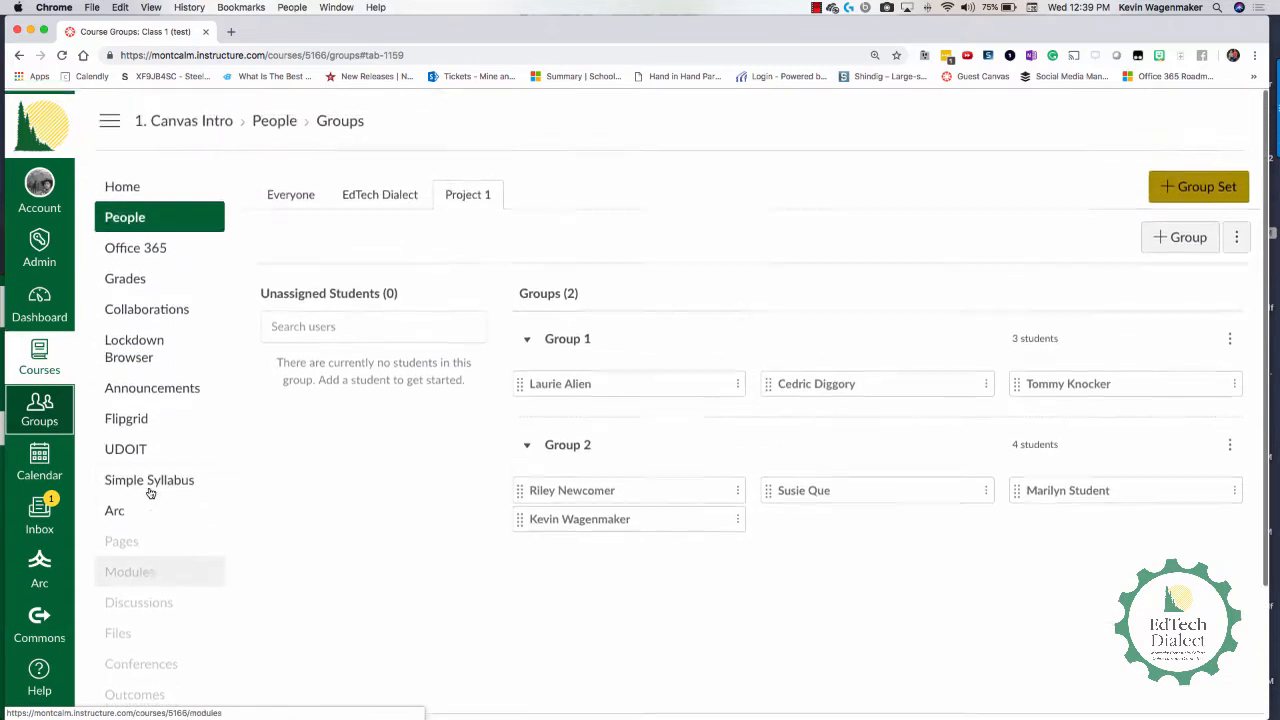
scroll(125, 515, "down", 2)
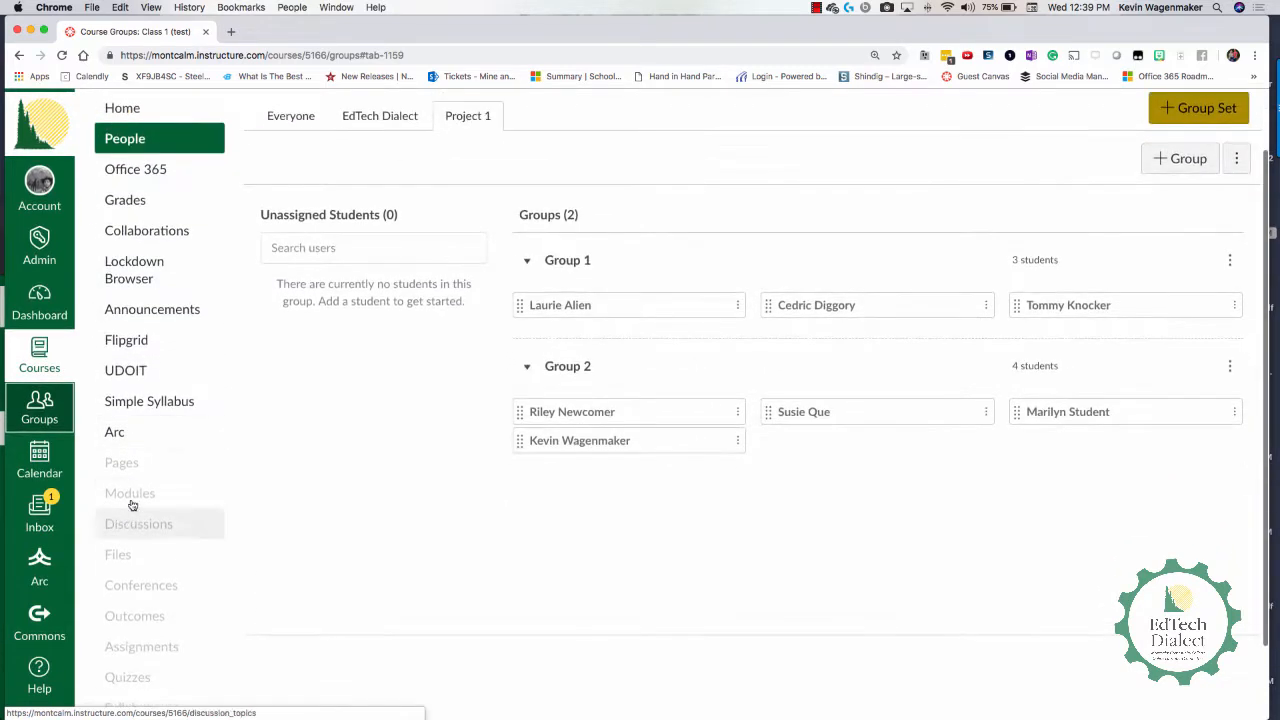
left_click(133, 495)
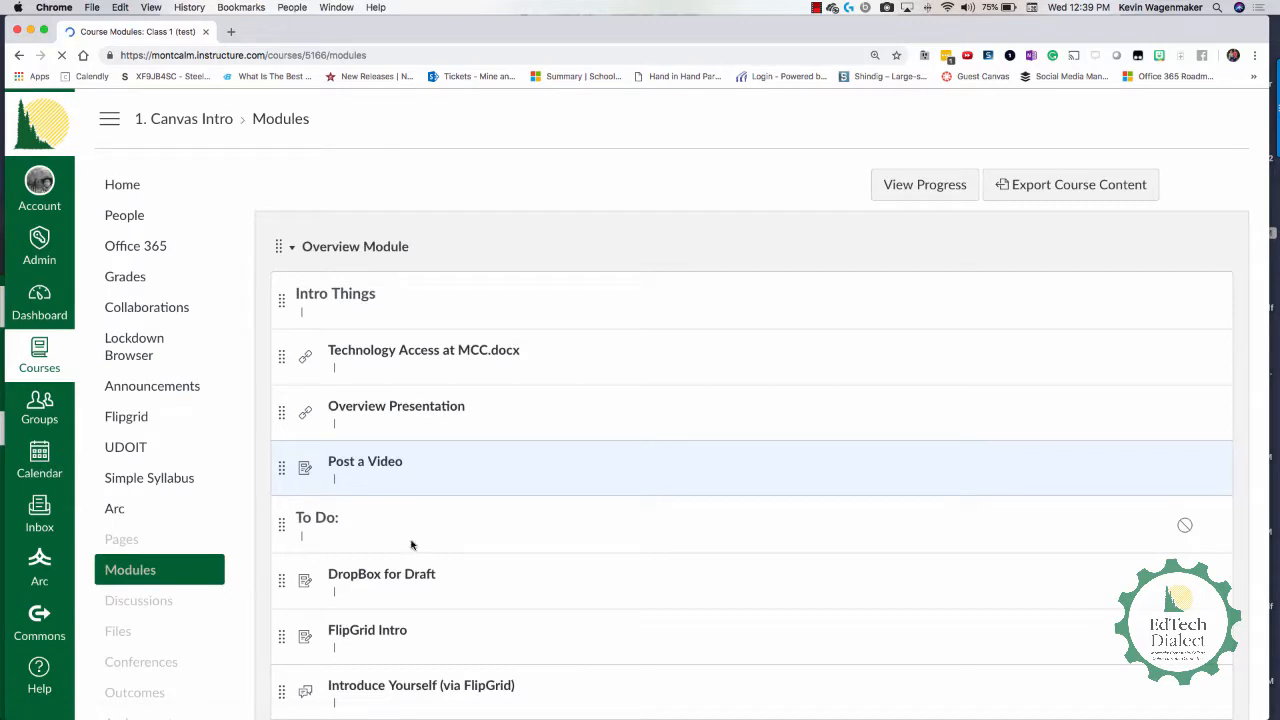
scroll(411, 545, "down", 15)
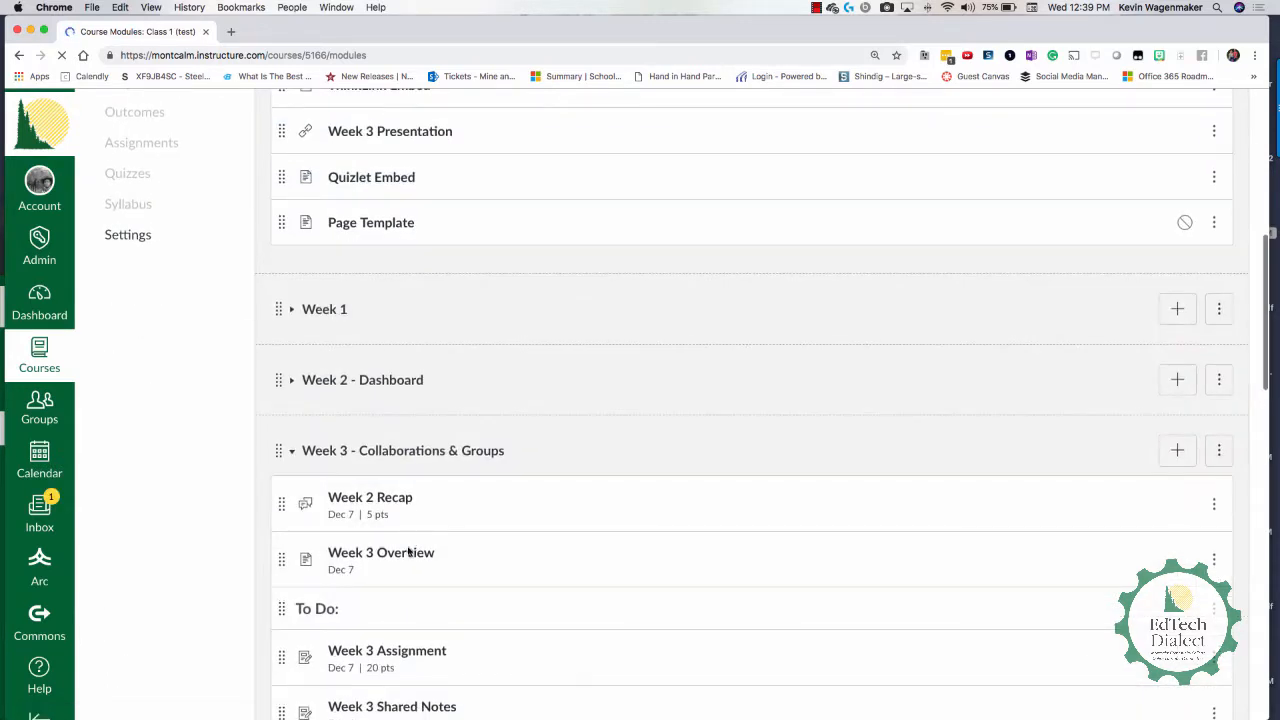
scroll(413, 645, "down", 2)
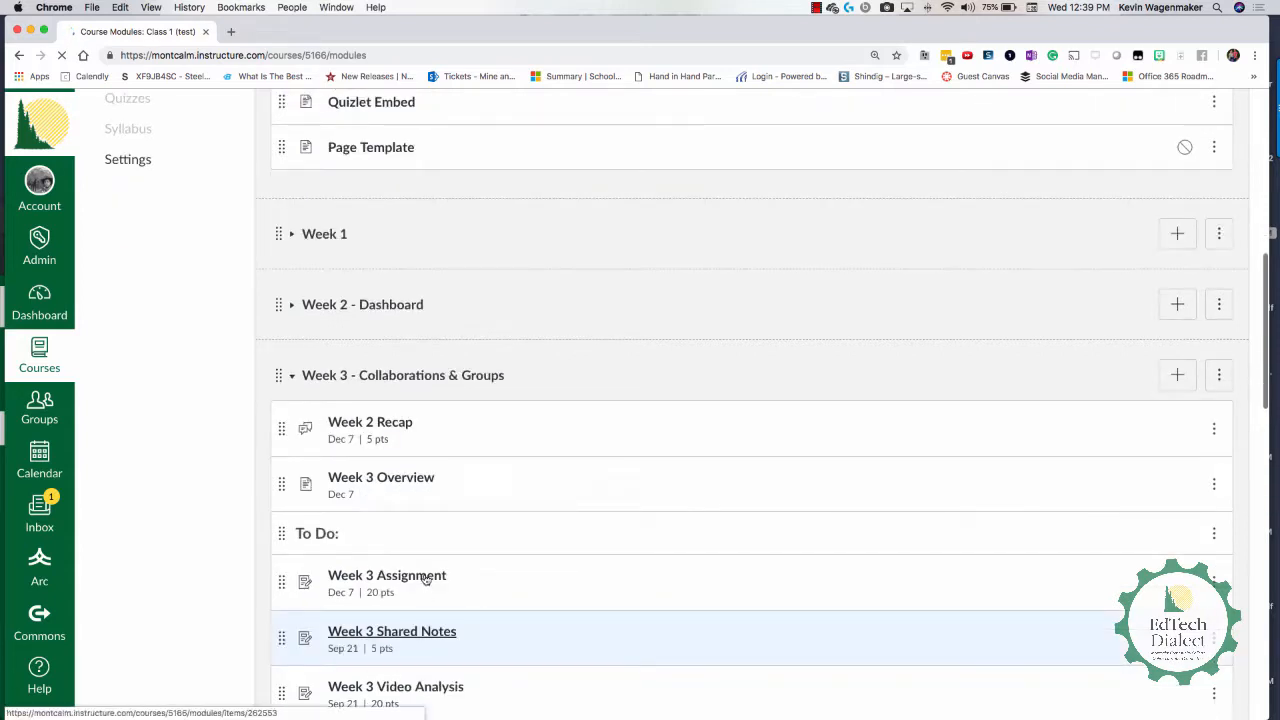
left_click(425, 580)
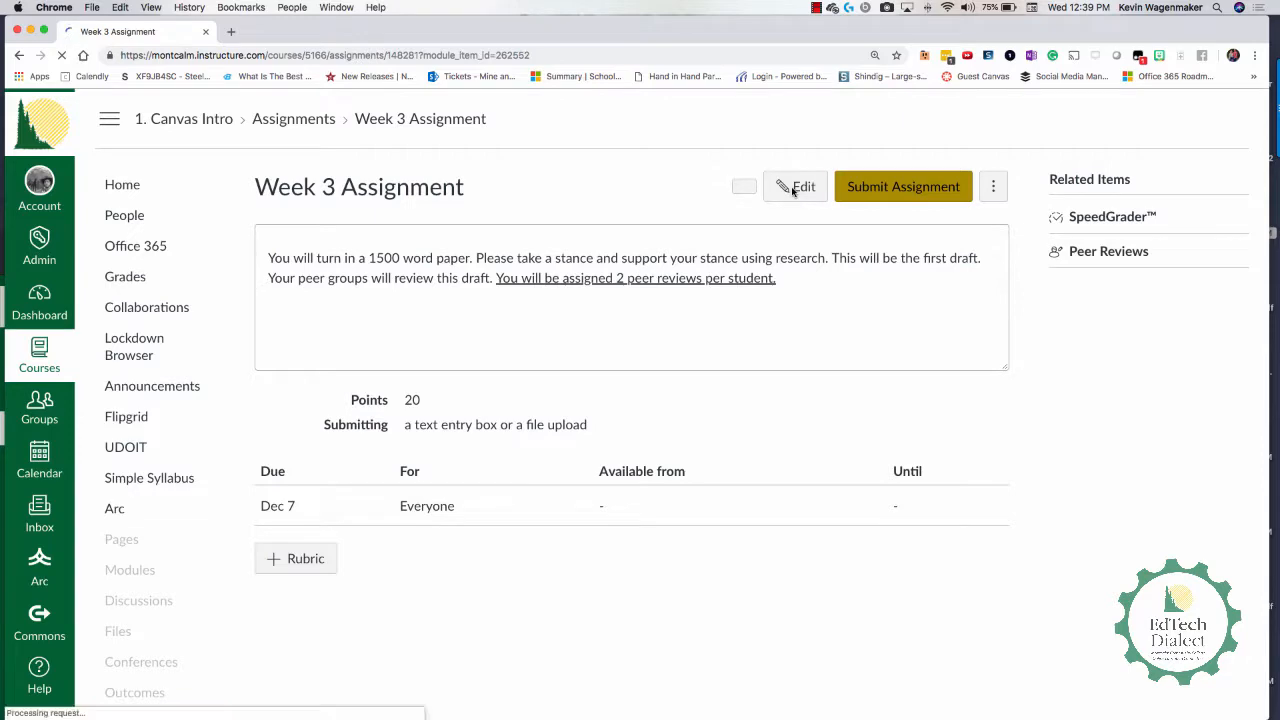
left_click(791, 191)
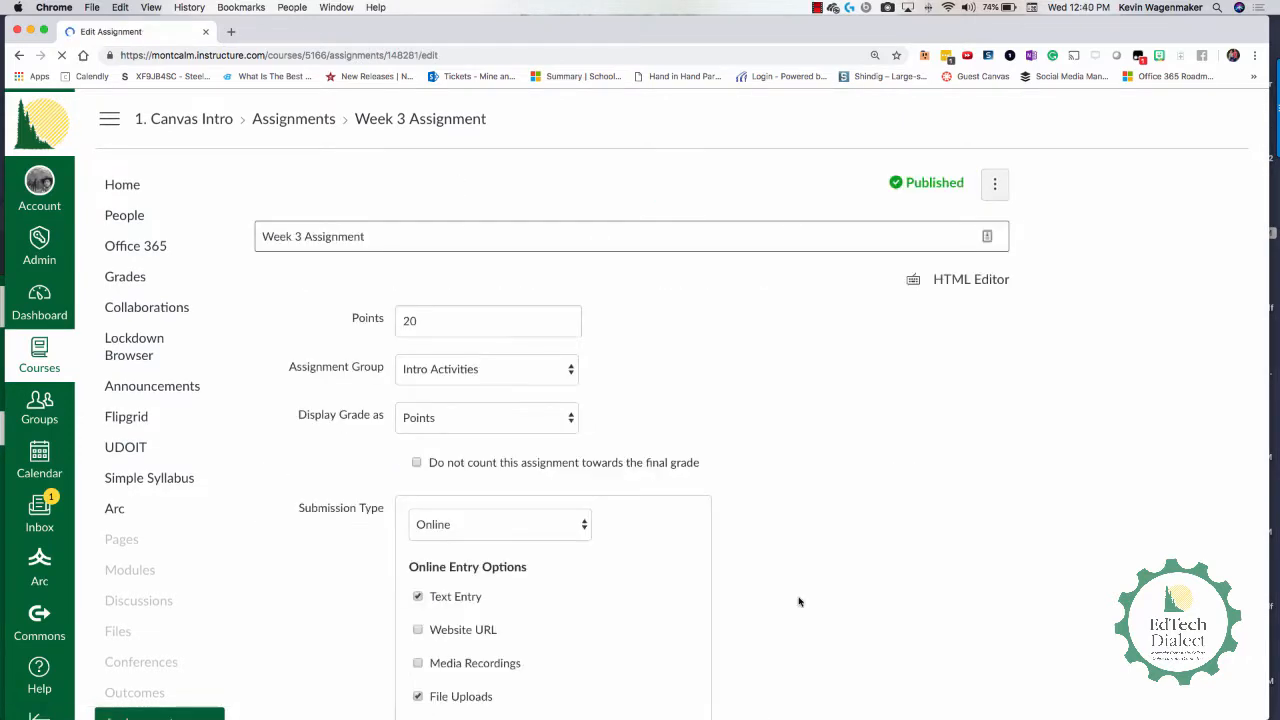
Set the group set in the Week 3 Assignment's group assignment settings to Project 1
scroll(800, 600, "down", 1)
scroll(799, 601, "down", 5)
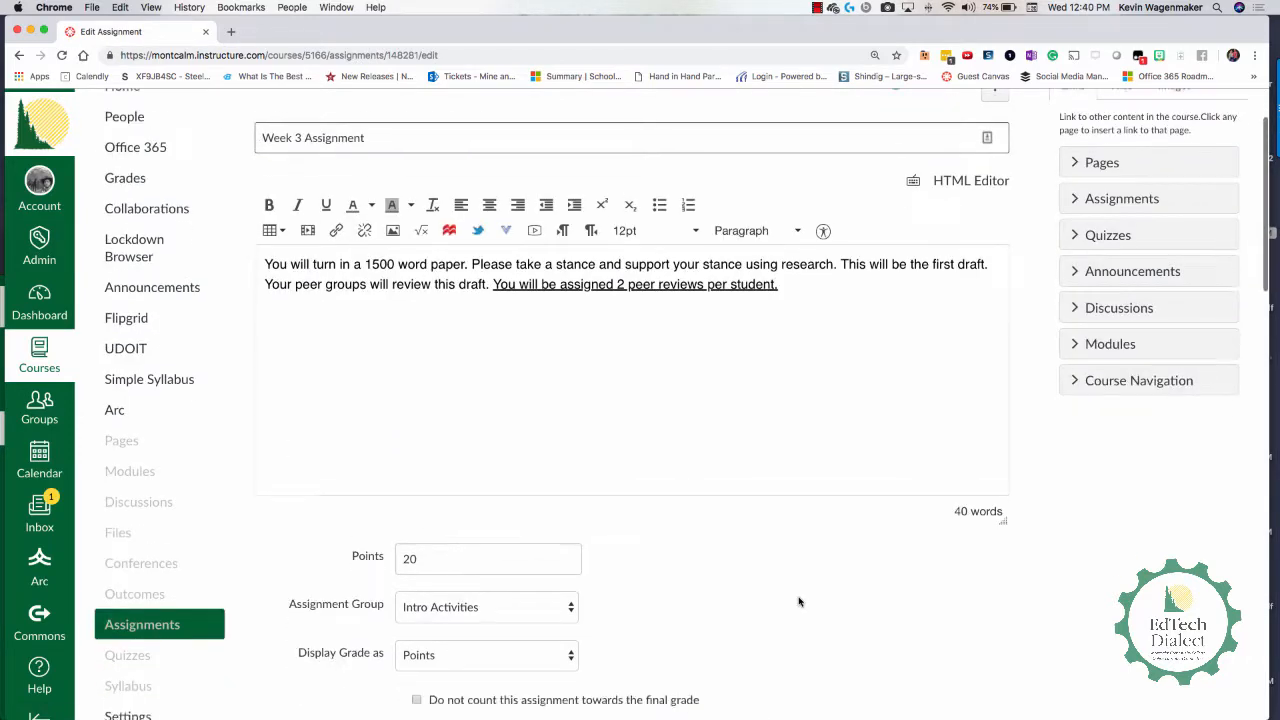
scroll(800, 601, "down", 8)
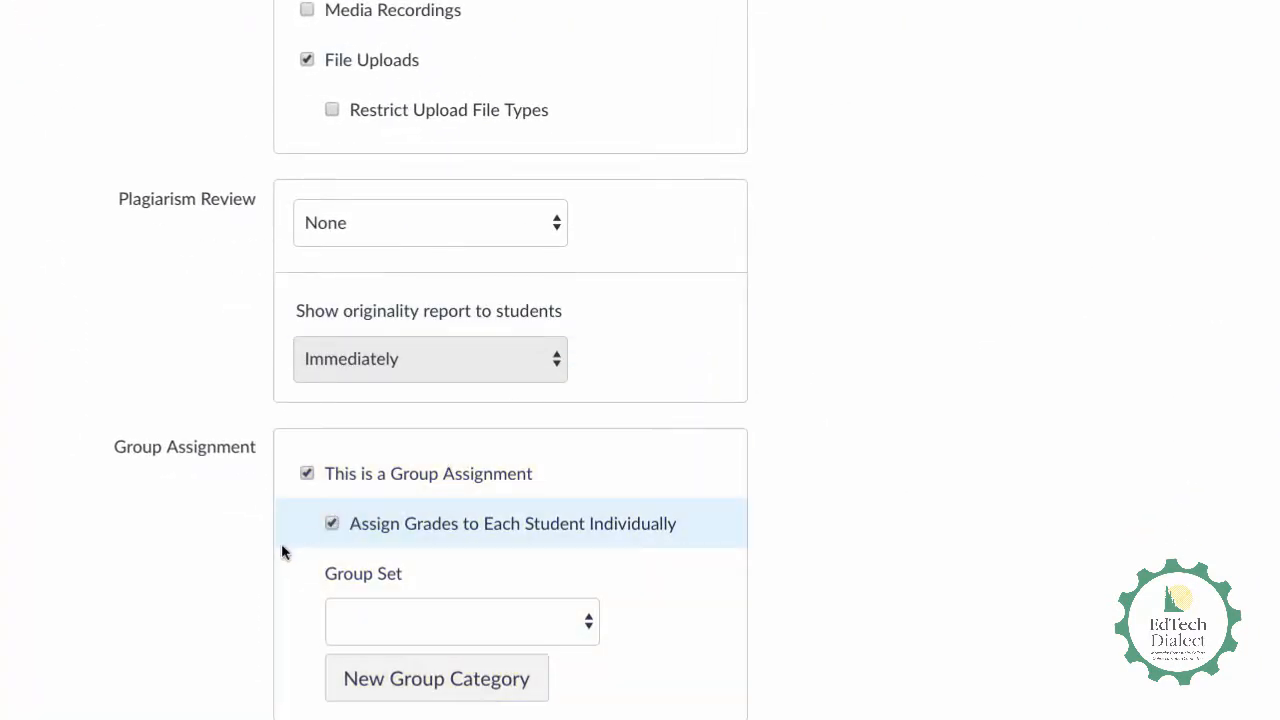
scroll(360, 555, "down", 3)
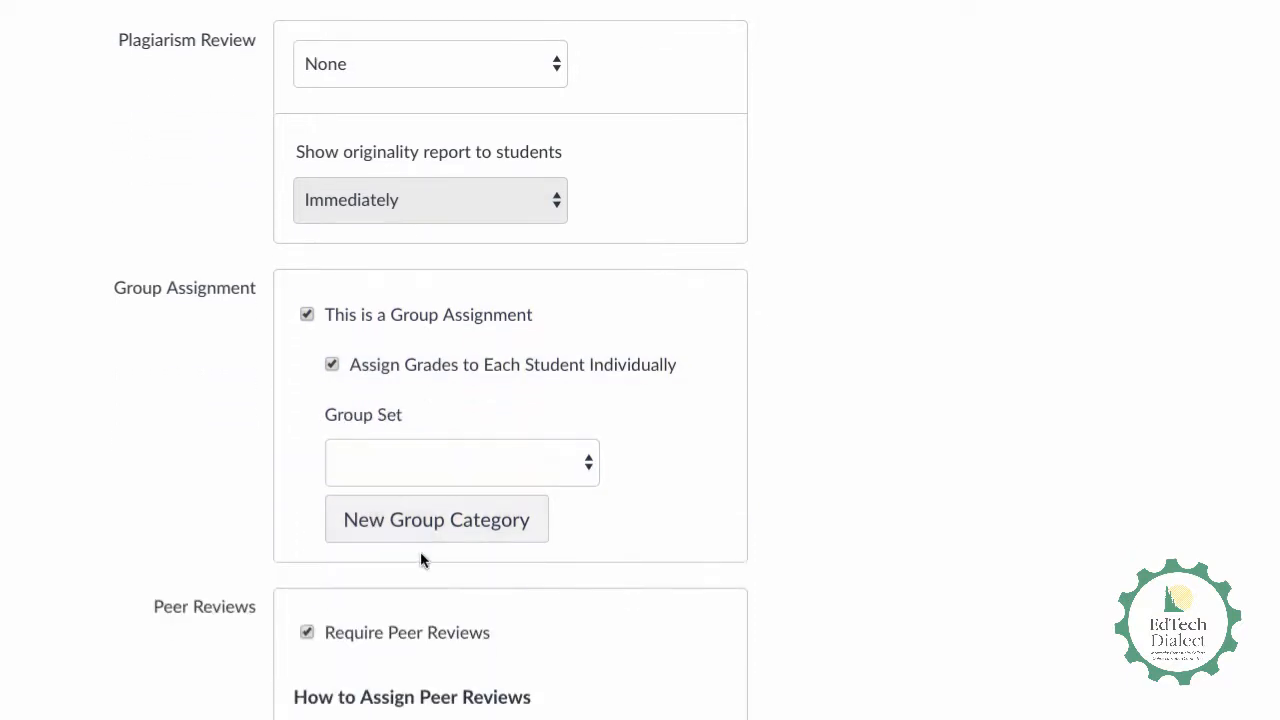
left_click(435, 460)
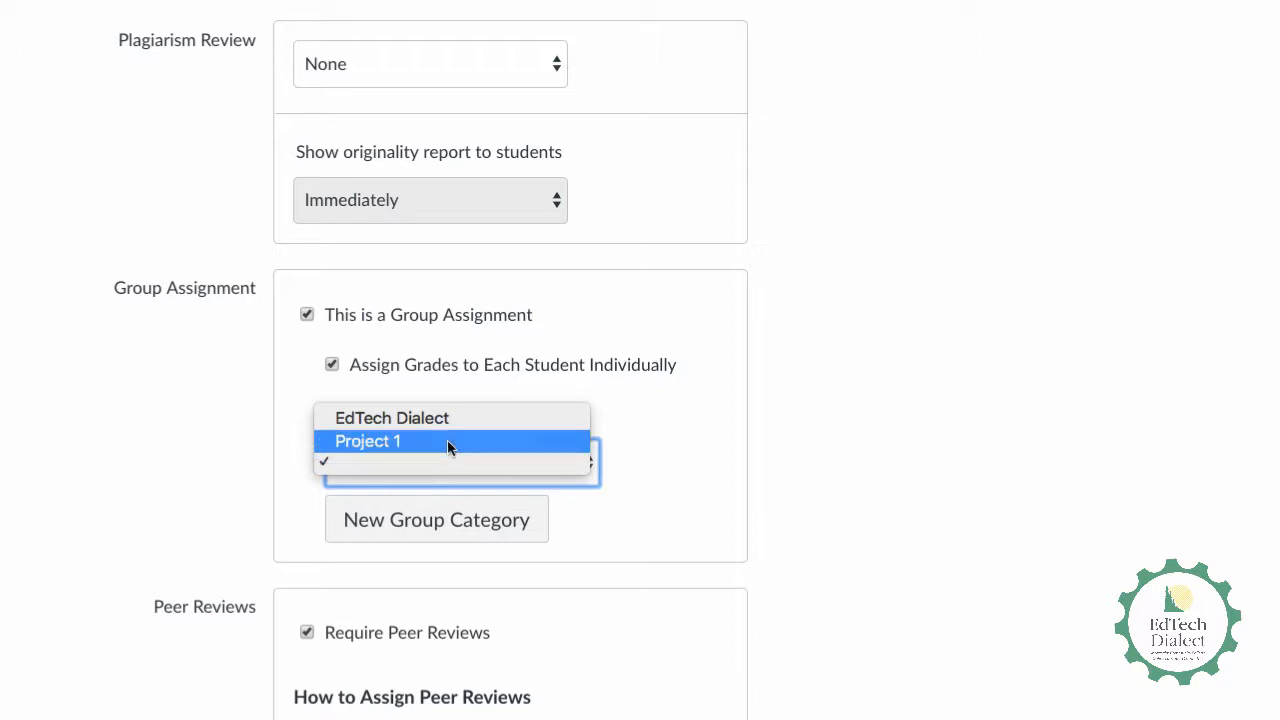
left_click(447, 442)
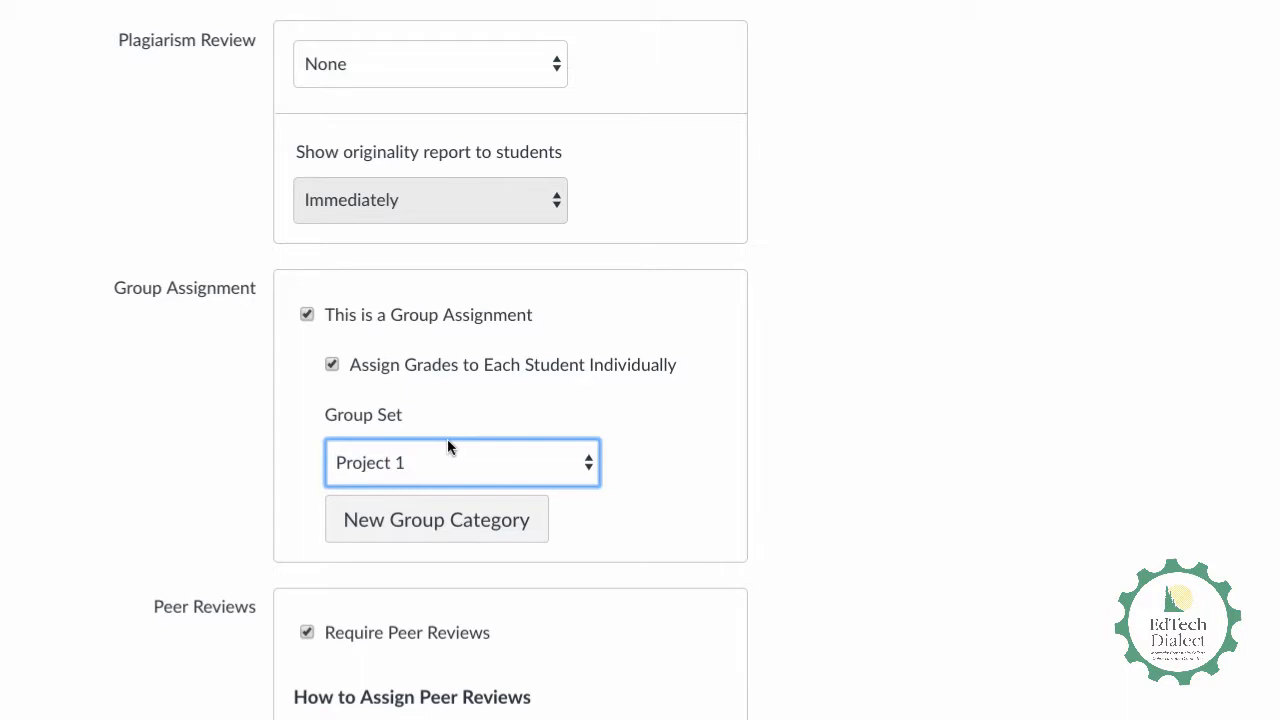
Turn off assigning grades to each student individually in the Week 3 Assignment's group assignment settings
left_click(332, 366)
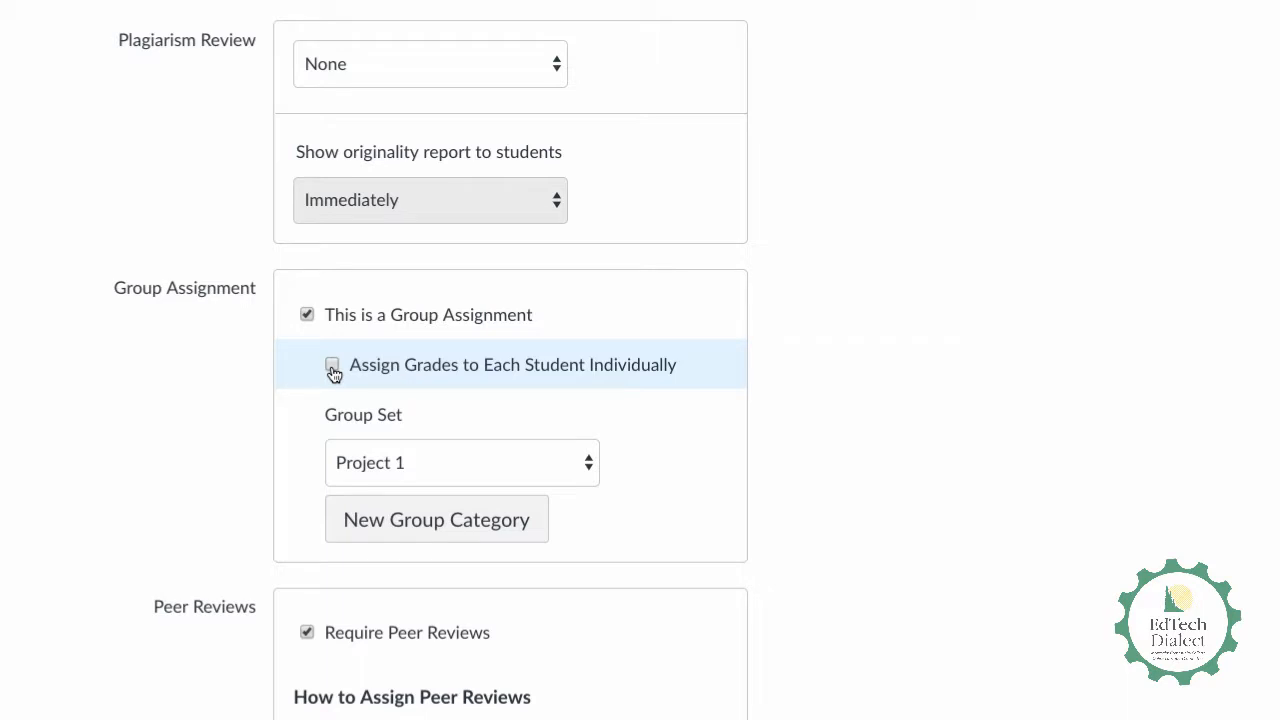
scroll(911, 391, "down", 1)
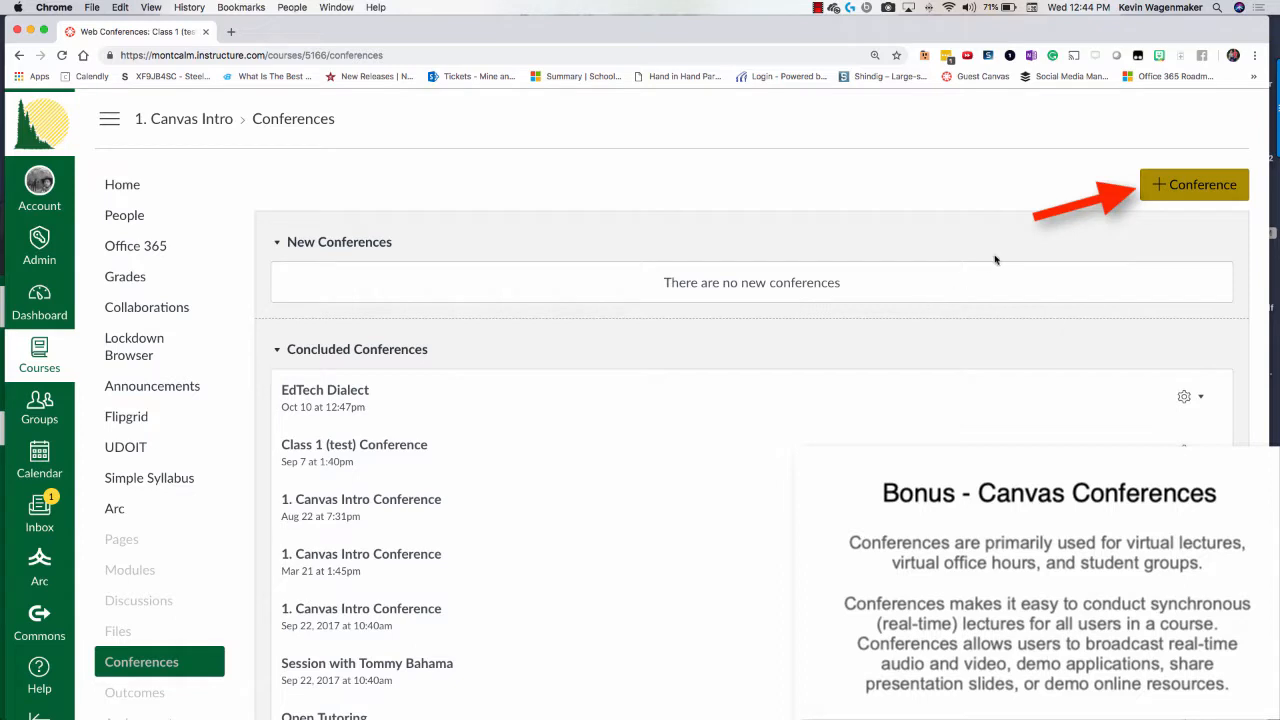
Start a new conference in the course, name it Test Conference and enable recording for it
left_click(1196, 190)
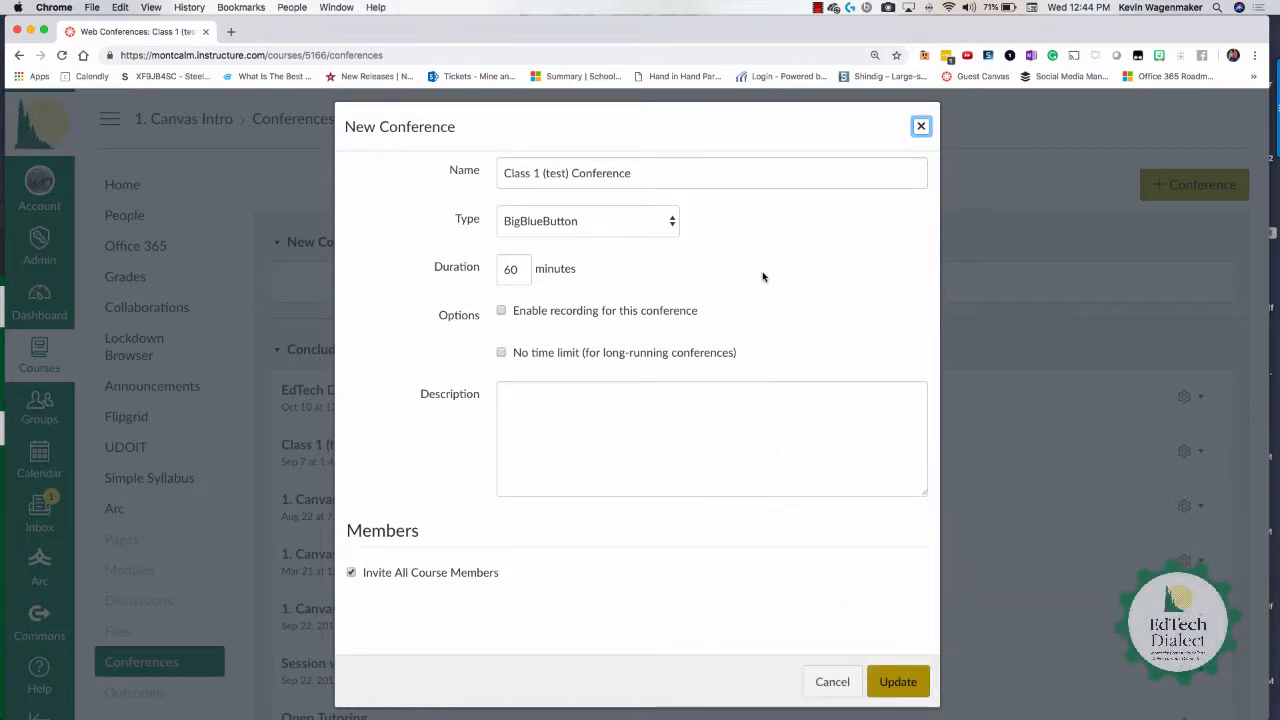
left_click_drag(643, 174, 486, 178)
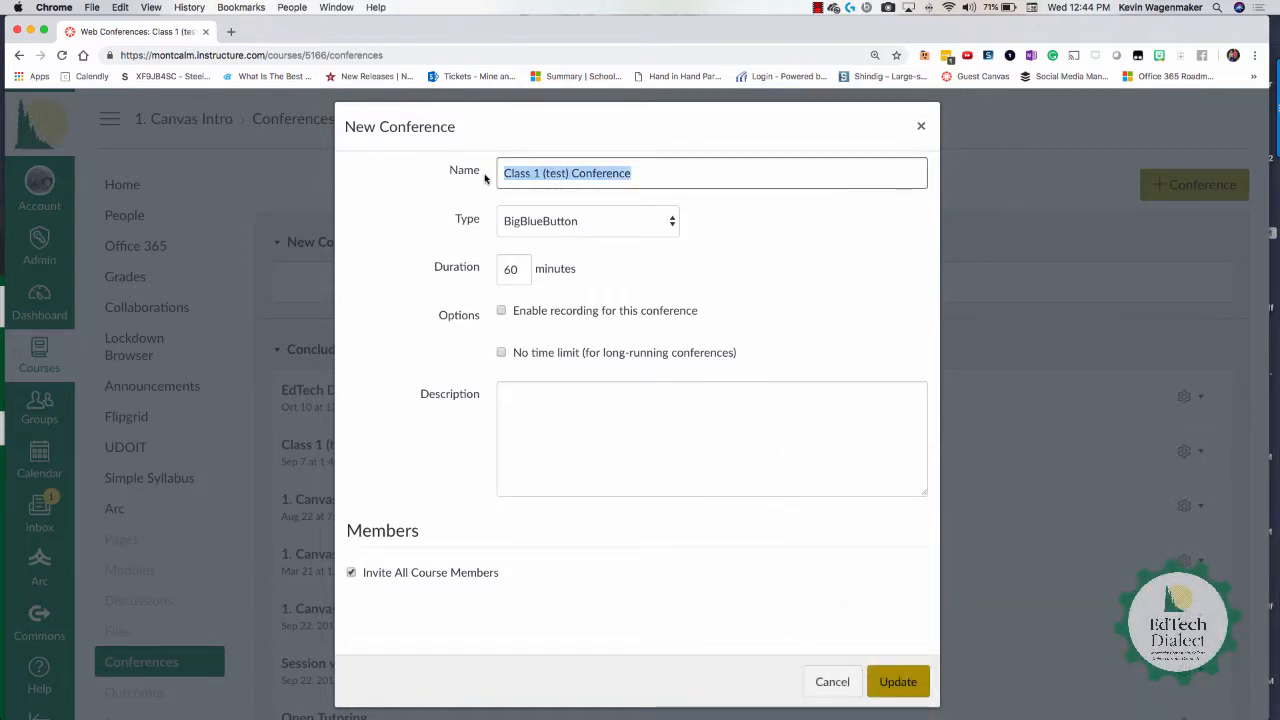
type("Tes")
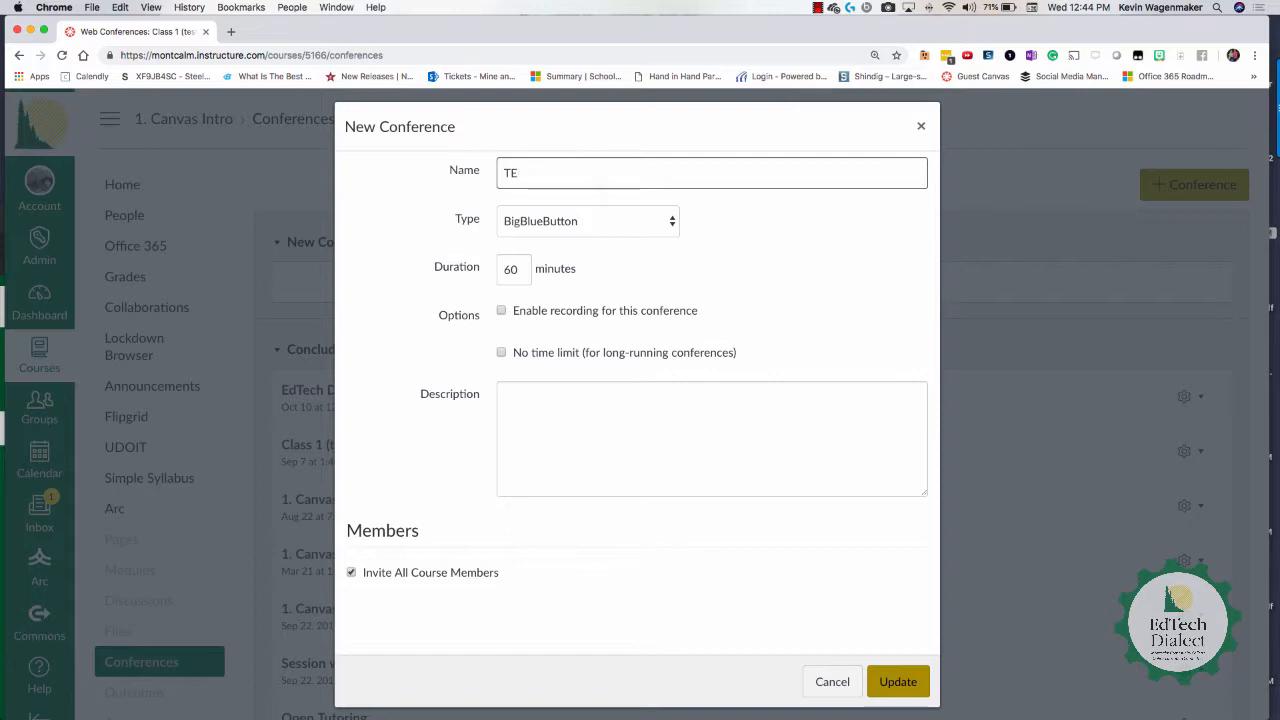
type("t Confene")
key("BackSpace")
key("BackSpace")
type("ence")
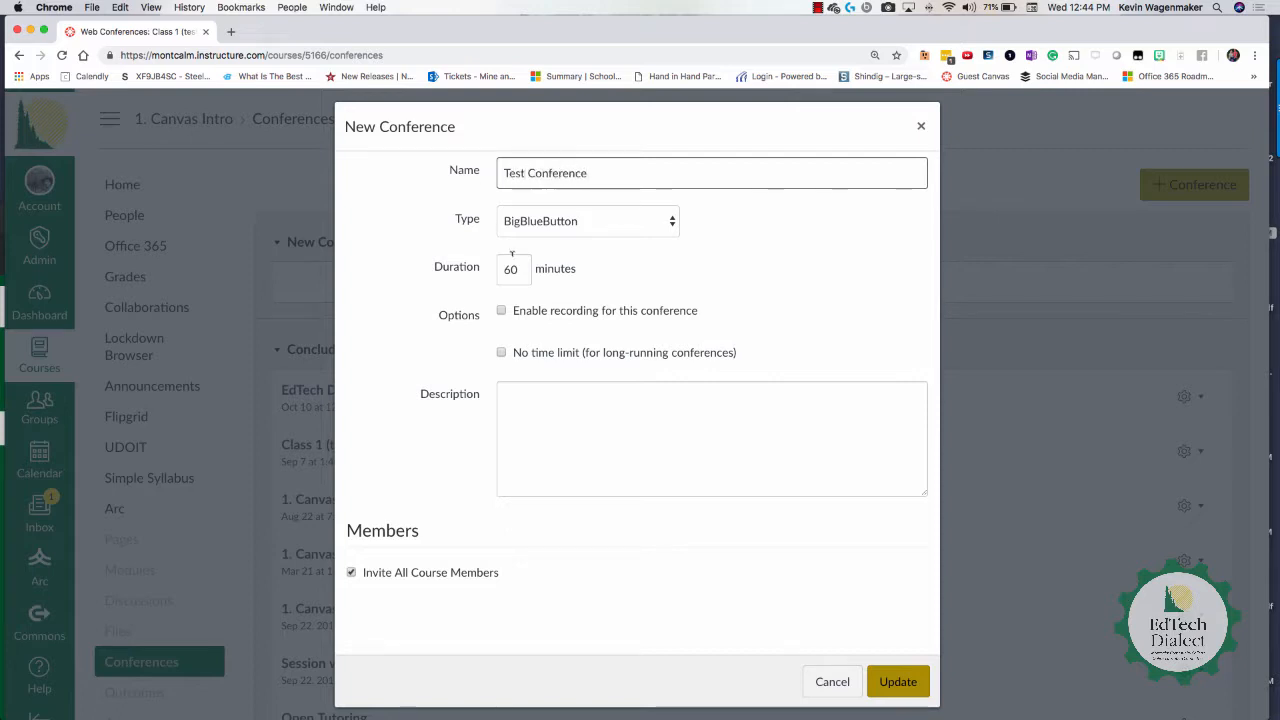
left_click(502, 312)
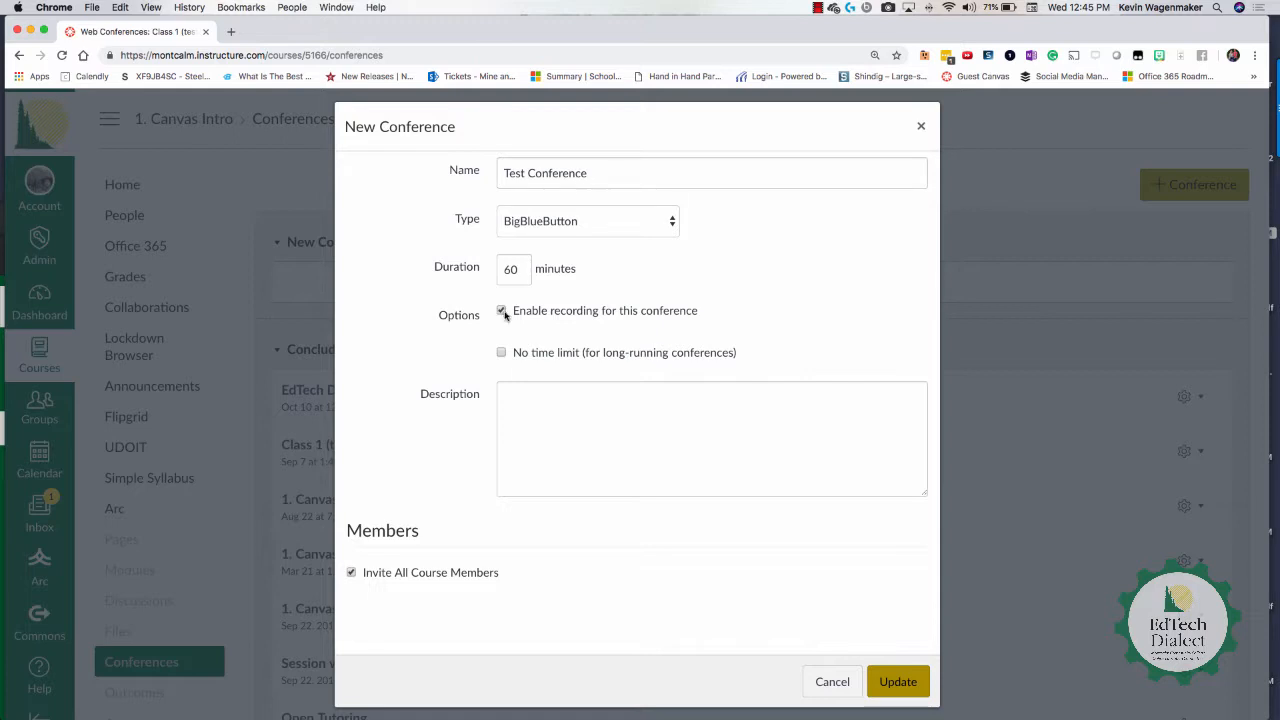
Stop inviting all course members and invite only the last and the third-to-last members in the list
left_click(353, 574)
scroll(370, 540, "down", 3)
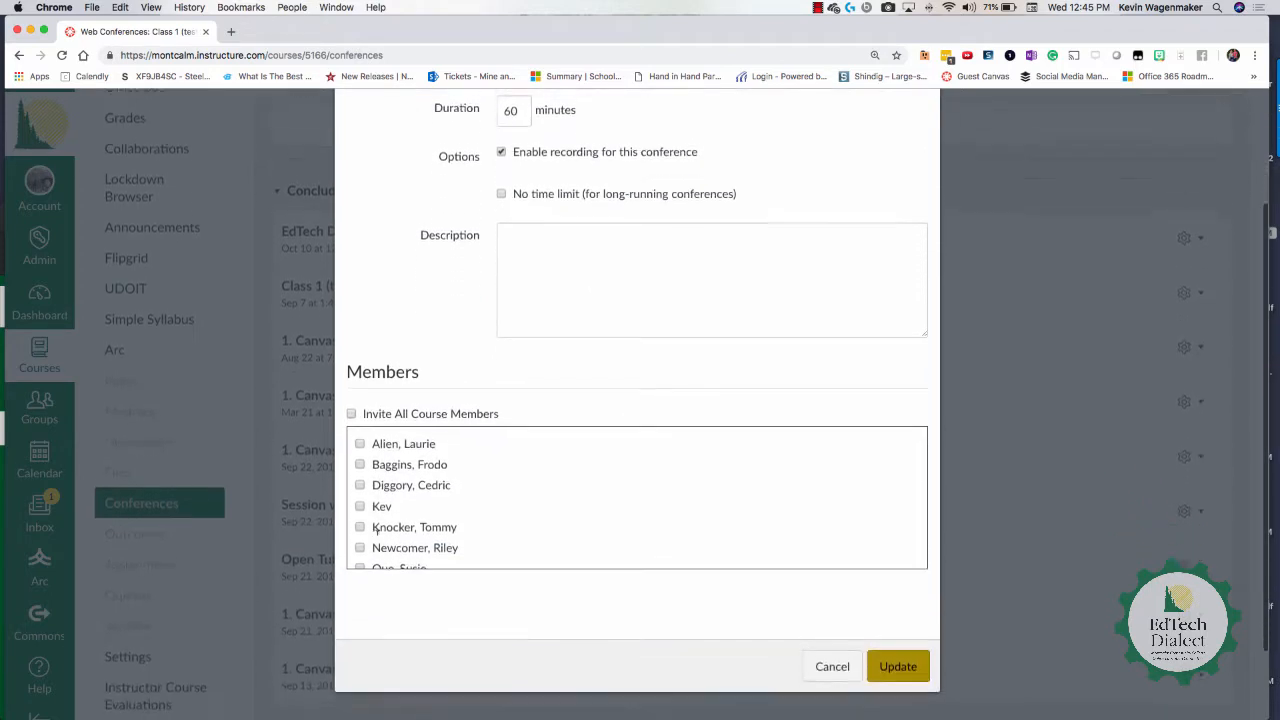
scroll(376, 533, "down", 2)
left_click(361, 528)
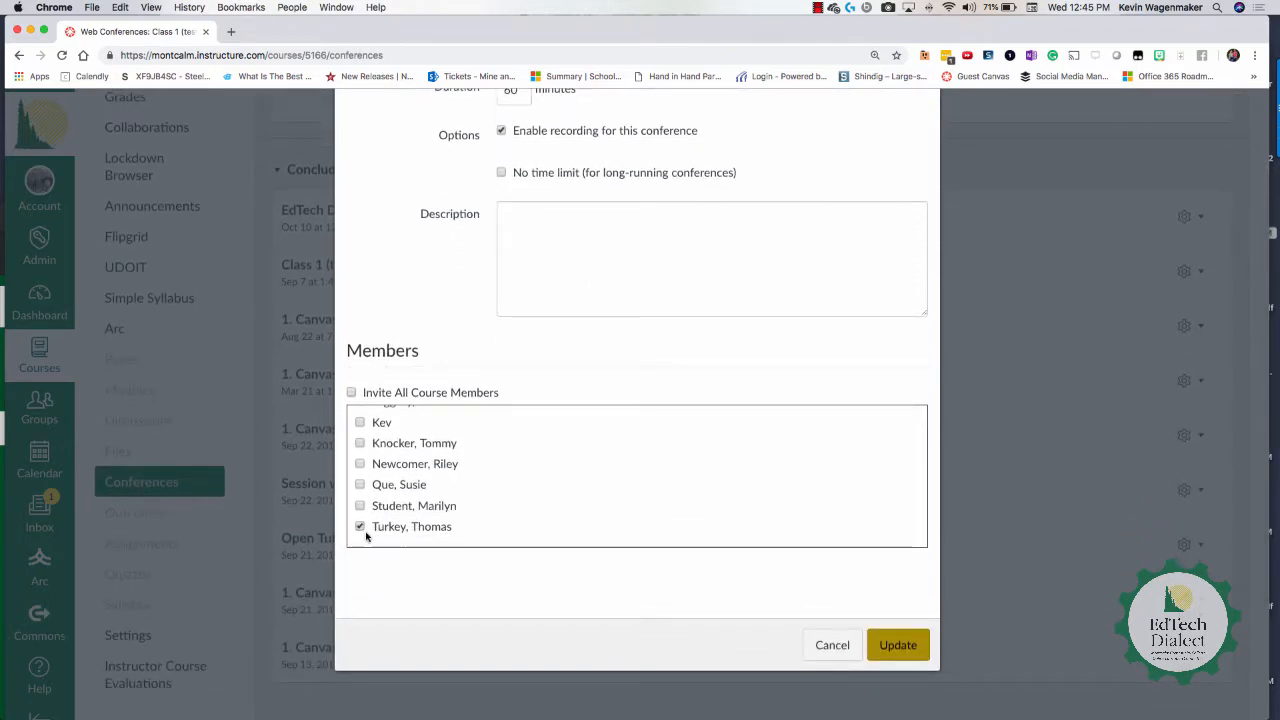
left_click(360, 485)
Remove the time limit from Test Conference and save the new conference
scroll(880, 606, "up", 2)
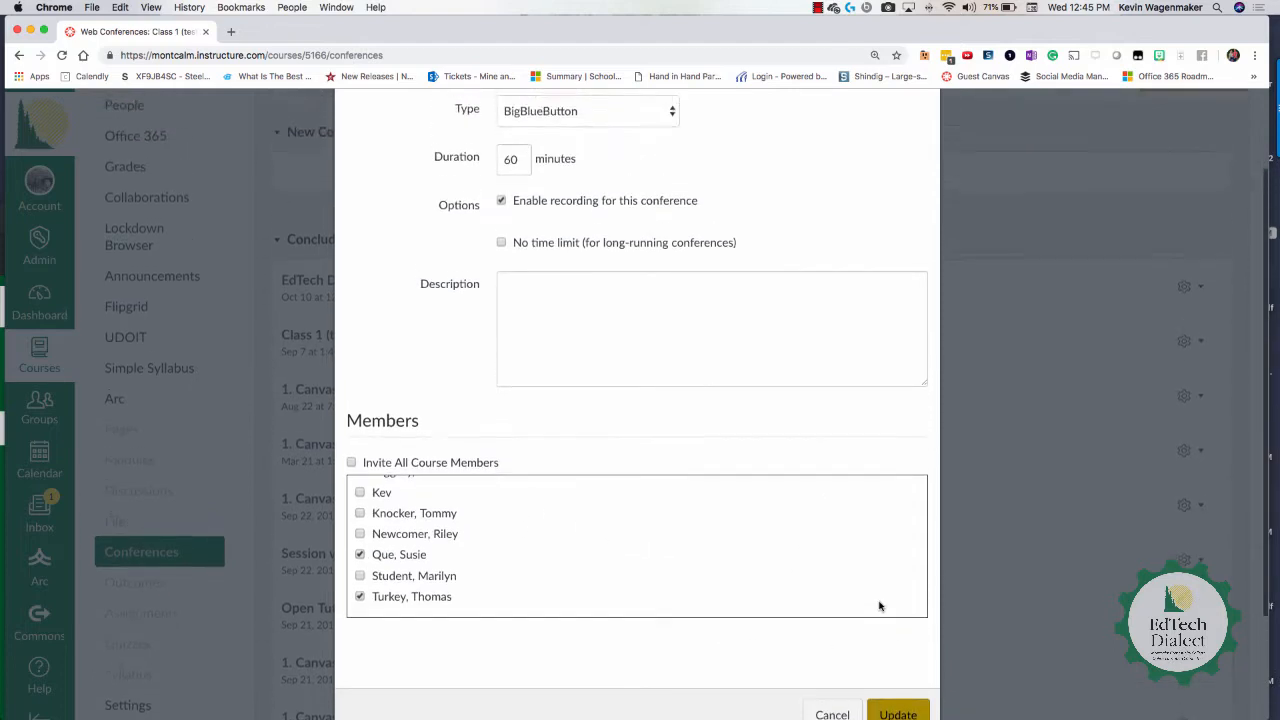
scroll(880, 606, "up", 2)
double_click(524, 226)
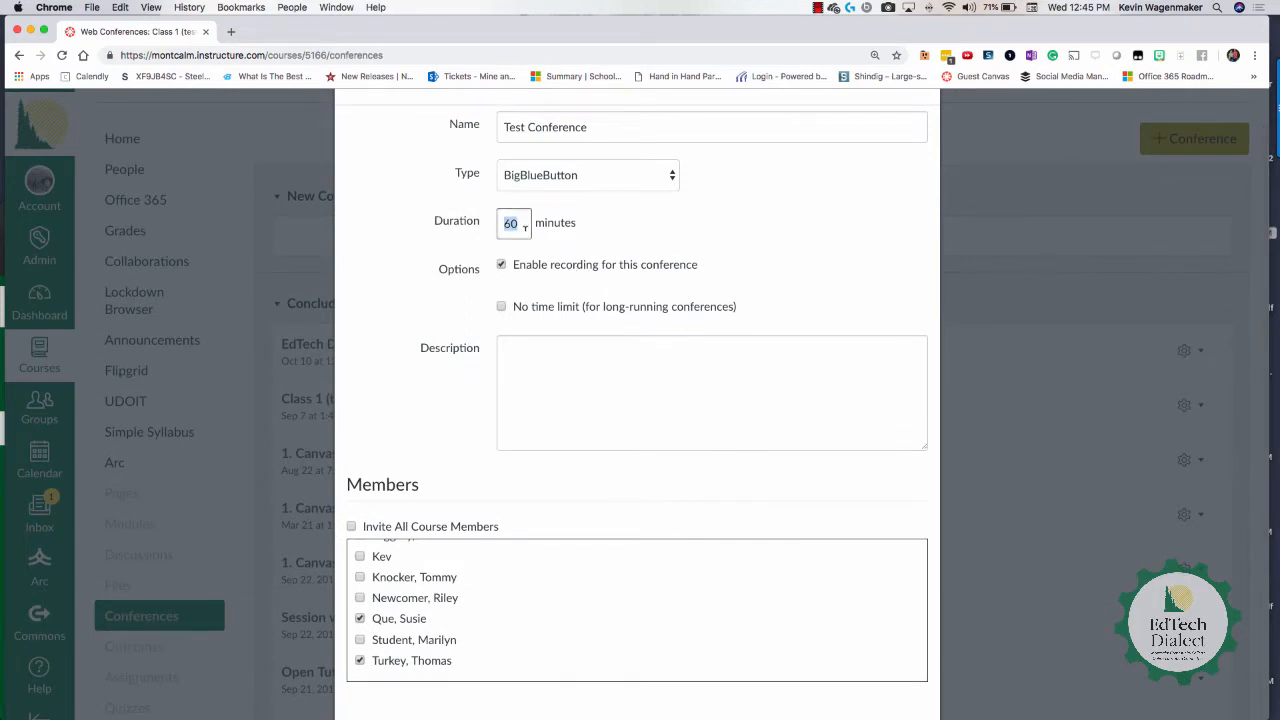
left_click(502, 306)
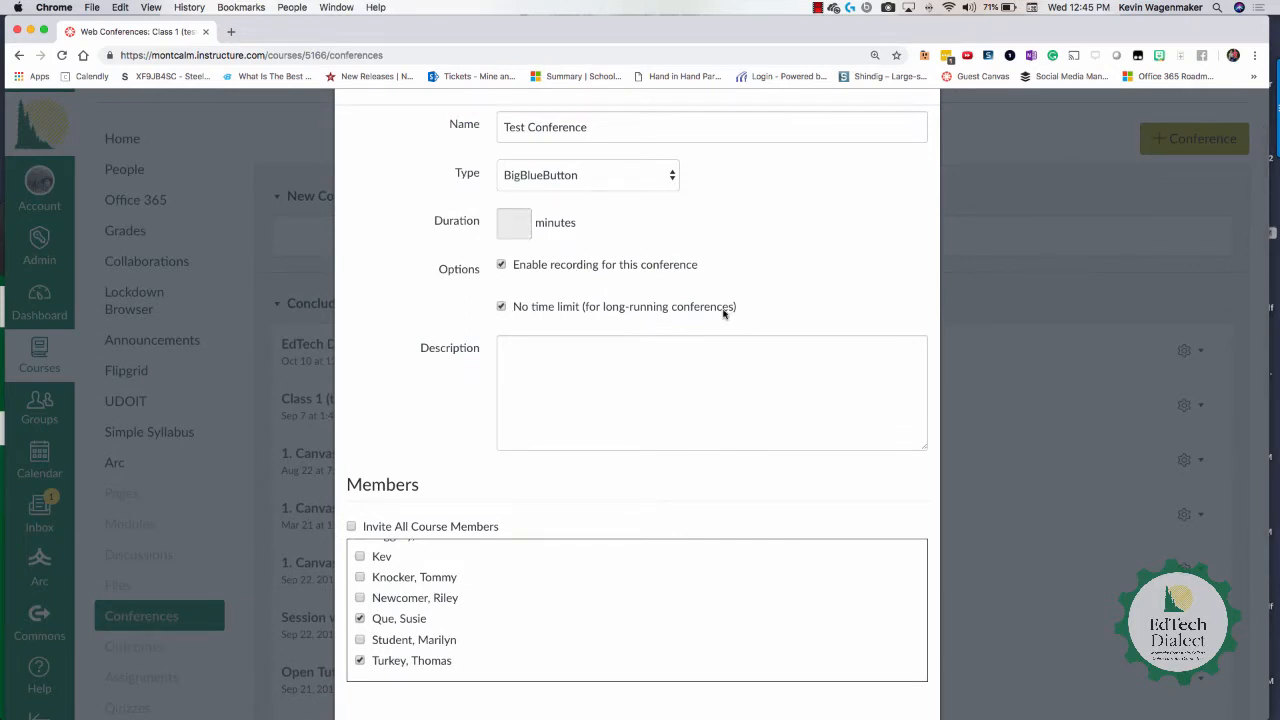
scroll(723, 309, "down", 5)
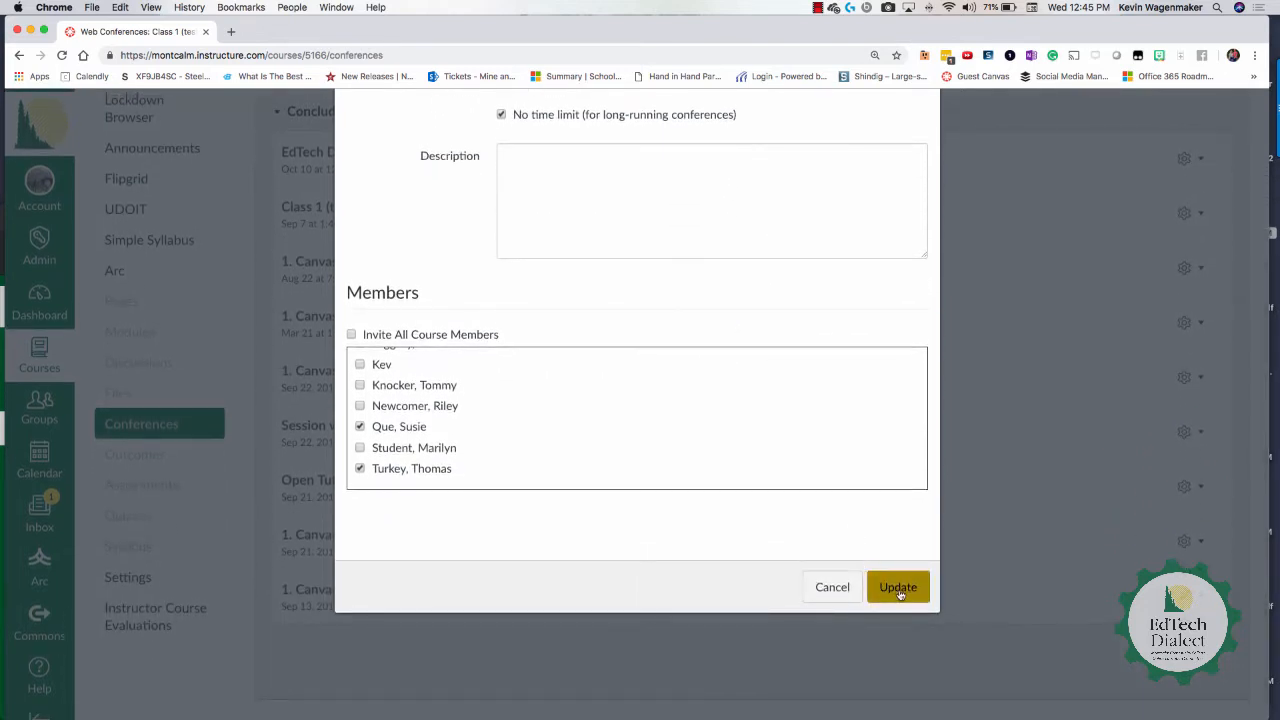
left_click(898, 588)
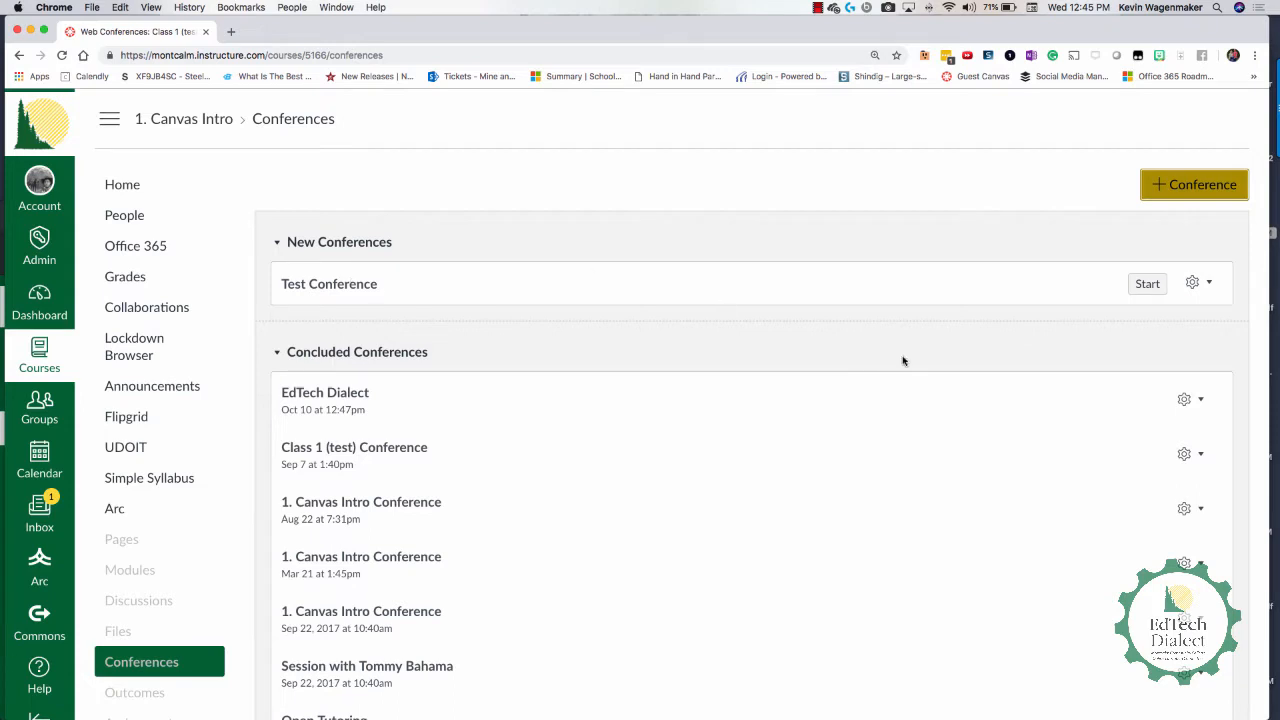
Start Test Conference in BigBlueButton and dismiss the choice of how to join the audio
left_click(1147, 285)
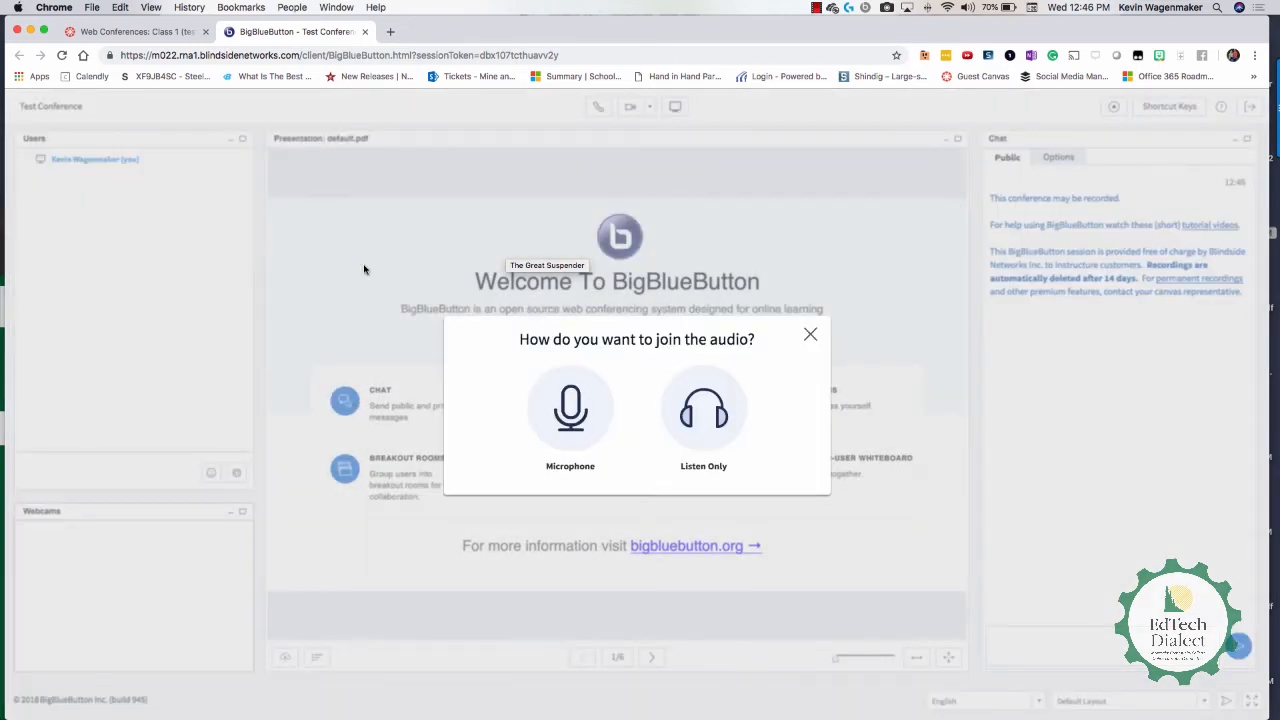
key("Escape")
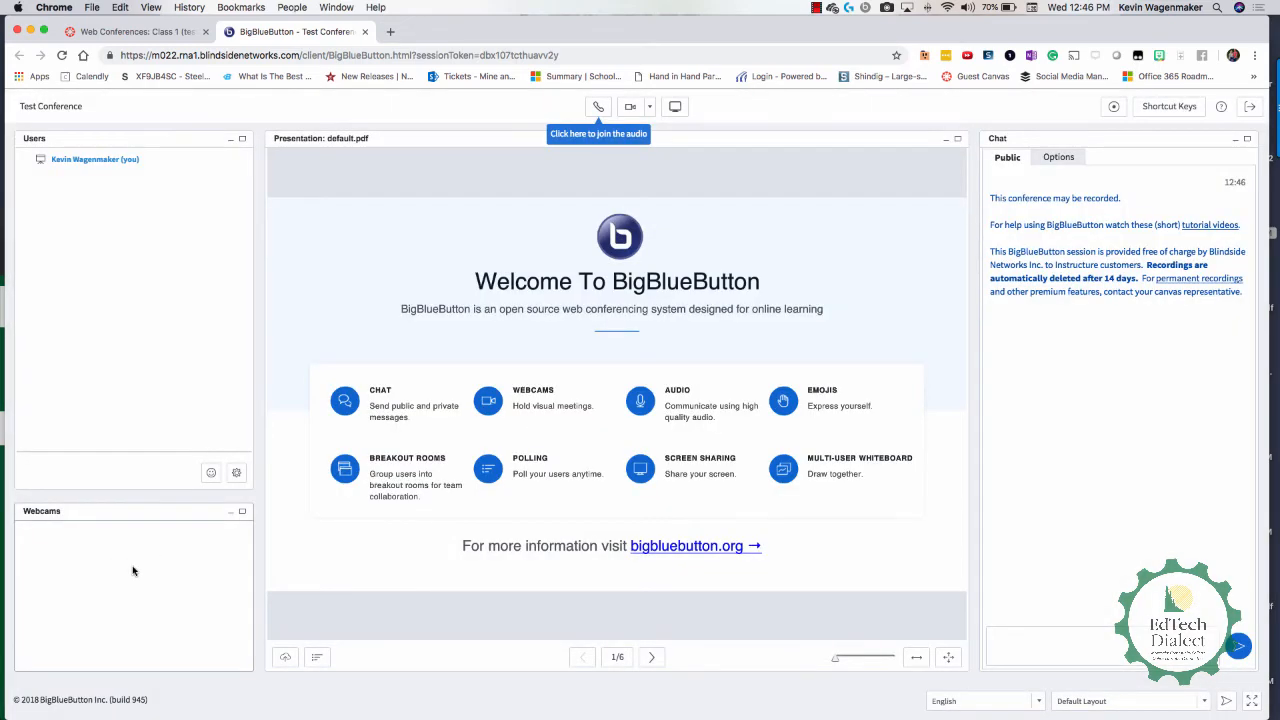